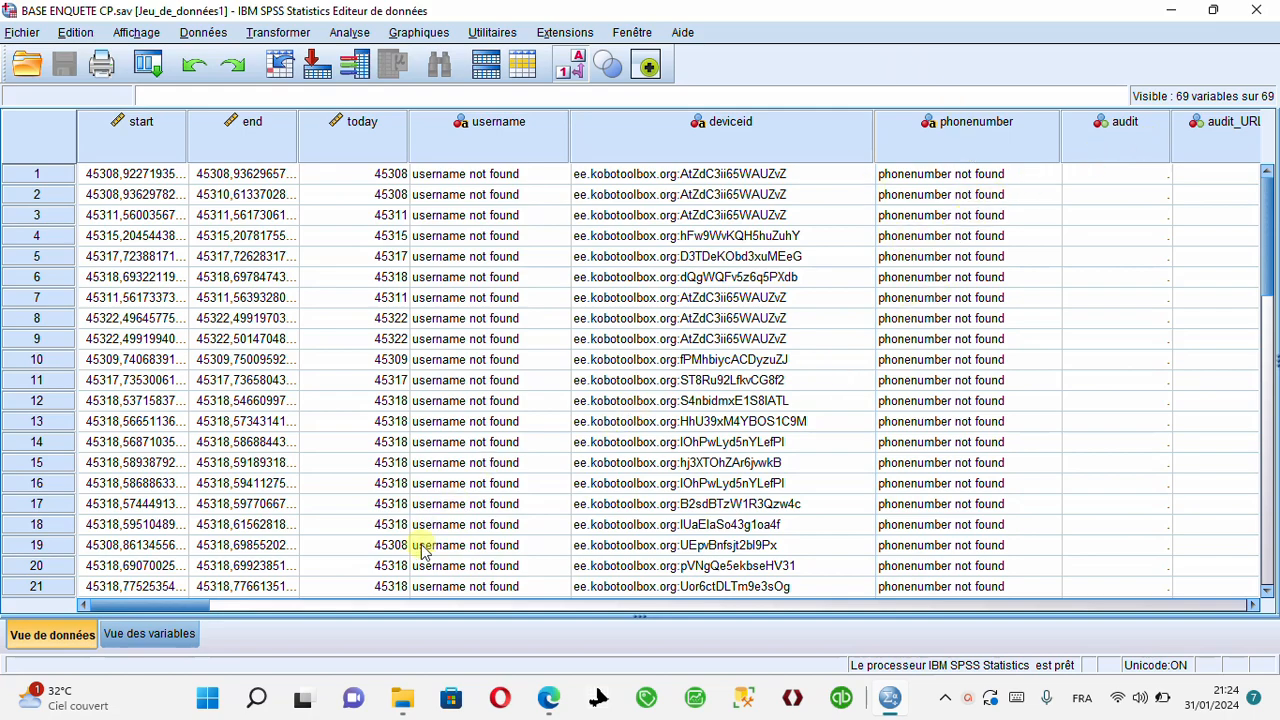
Display the list of variable definitions and widen the name column until the long variable names are readable
{"action": "left_click", "coordinate": [147, 636]}
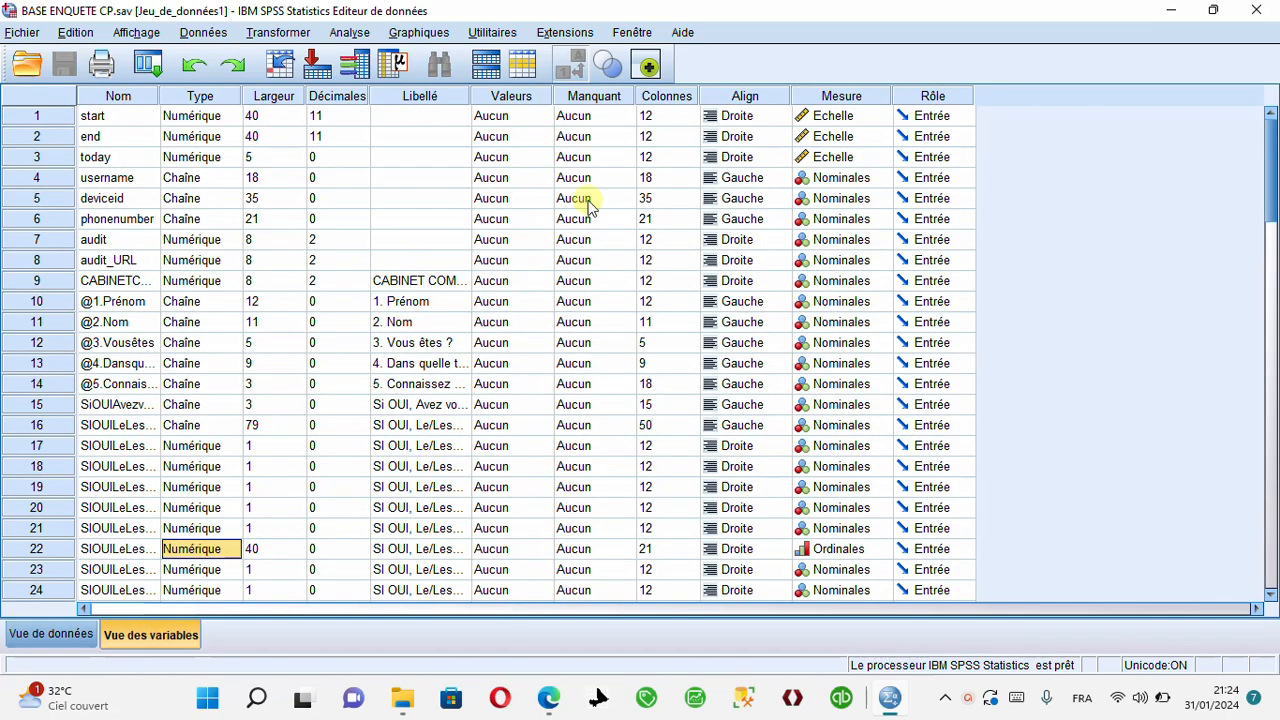
{"action": "mouse_move", "coordinate": [1268, 178]}
{"action": "left_mouse_down"}
{"action": "mouse_move", "coordinate": [1270, 384]}
{"action": "mouse_move", "coordinate": [1252, 162]}
{"action": "left_mouse_up"}
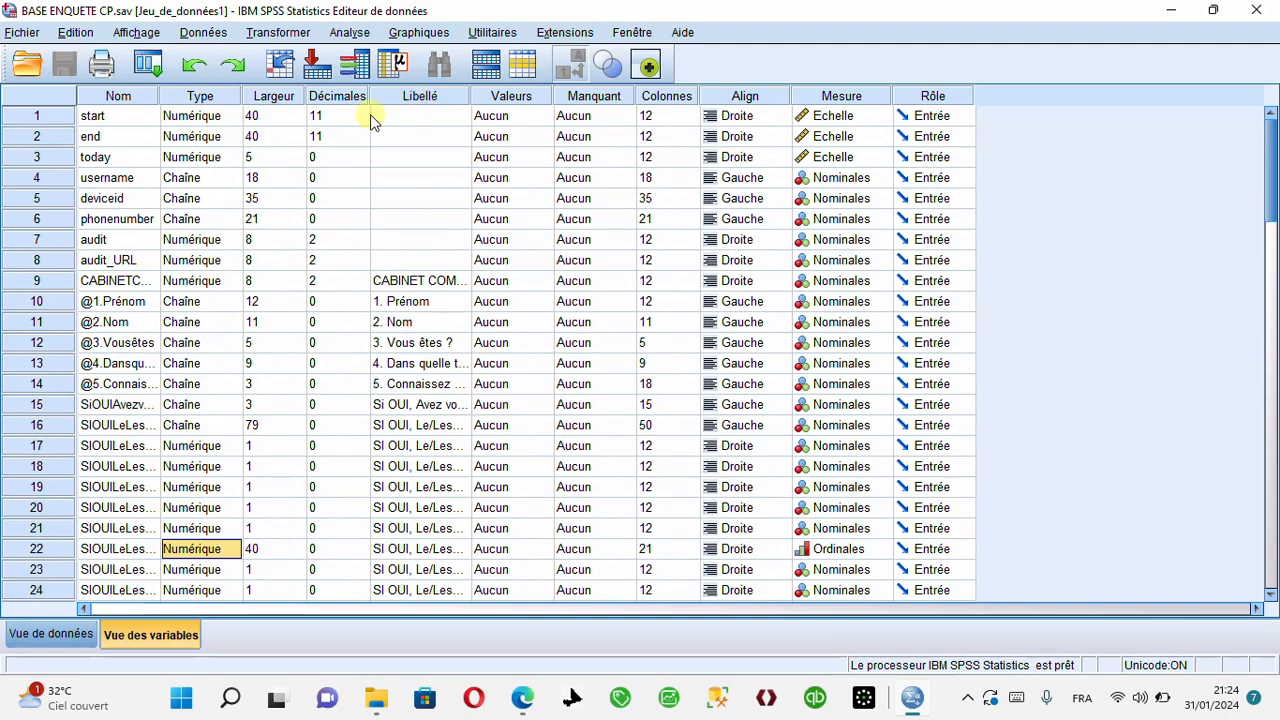
{"action": "left_click_drag", "start_coordinate": [160, 92], "coordinate": [459, 222]}
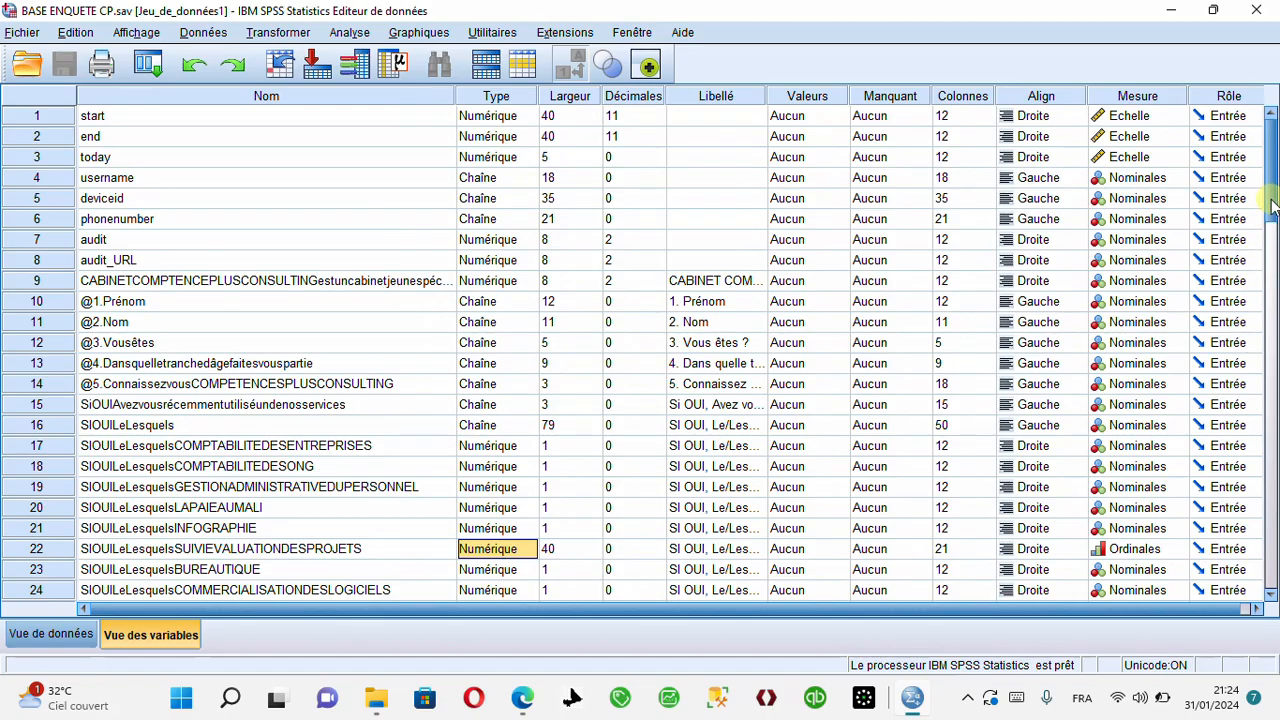
{"action": "left_click_drag", "start_coordinate": [1272, 205], "coordinate": [1262, 180]}
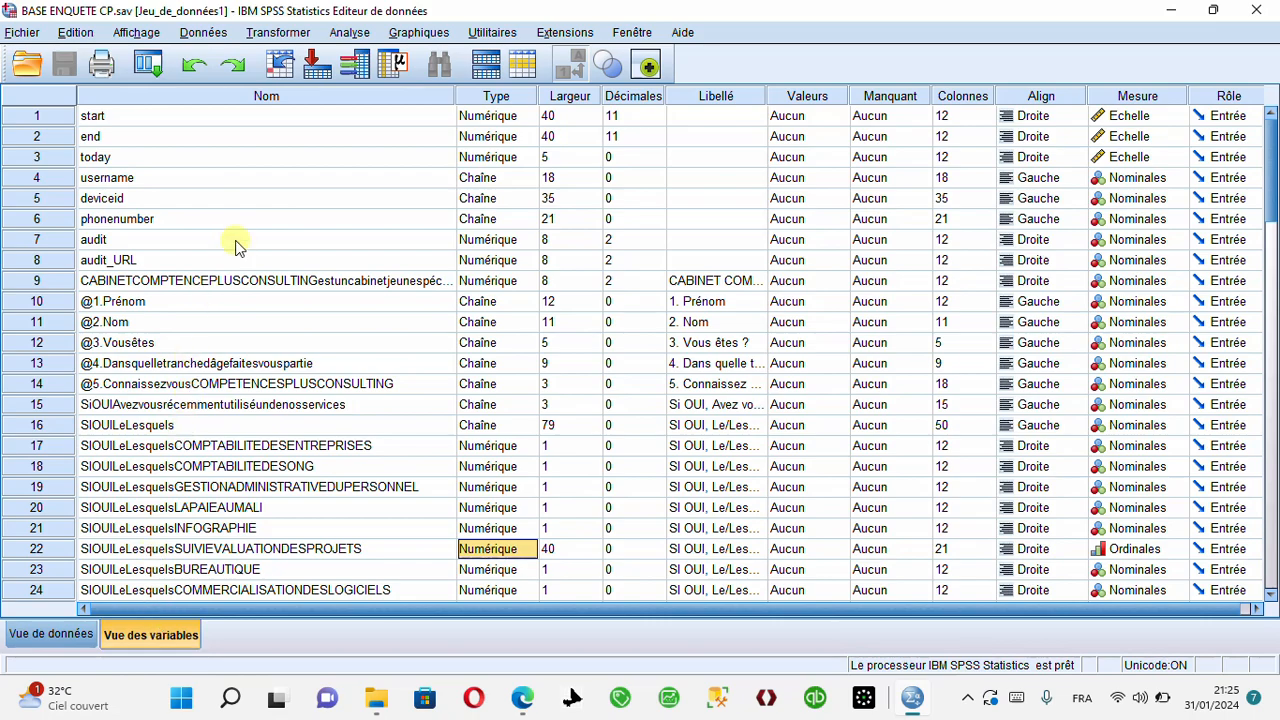
Return to the survey data and compare the SiOUIAvezvousrécemmentutiliséundenosservices column with the SIOUILeLesquels column
{"action": "left_click", "coordinate": [278, 33]}
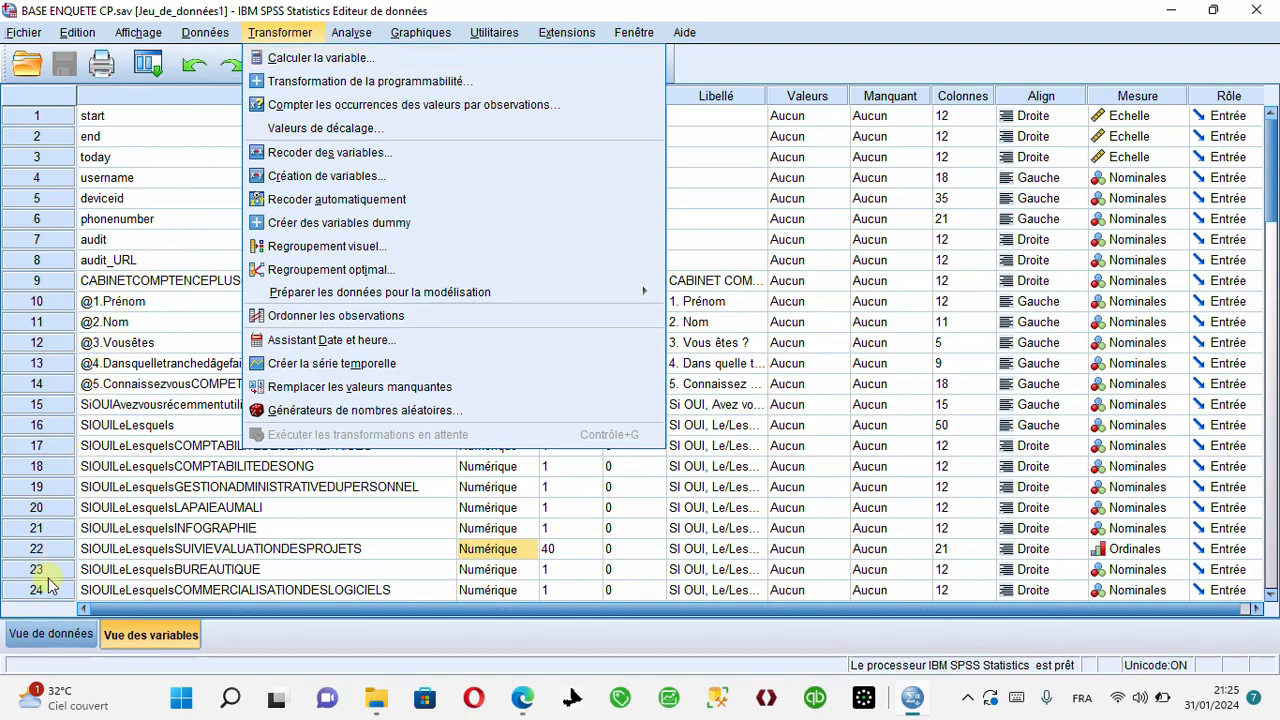
{"action": "left_click", "coordinate": [52, 633]}
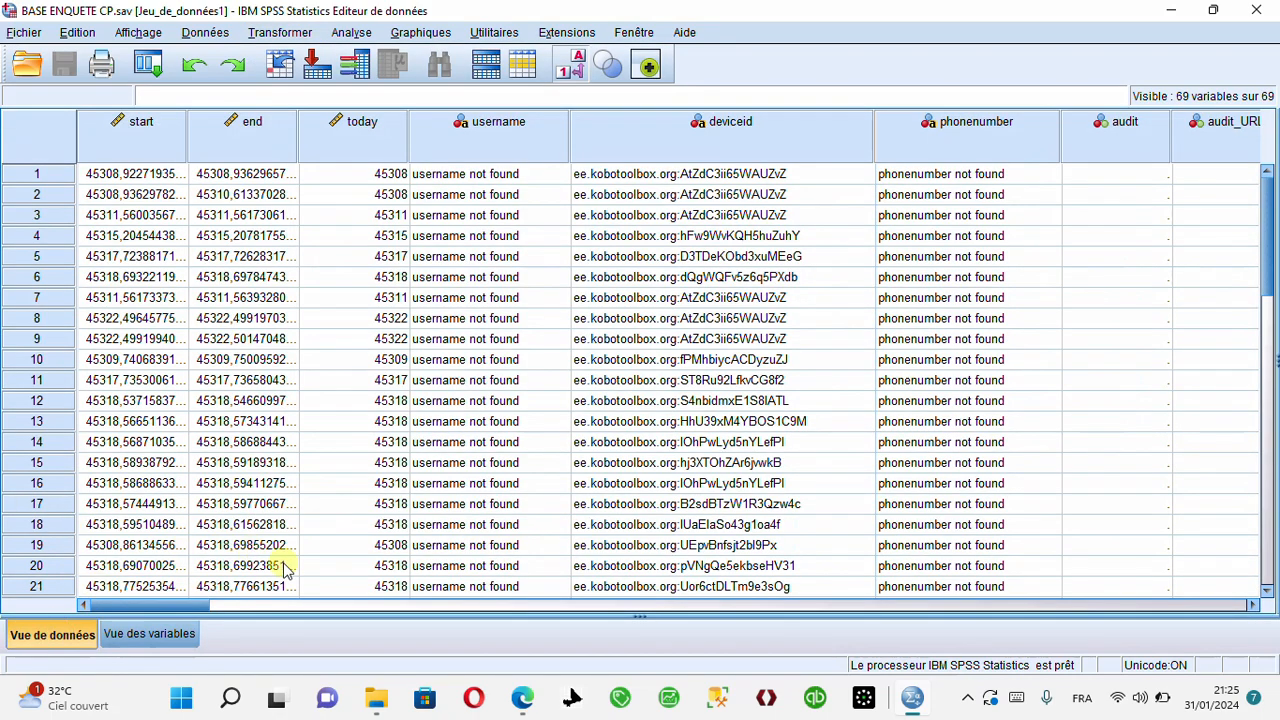
{"action": "left_click_drag", "start_coordinate": [1265, 262], "coordinate": [1265, 218]}
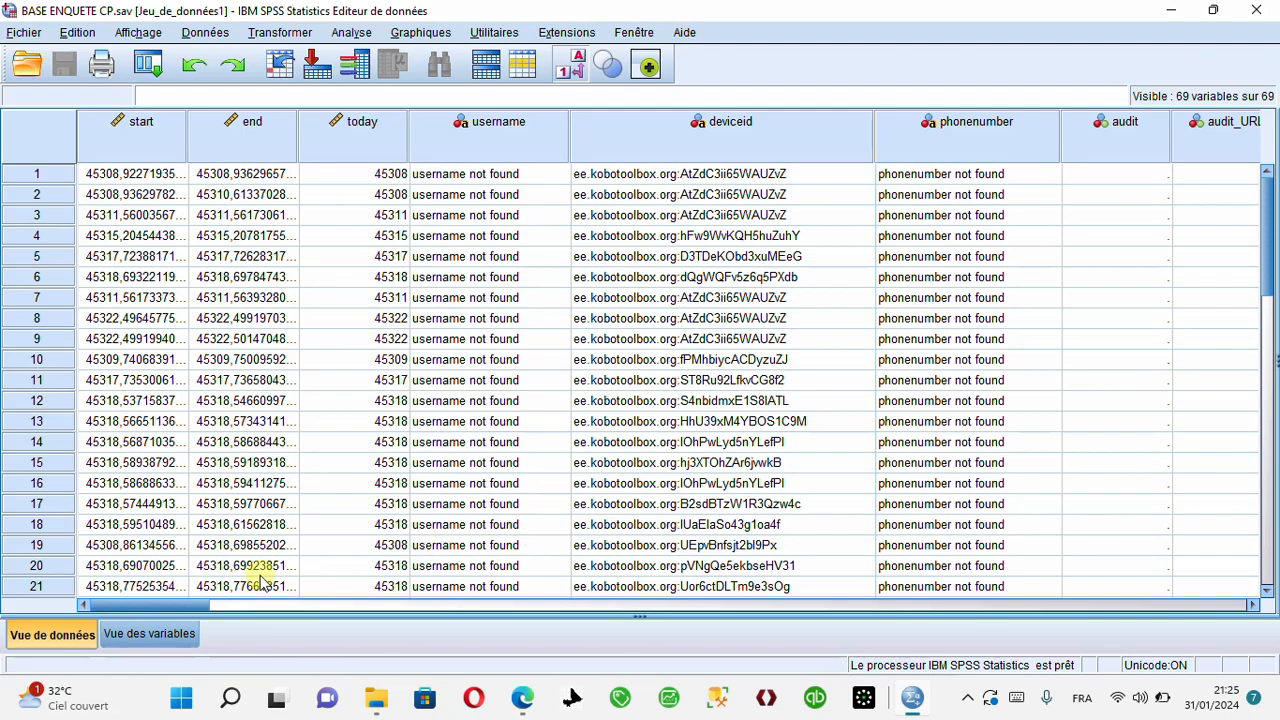
{"action": "left_click_drag", "start_coordinate": [205, 588], "coordinate": [403, 647]}
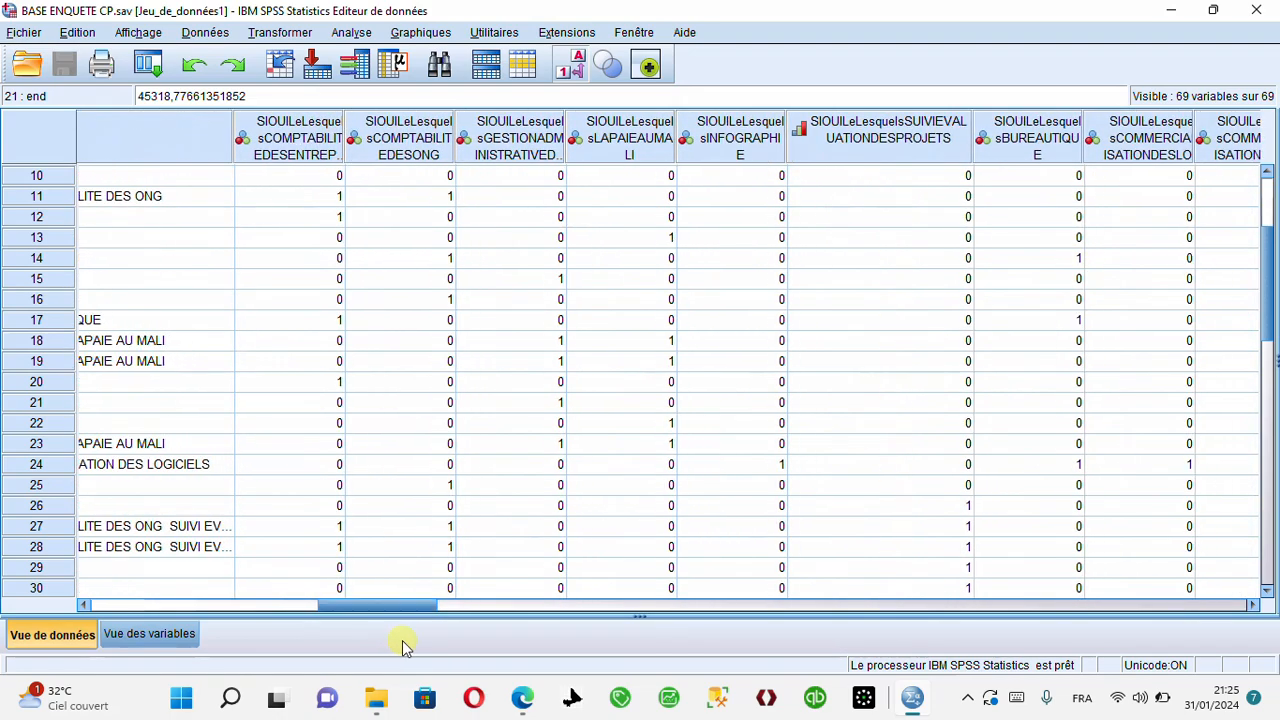
{"action": "left_click", "coordinate": [182, 141]}
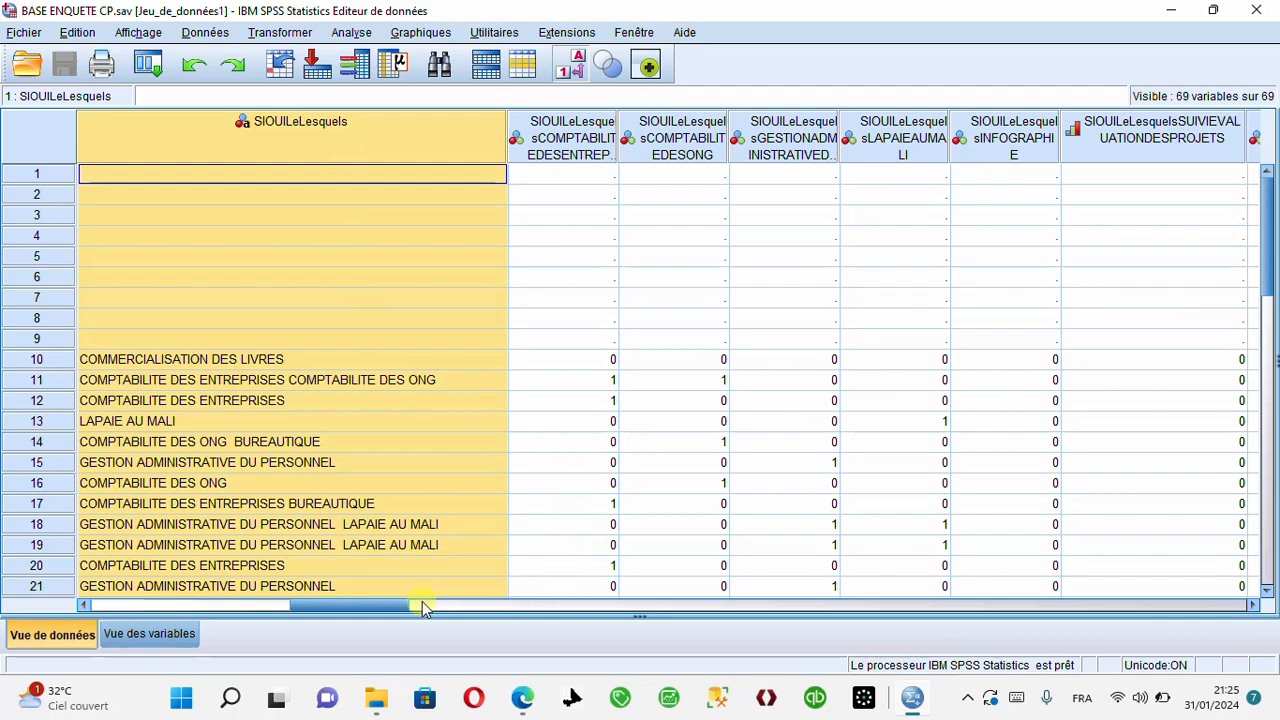
{"action": "mouse_move", "coordinate": [388, 608]}
{"action": "left_mouse_down"}
{"action": "mouse_move", "coordinate": [332, 592]}
{"action": "mouse_move", "coordinate": [367, 605]}
{"action": "left_mouse_up"}
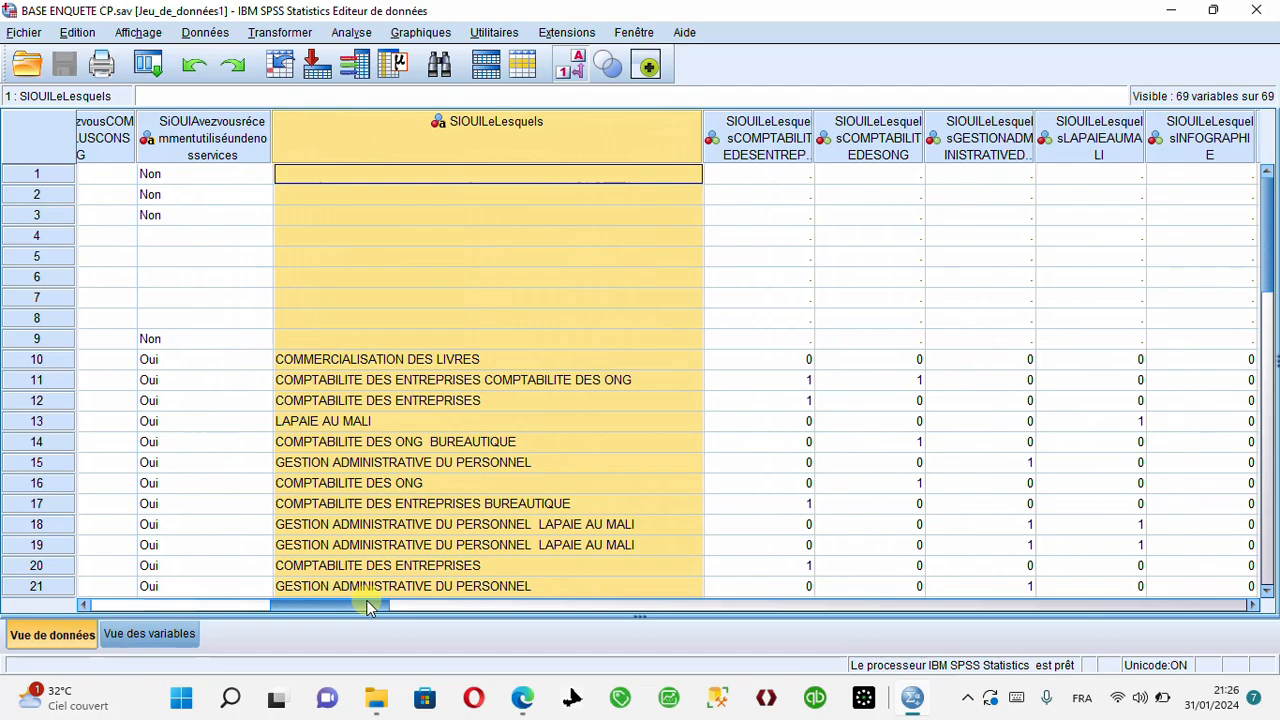
{"action": "left_click", "coordinate": [222, 145]}
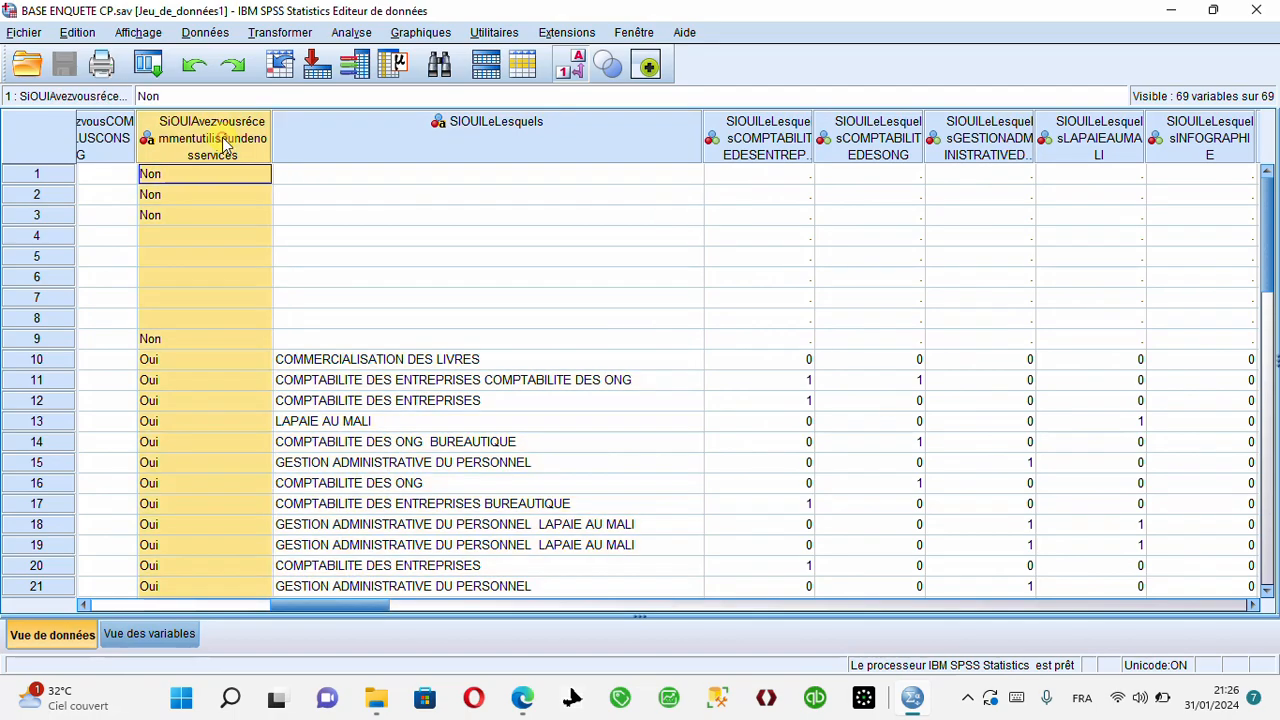
{"action": "left_click", "coordinate": [372, 145]}
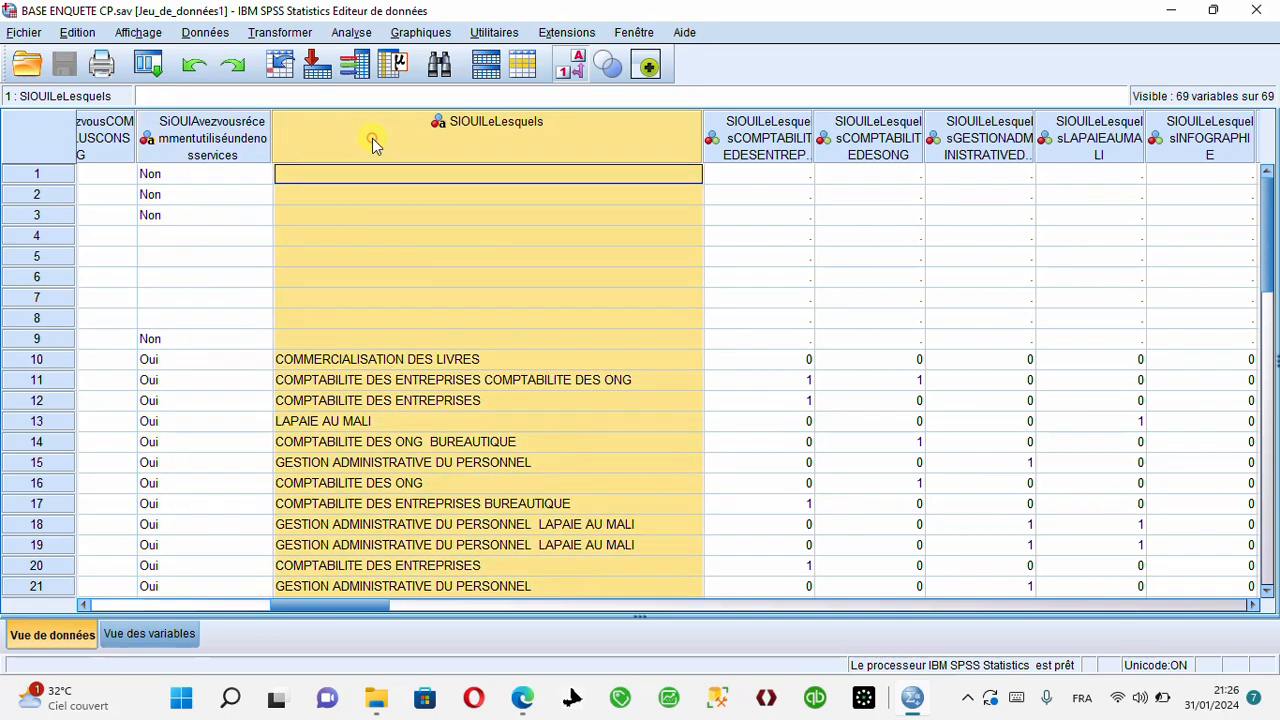
Read the single and multiple service answers in SIOUILeLesquels for cases 10, 12, 13, 17 and 18
{"action": "left_click", "coordinate": [467, 363]}
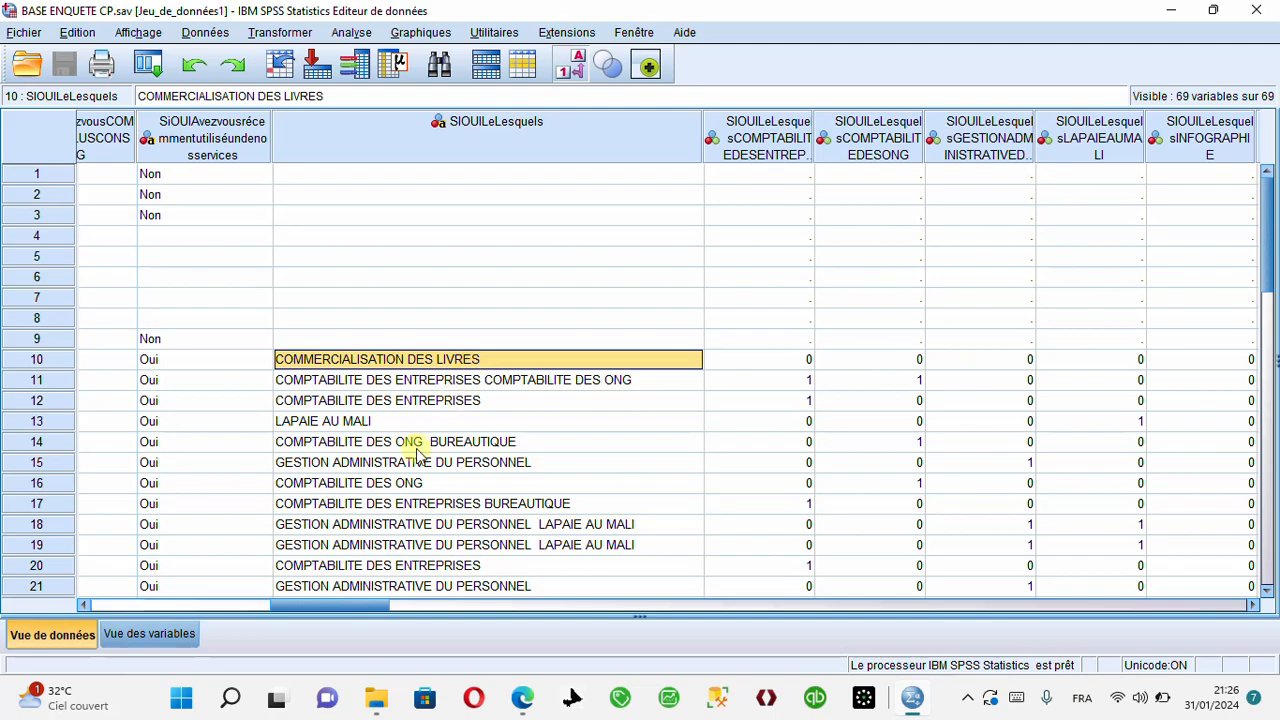
{"action": "left_click", "coordinate": [443, 397]}
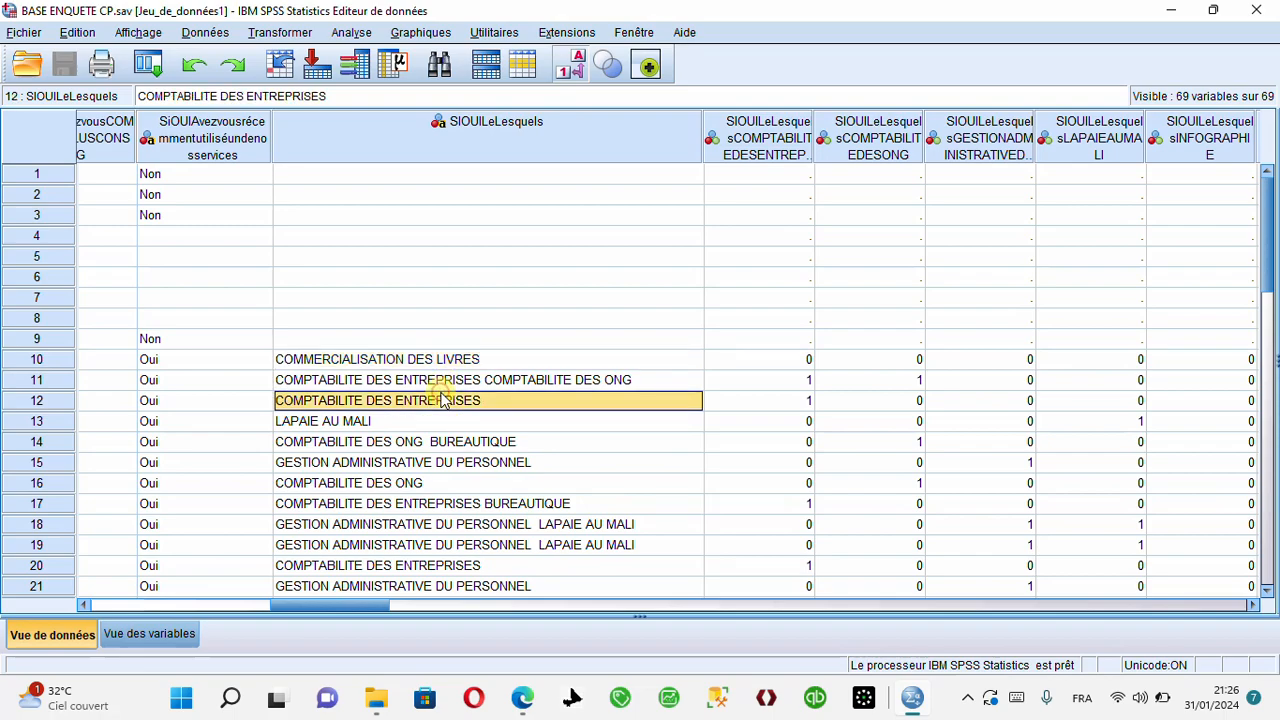
{"action": "left_click", "coordinate": [415, 424]}
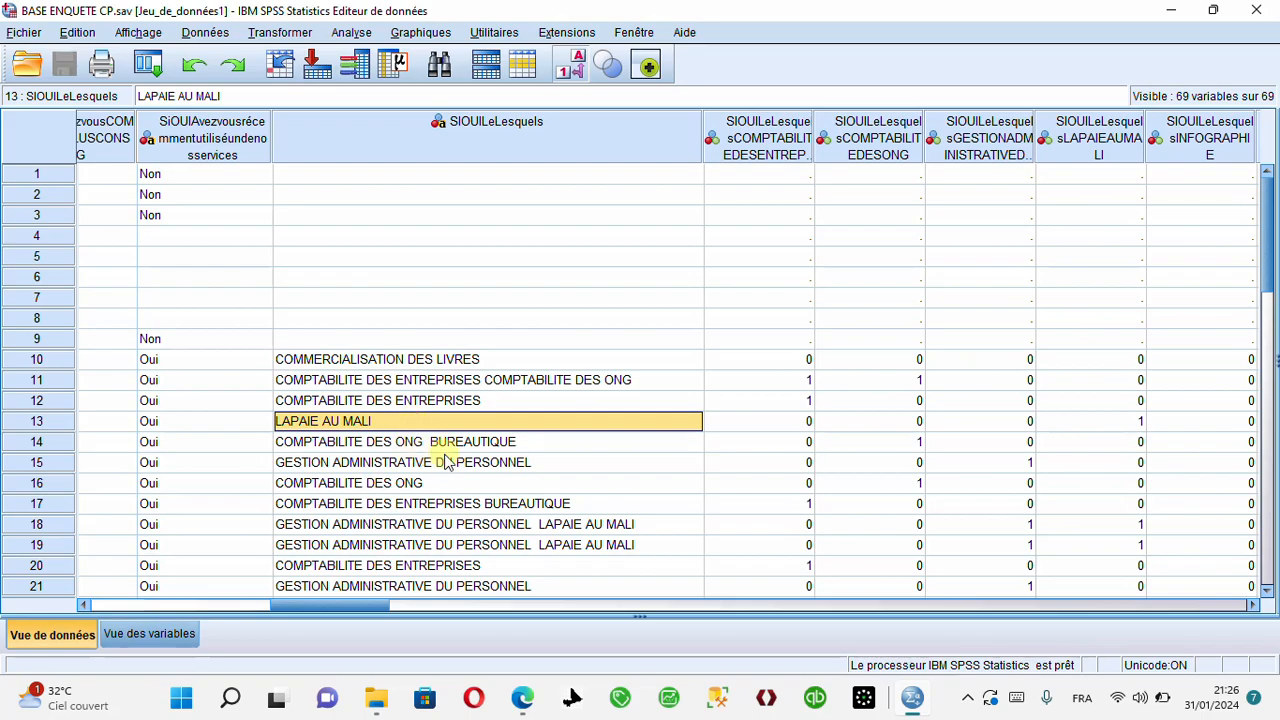
{"action": "left_click", "coordinate": [469, 510]}
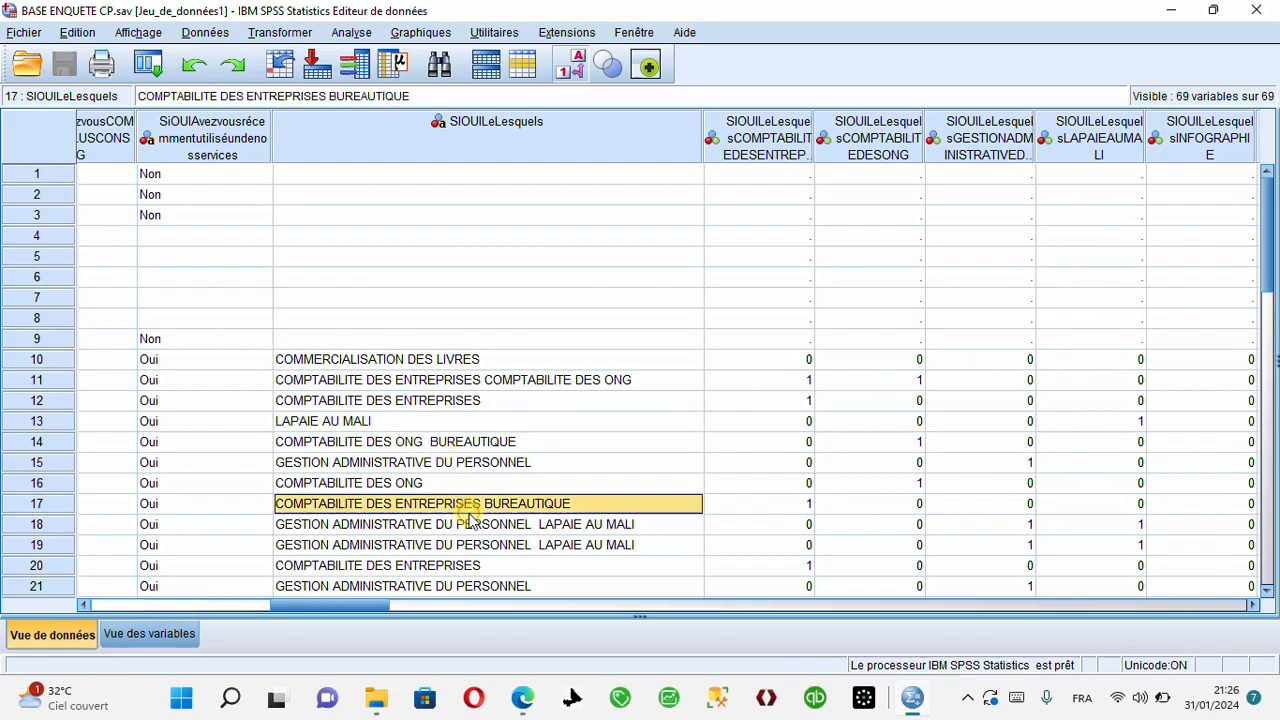
{"action": "left_click", "coordinate": [556, 528]}
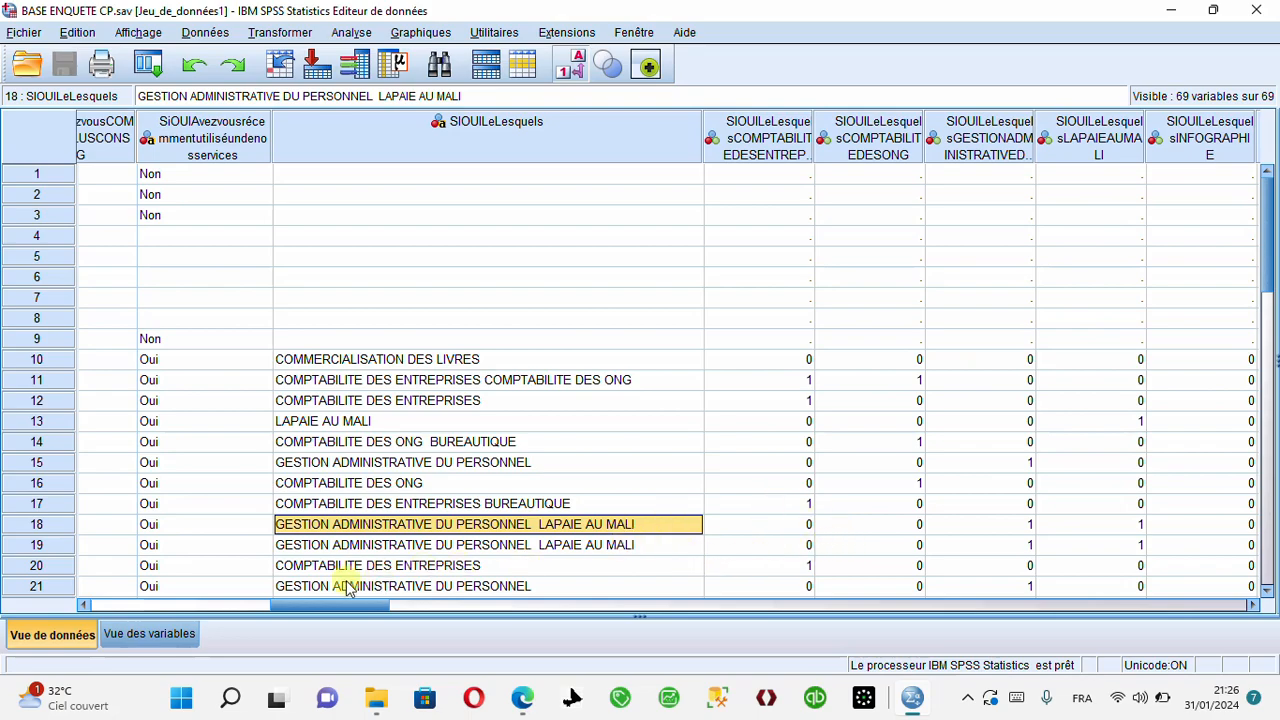
Look over the service indicator columns following SIOUILeLesquels and select the whole SIOUILeLesquelsSUIVIEVALUATIONDESPROJETS column
{"action": "left_click_drag", "start_coordinate": [343, 604], "coordinate": [400, 610]}
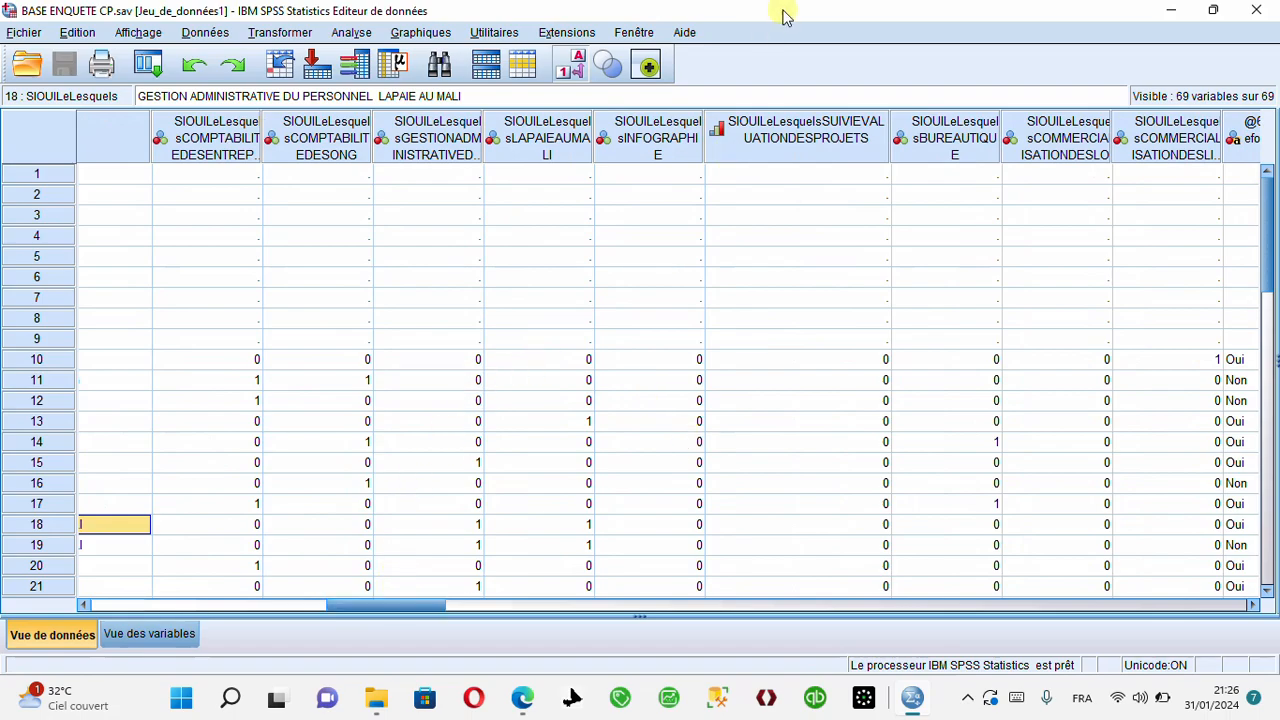
{"action": "left_click", "coordinate": [651, 173]}
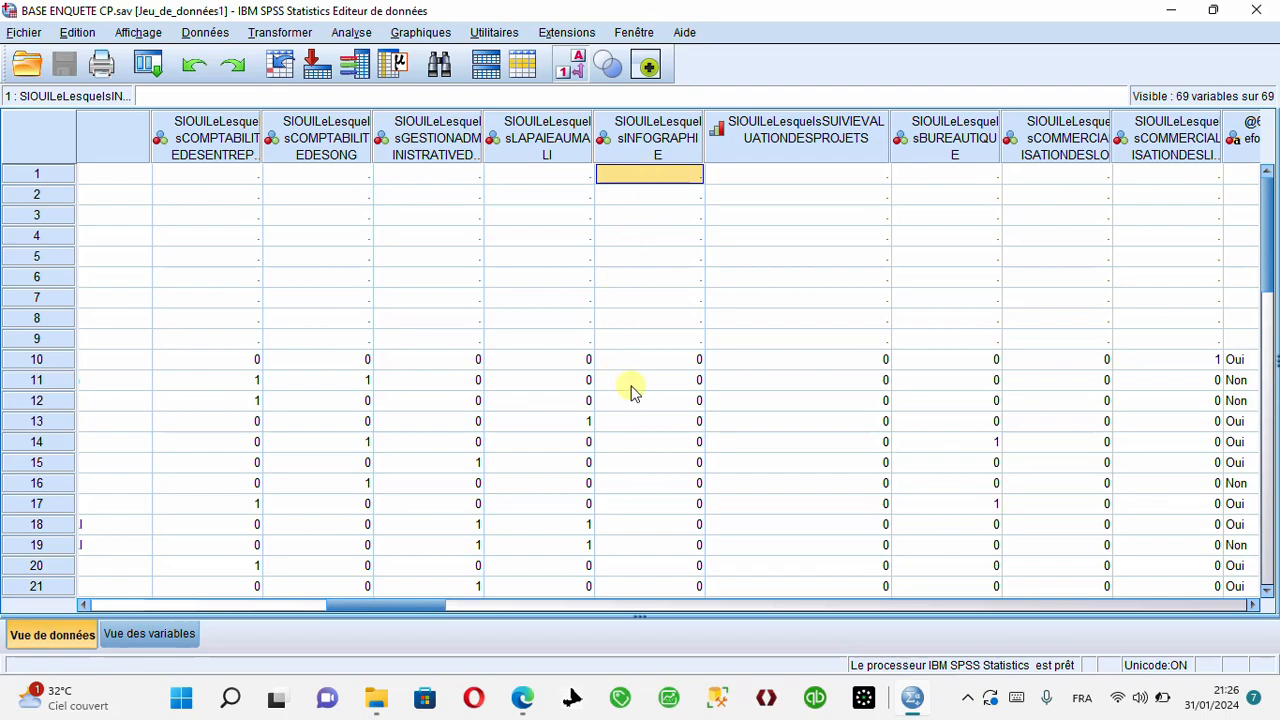
{"action": "left_click", "coordinate": [795, 192]}
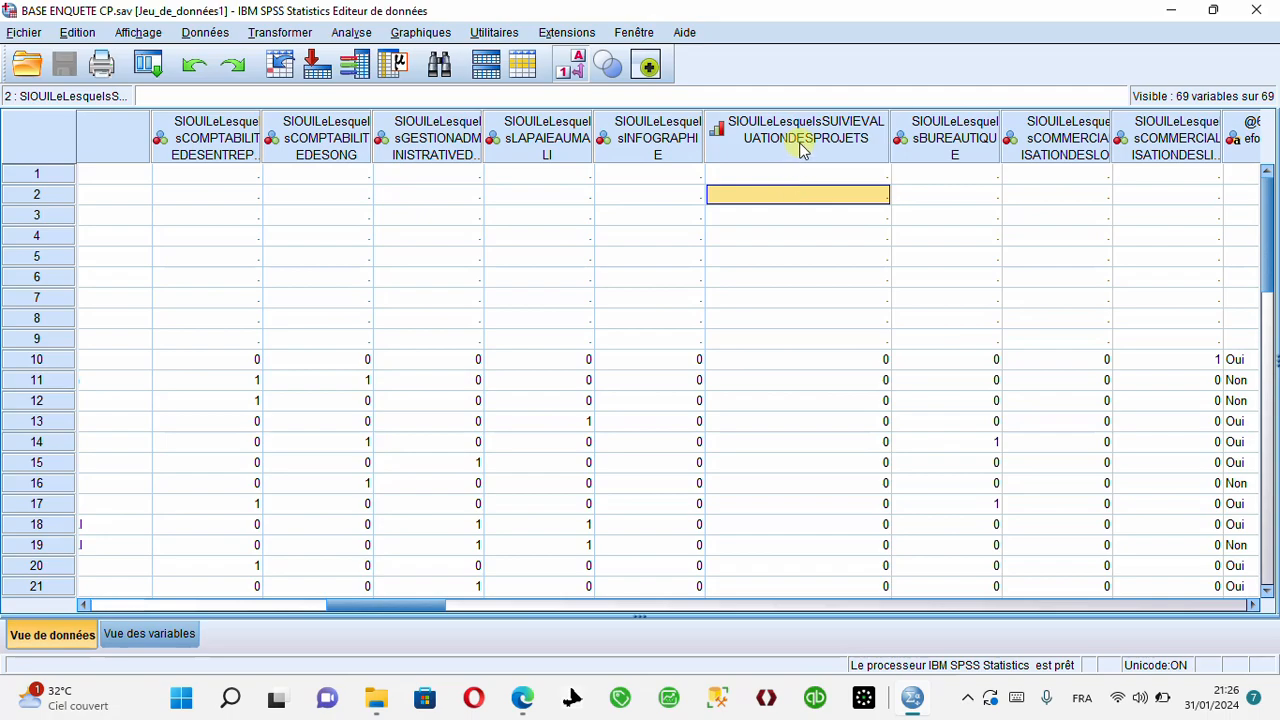
{"action": "left_click", "coordinate": [821, 144]}
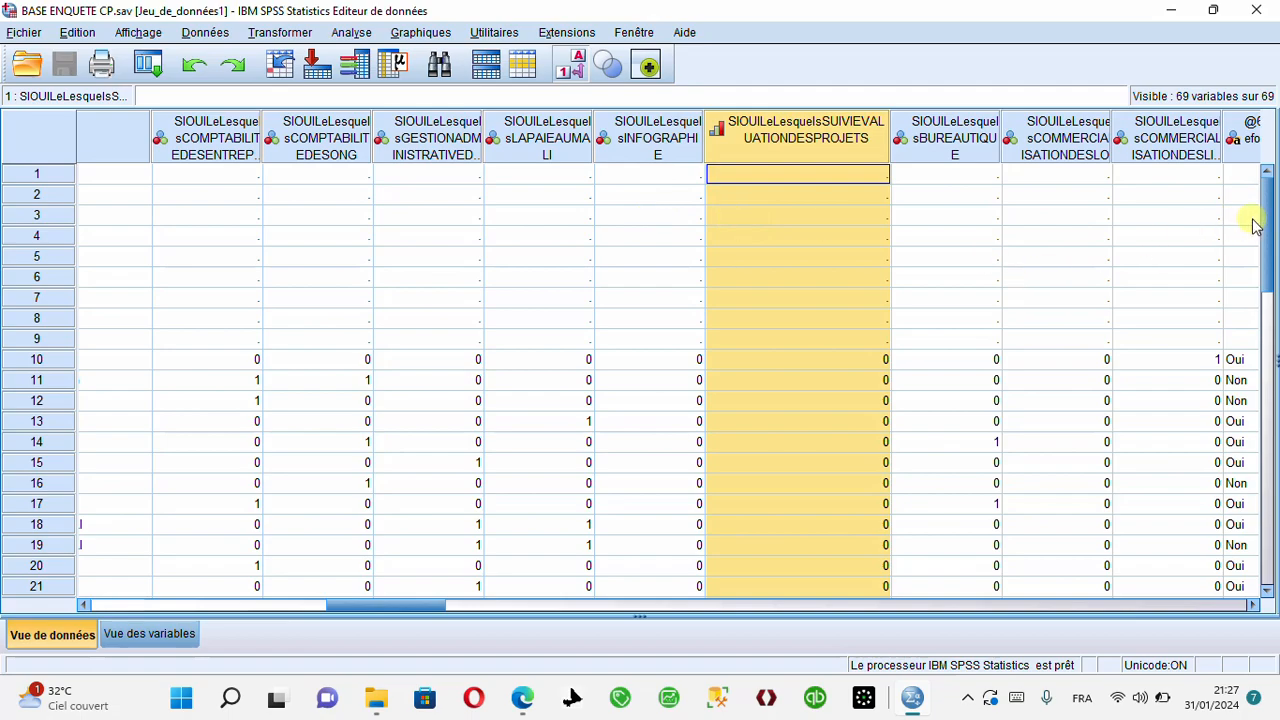
Examine the coded values of SIOUILeLesquelsSUIVIEVALUATIONDESPROJETS from the first case to the last
{"action": "left_click_drag", "start_coordinate": [1264, 236], "coordinate": [1266, 272]}
{"action": "scroll", "coordinate": [1266, 272], "scroll_direction": "down", "scroll_amount": 6}
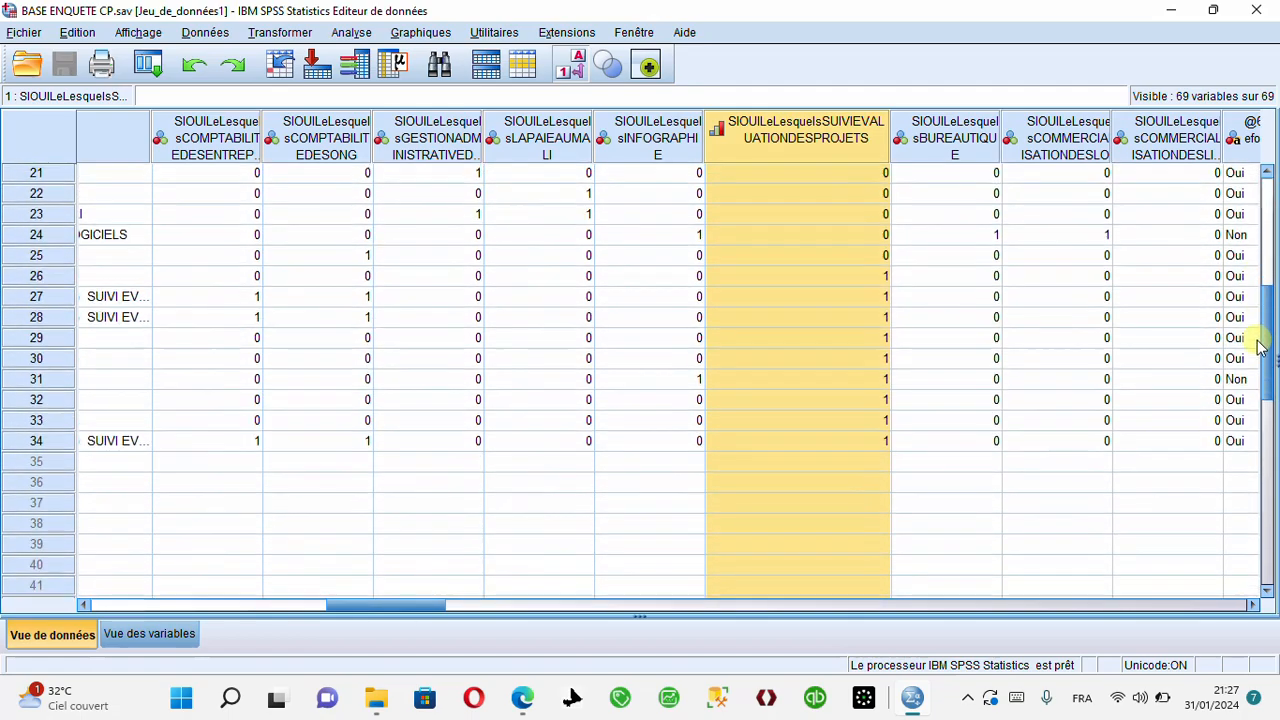
{"action": "scroll", "coordinate": [1232, 254], "scroll_direction": "up", "scroll_amount": 4}
{"action": "scroll", "coordinate": [1228, 220], "scroll_direction": "up", "scroll_amount": 3}
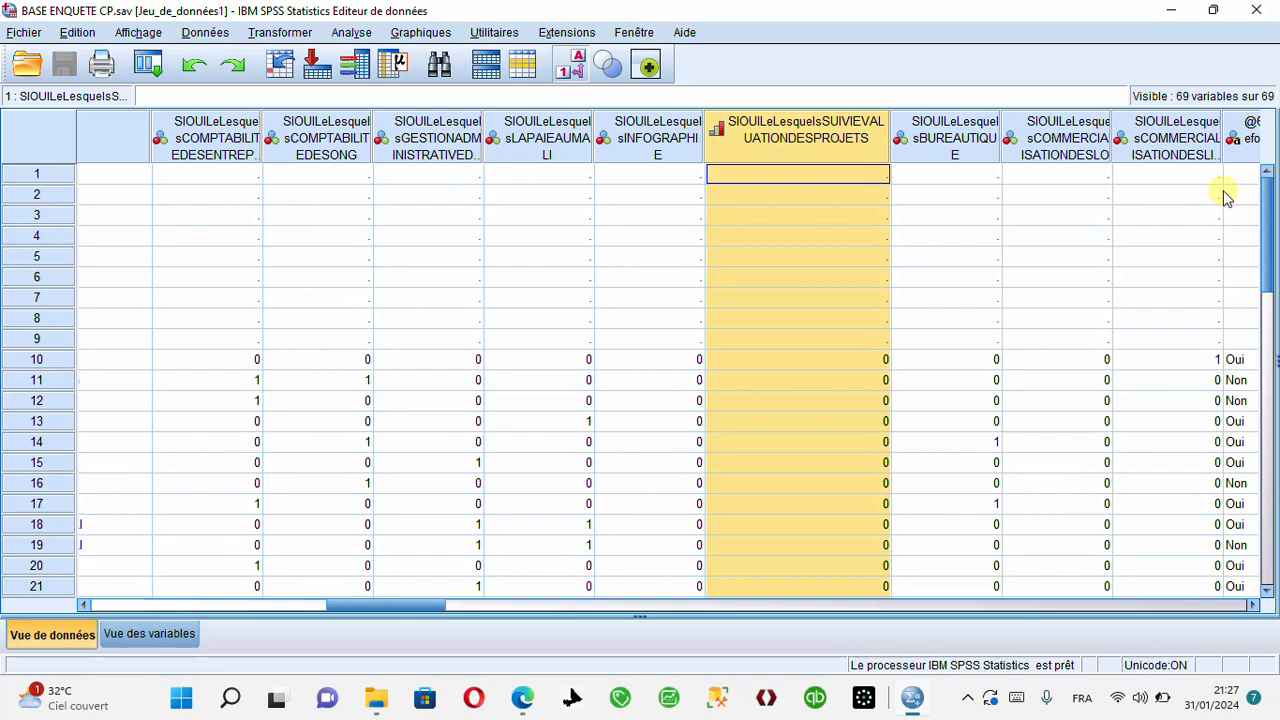
{"action": "scroll", "coordinate": [1223, 251], "scroll_direction": "down", "scroll_amount": 3}
{"action": "scroll", "coordinate": [1221, 277], "scroll_direction": "down", "scroll_amount": 1}
{"action": "scroll", "coordinate": [1225, 250], "scroll_direction": "up", "scroll_amount": 4}
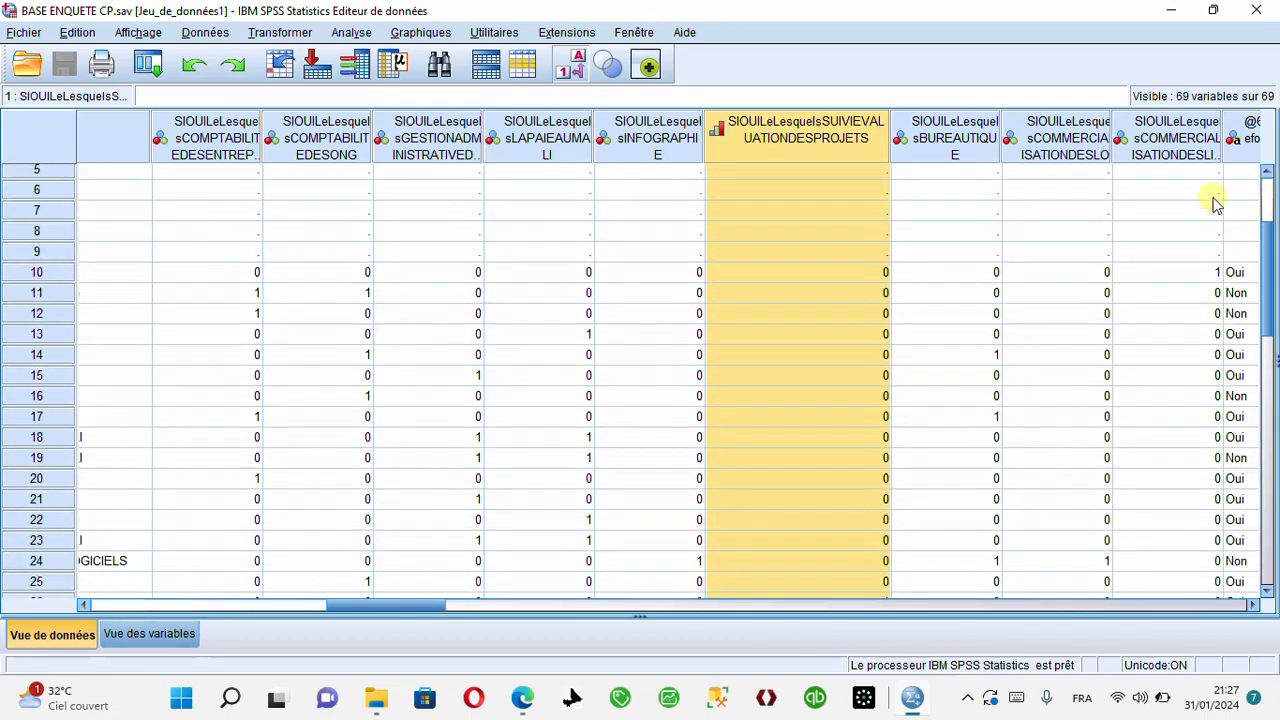
{"action": "scroll", "coordinate": [1220, 240], "scroll_direction": "down", "scroll_amount": 1}
{"action": "scroll", "coordinate": [1216, 232], "scroll_direction": "up", "scroll_amount": 1}
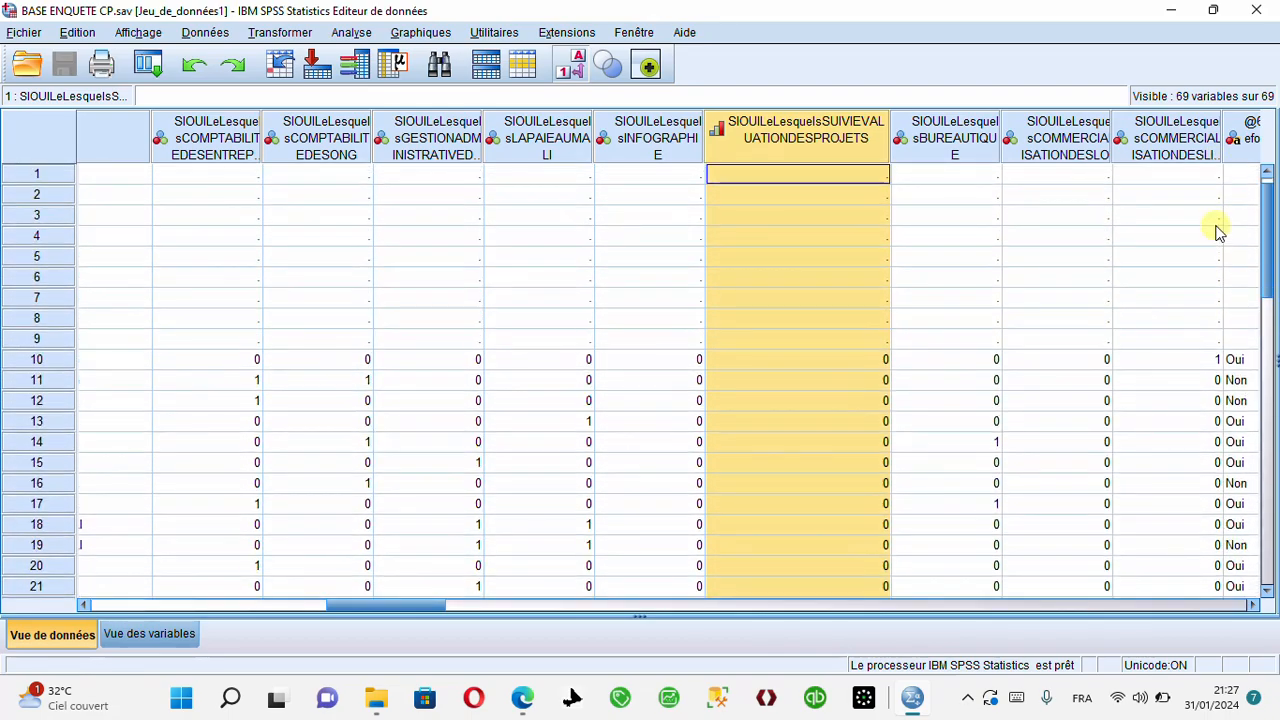
{"action": "scroll", "coordinate": [1237, 271], "scroll_direction": "down", "scroll_amount": 5}
{"action": "scroll", "coordinate": [1231, 328], "scroll_direction": "up", "scroll_amount": 2}
{"action": "scroll", "coordinate": [1216, 240], "scroll_direction": "up", "scroll_amount": 3}
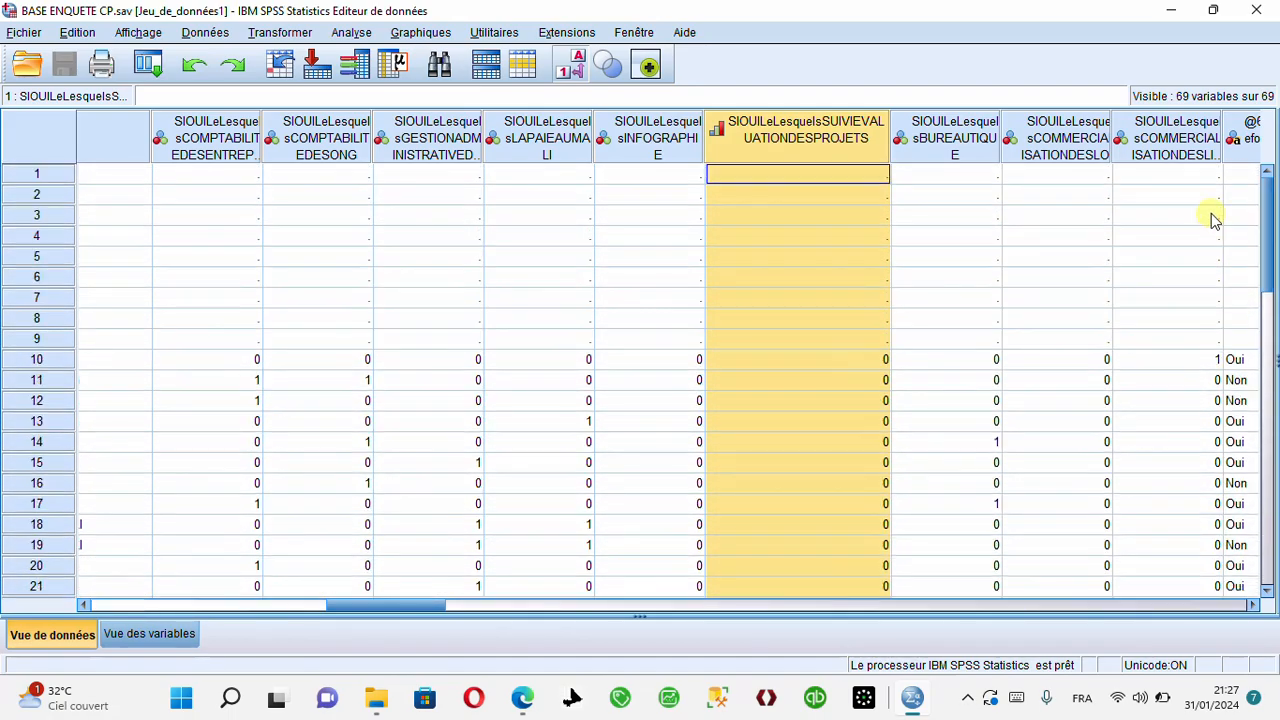
Check individual cells of SIOUILeLesquelsSUIVIEVALUATIONDESPROJETS, including cases 14, 21 and 7, against the rest of the column
{"action": "left_click", "coordinate": [850, 446]}
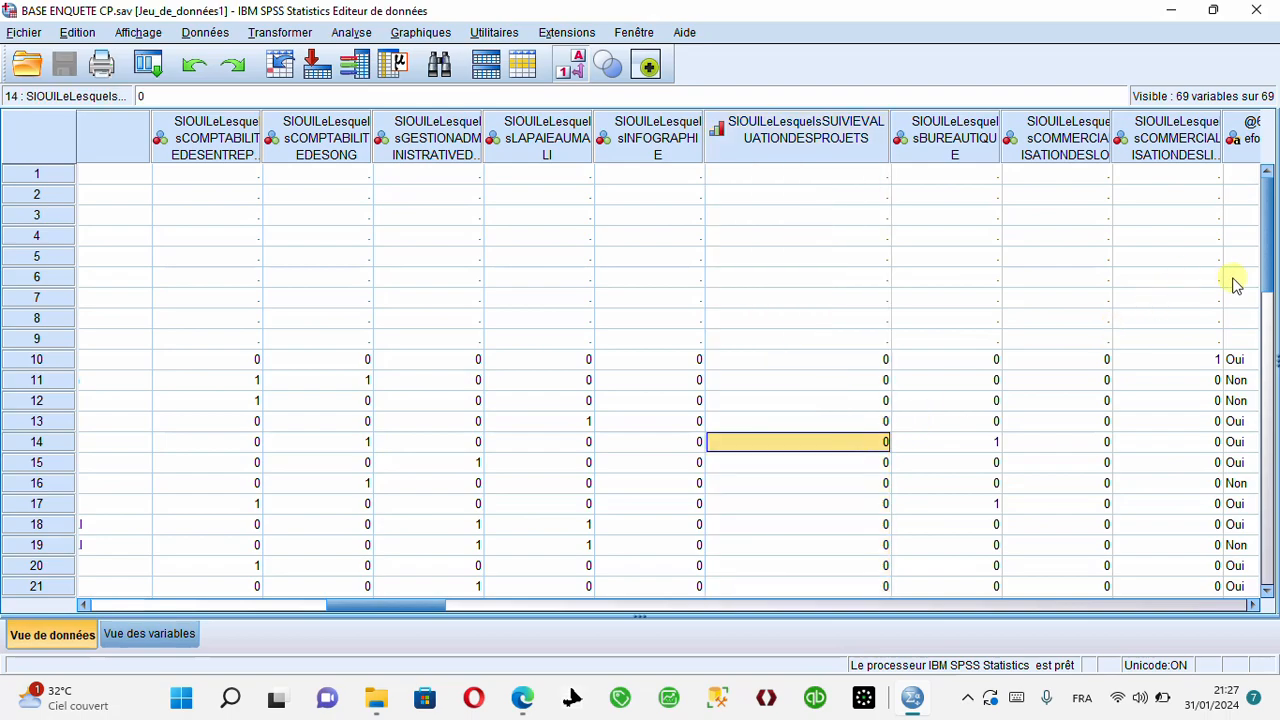
{"action": "scroll", "coordinate": [1240, 380], "scroll_direction": "down", "scroll_amount": 7}
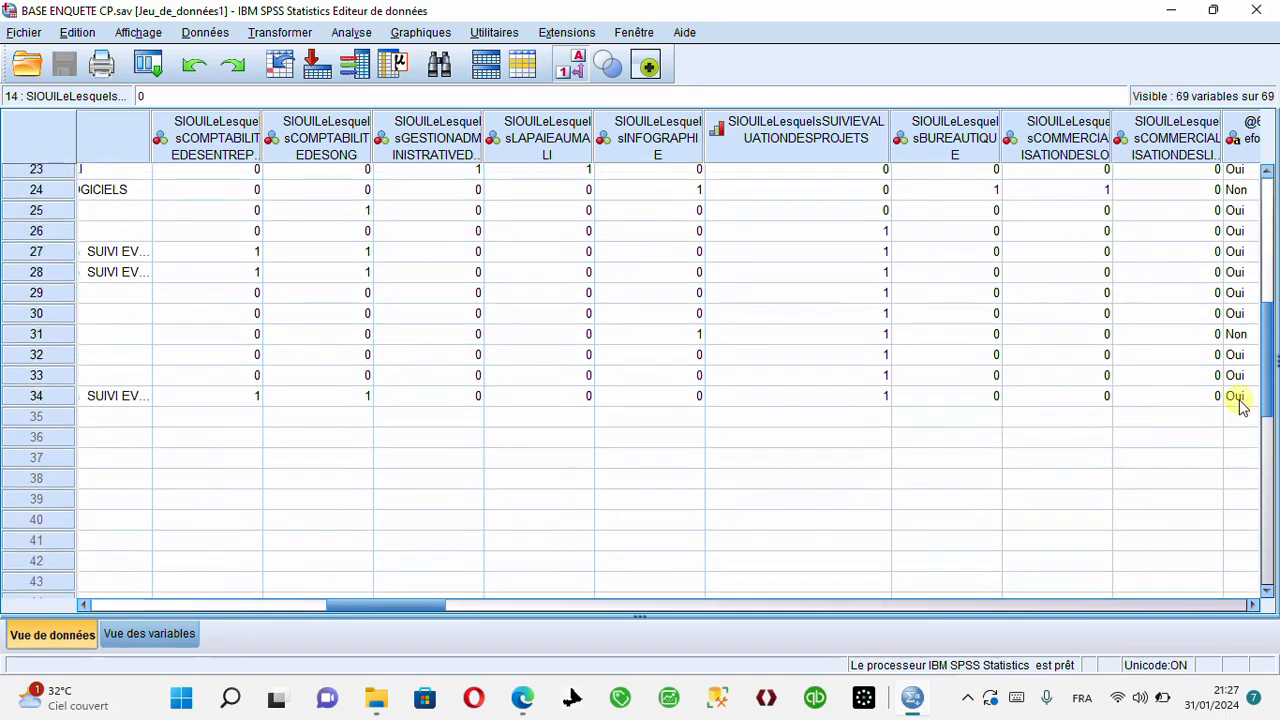
{"action": "scroll", "coordinate": [1230, 390], "scroll_direction": "up", "scroll_amount": 6}
{"action": "scroll", "coordinate": [1205, 305], "scroll_direction": "up", "scroll_amount": 1}
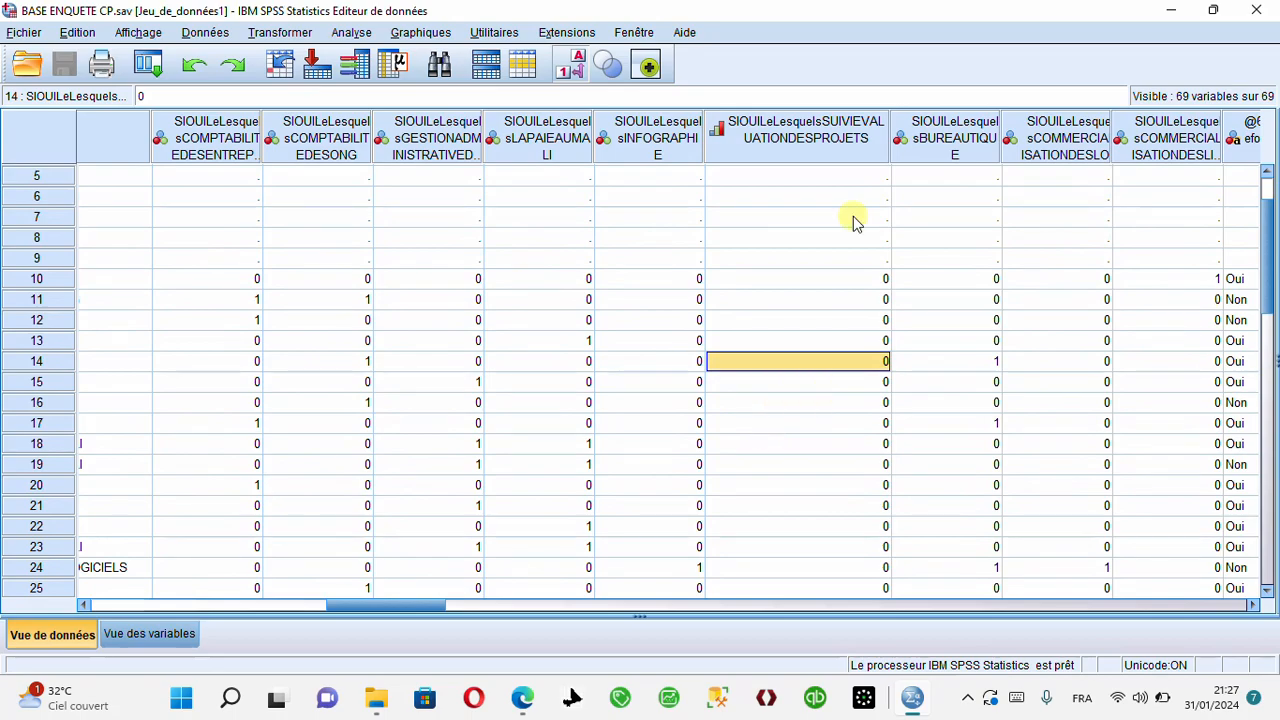
{"action": "left_click", "coordinate": [828, 503]}
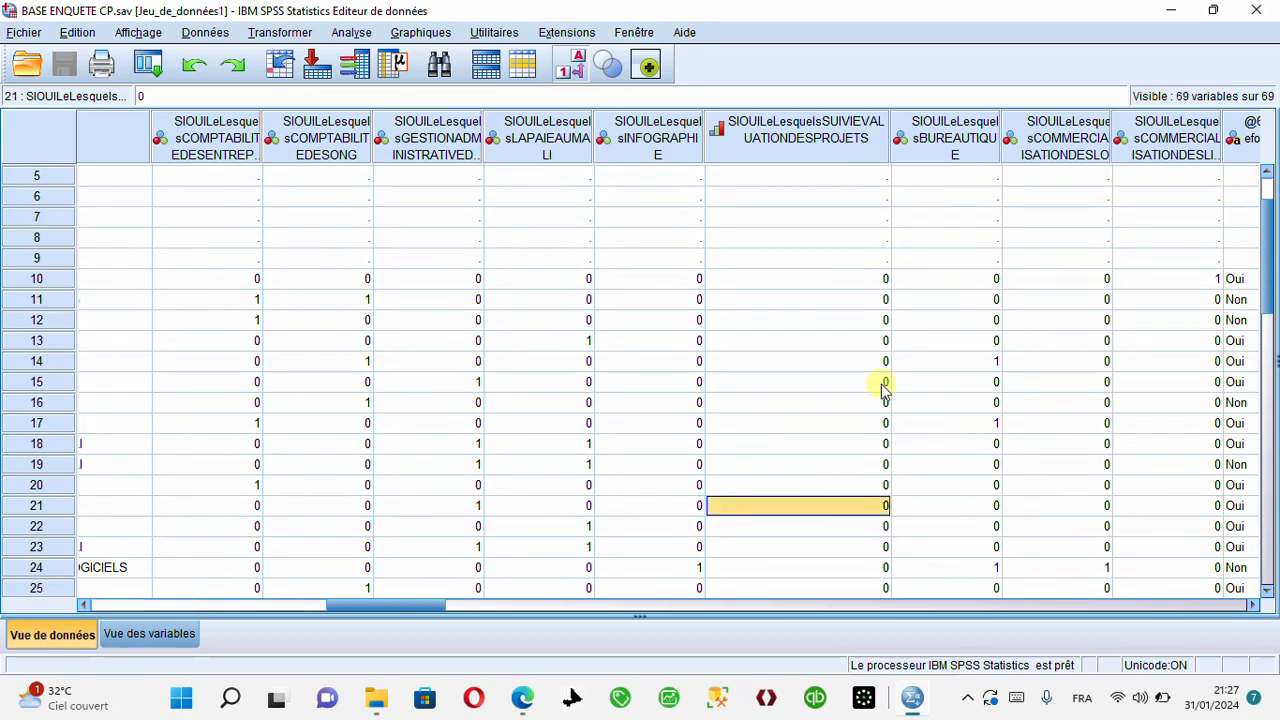
{"action": "left_click", "coordinate": [852, 368]}
{"action": "left_click", "coordinate": [857, 218]}
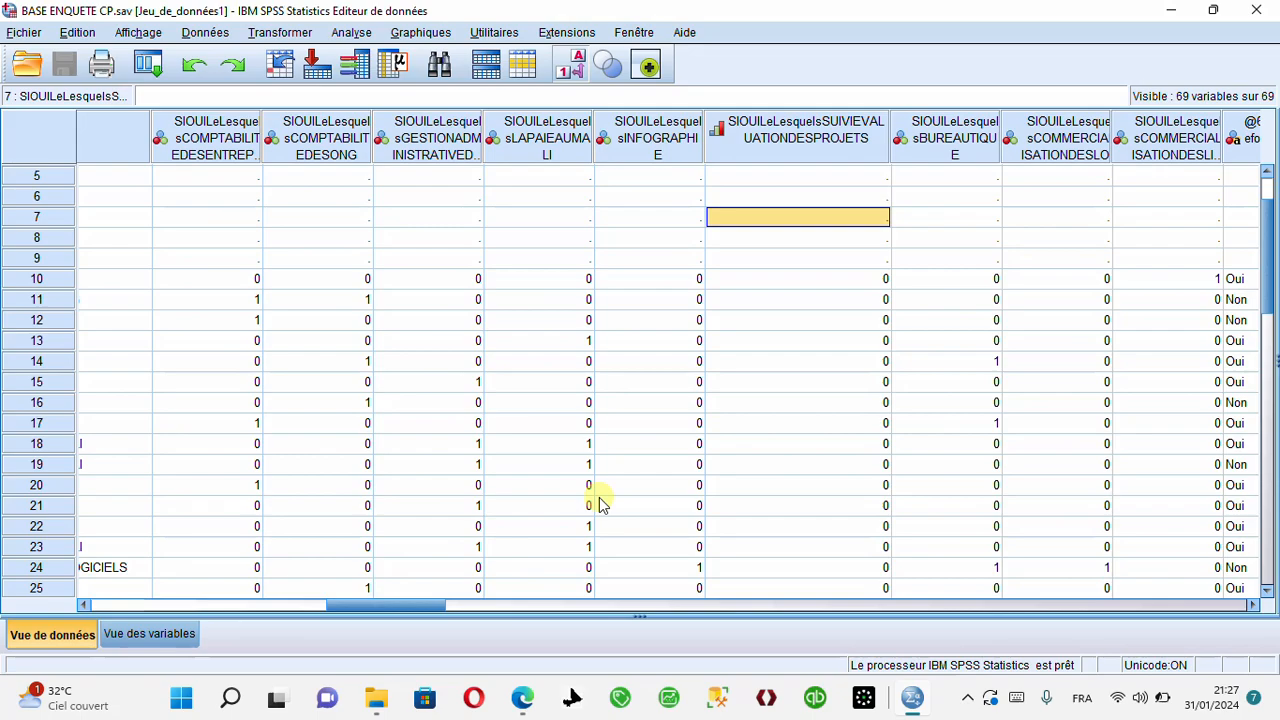
Go back to the variable definitions and open the type setting of SIOUILeLesquelsSUIVIEVALUATIONDESPROJETS
{"action": "left_click", "coordinate": [158, 640]}
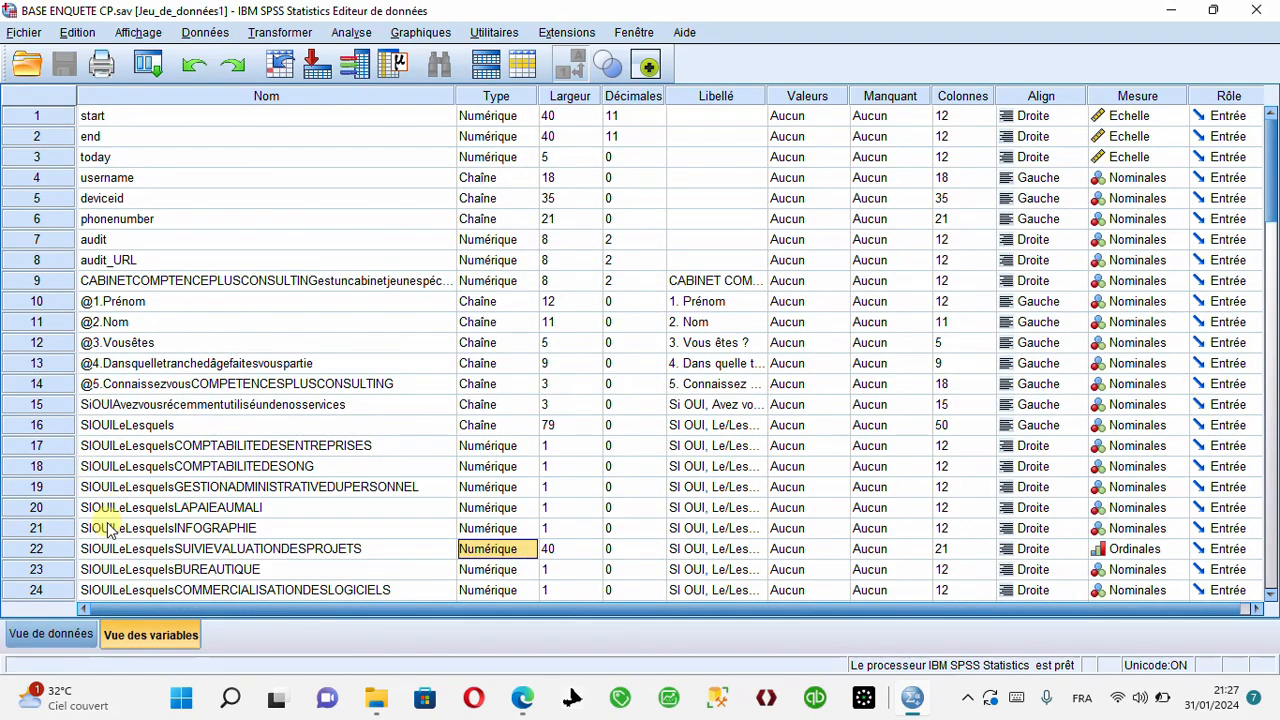
{"action": "left_click", "coordinate": [130, 549]}
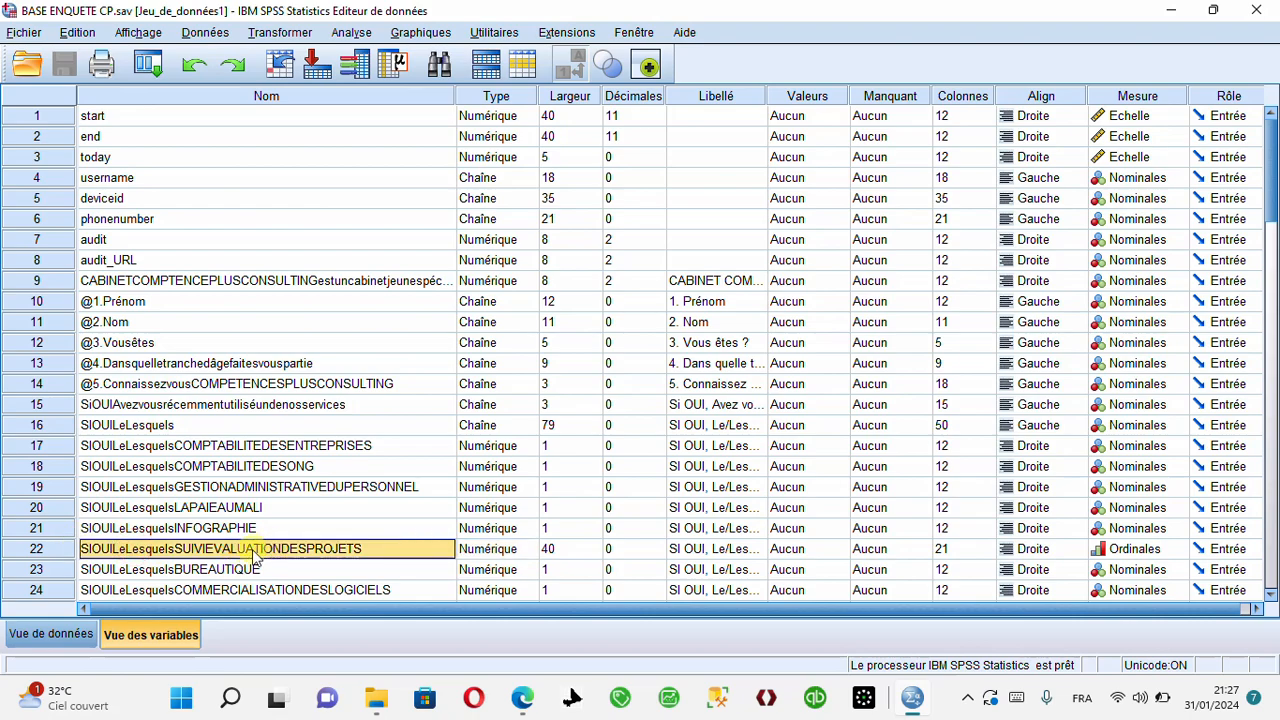
{"action": "left_click", "coordinate": [503, 549]}
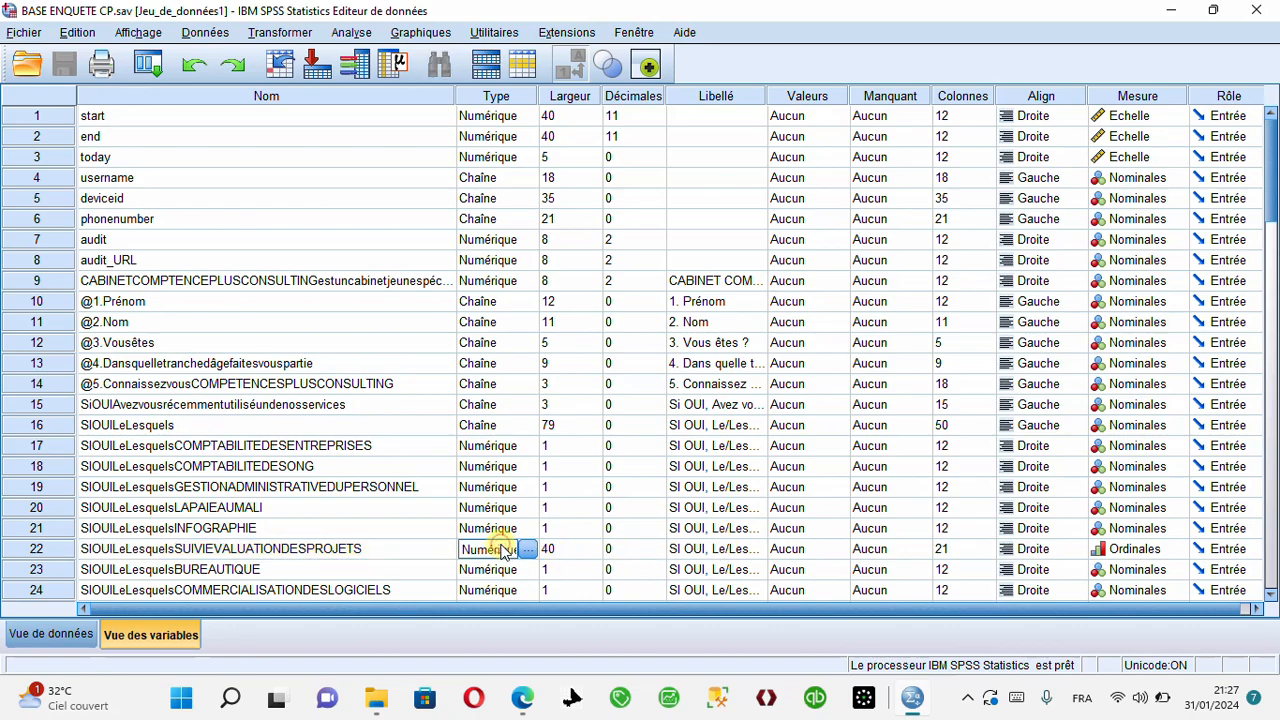
{"action": "left_click", "coordinate": [530, 549]}
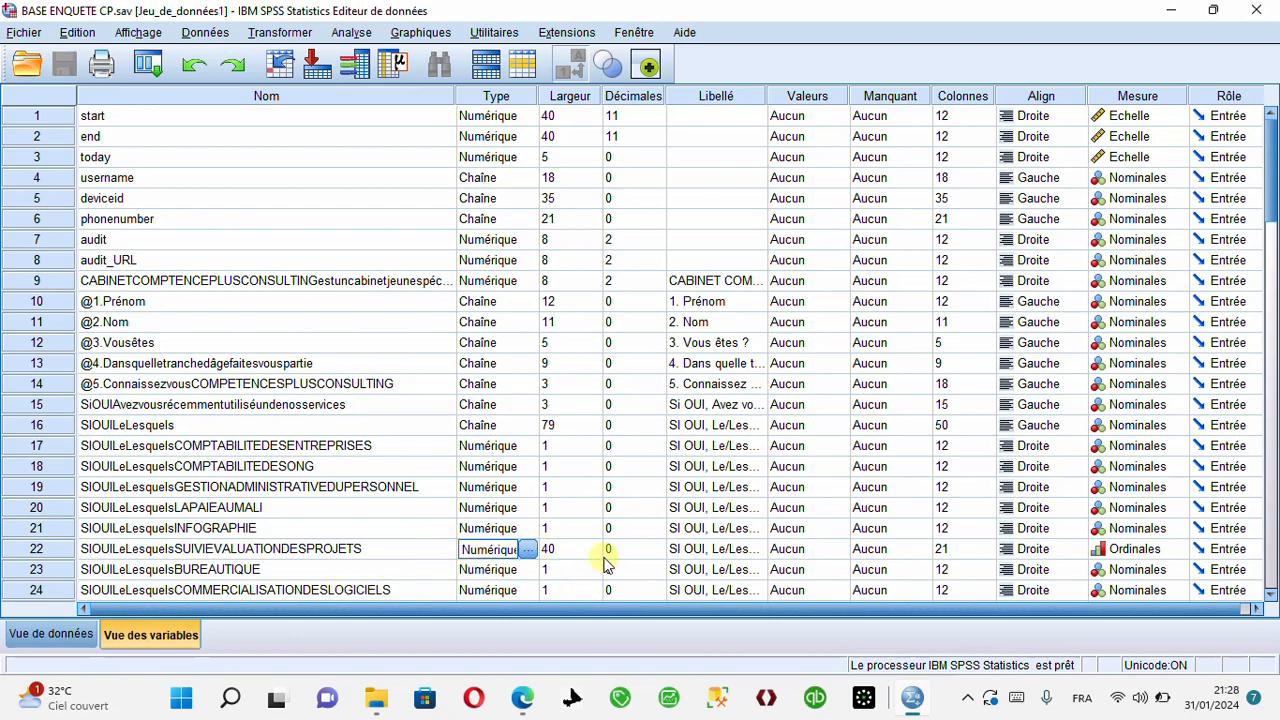
Add the value label "SUIV-EVALUATION" for code 1 of SIOUILeLesquelsSUIVIEVALUATIONDESPROJETS
{"action": "left_click", "coordinate": [568, 550]}
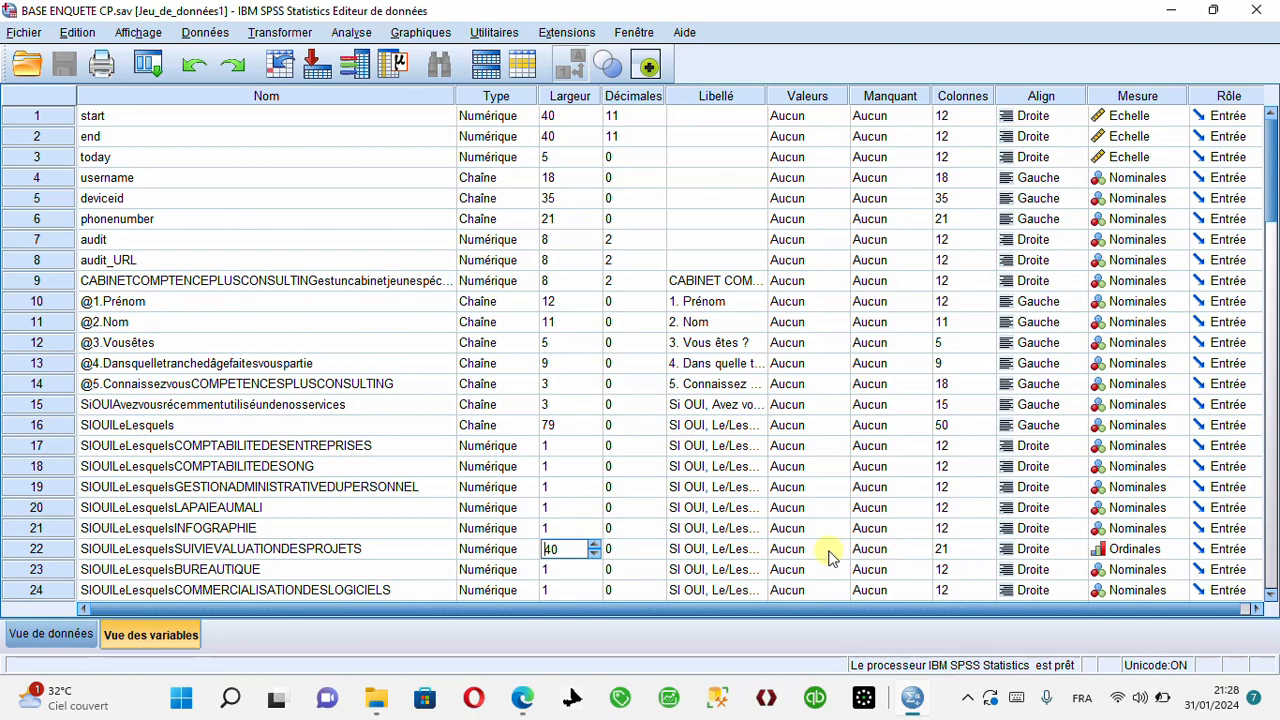
{"action": "left_click", "coordinate": [794, 549]}
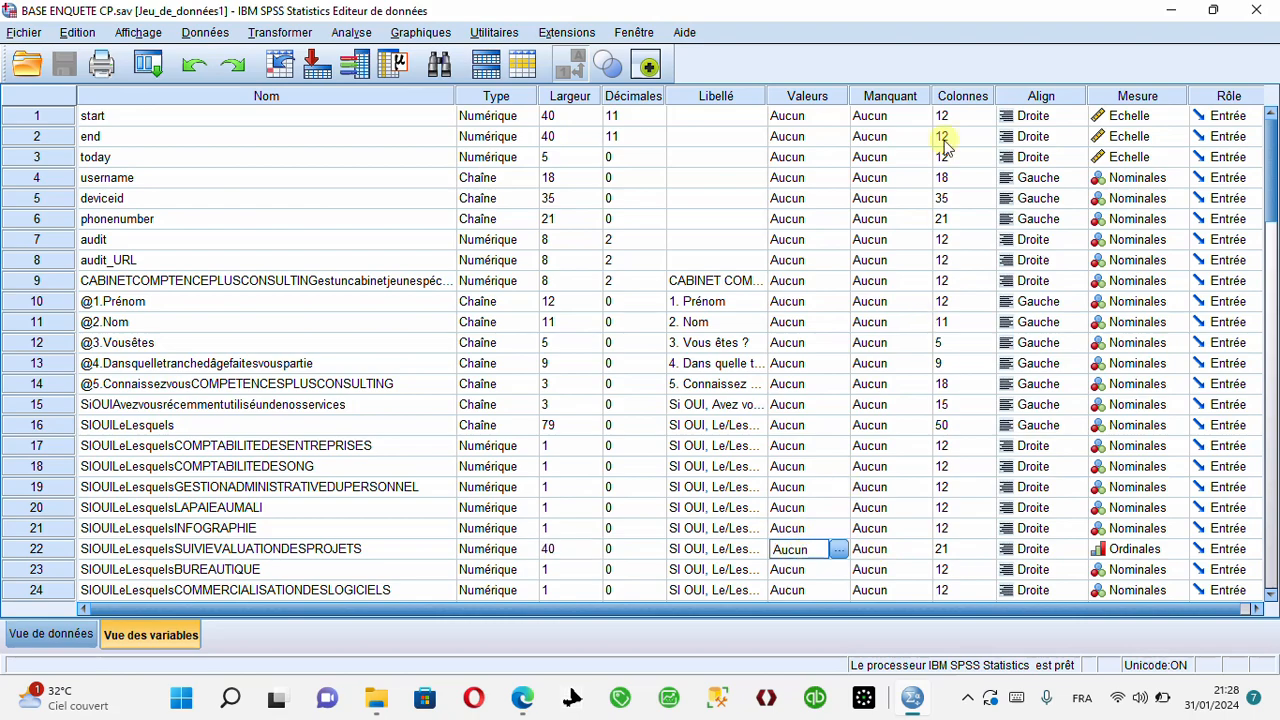
{"action": "left_click", "coordinate": [836, 550]}
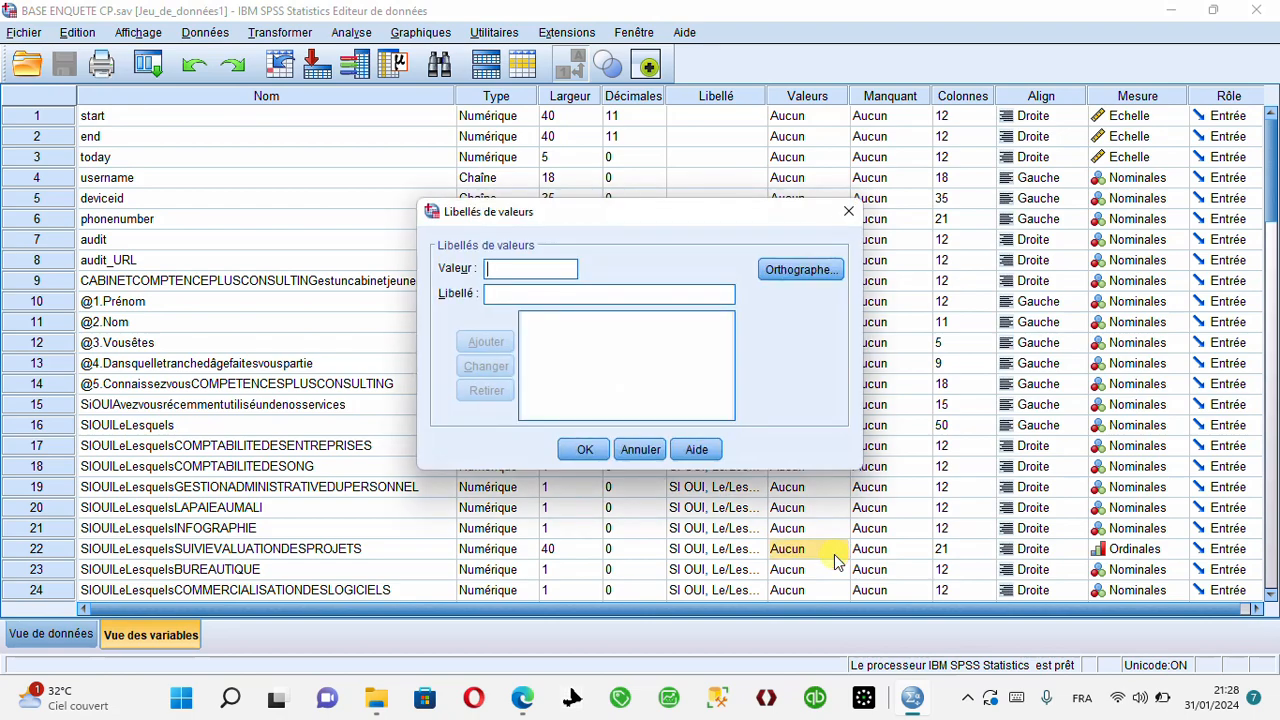
{"action": "type", "text": "1"}
{"action": "type", "text": "SUI"}
{"action": "type", "text": "V"}
{"action": "type", "text": "-E"}
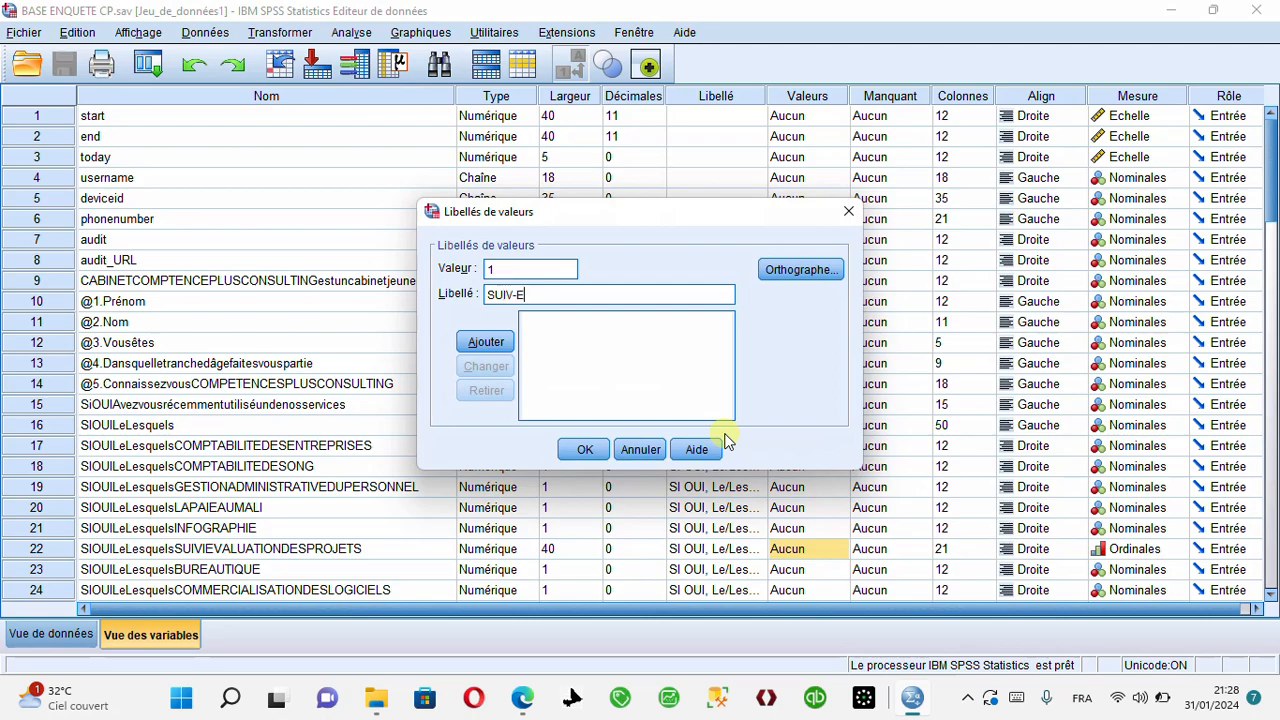
{"action": "type", "text": "VALUATION"}
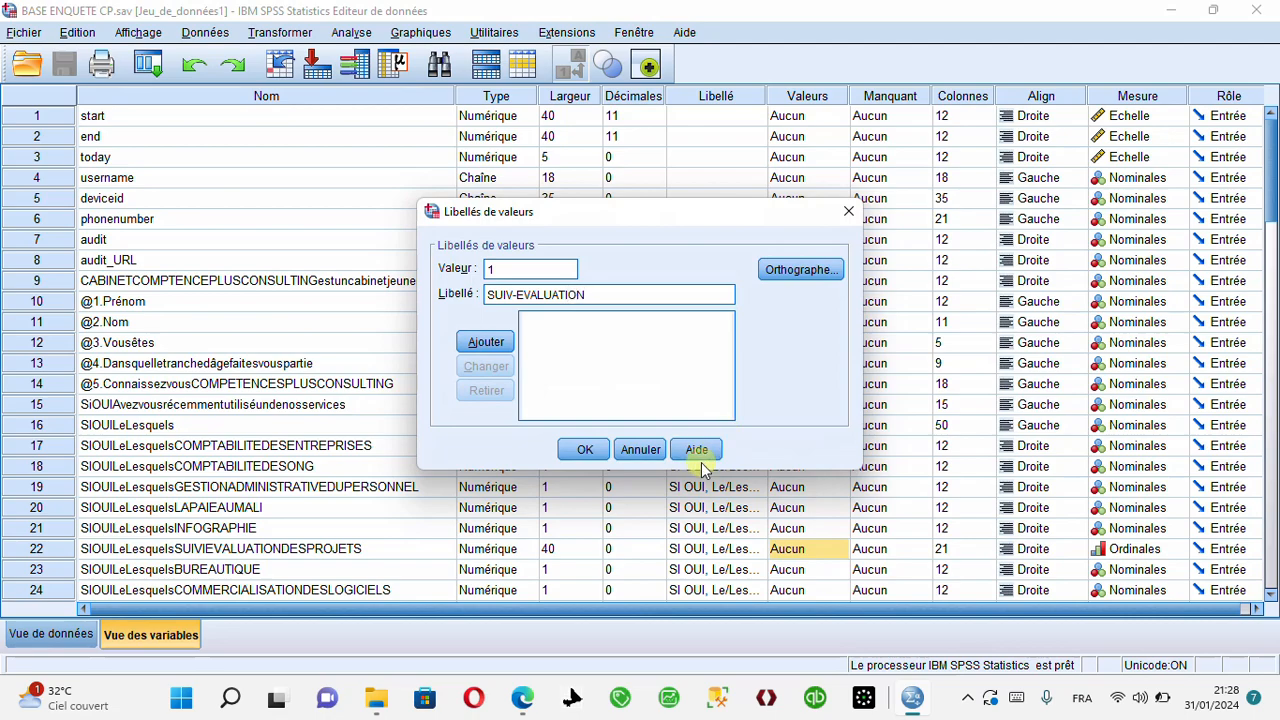
{"action": "left_click", "coordinate": [498, 346]}
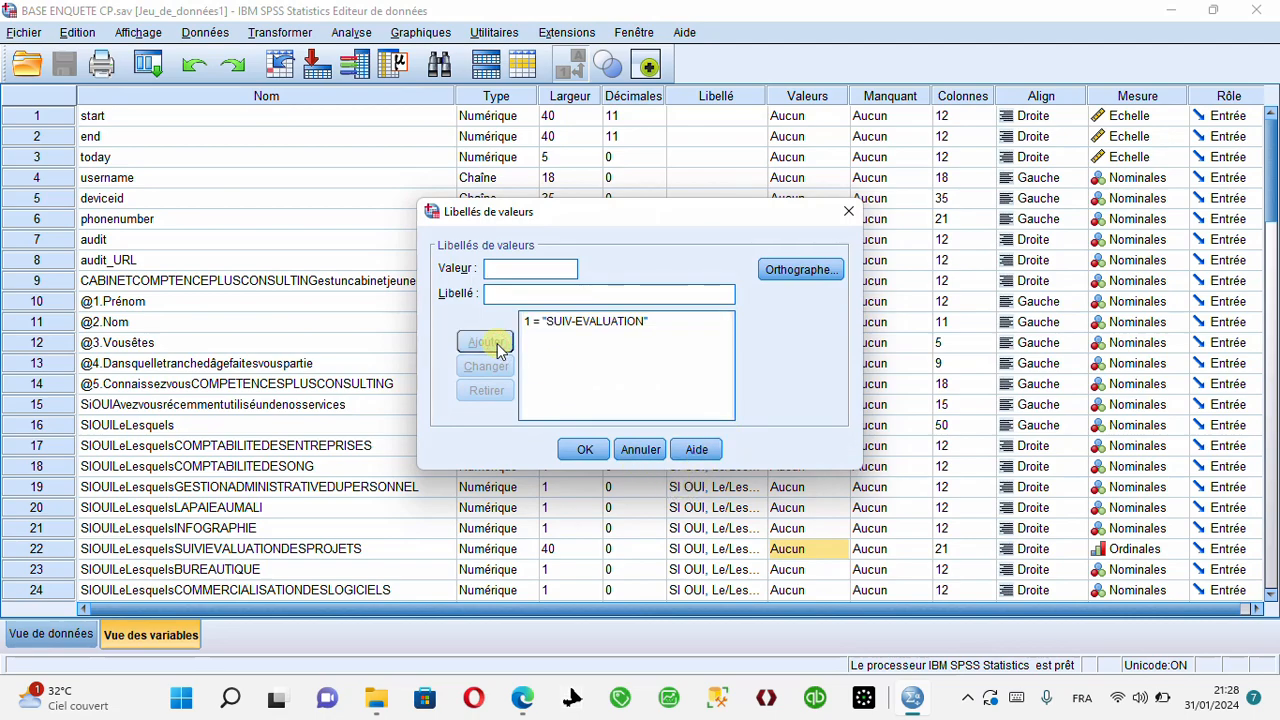
Add the value label "NON" for code 0 of SIOUILeLesquelsSUIVIEVALUATIONDESPROJETS and apply the labels
{"action": "type", "text": "0"}
{"action": "key", "text": "Tab"}
{"action": "type", "text": "NON"}
{"action": "left_click", "coordinate": [498, 346]}
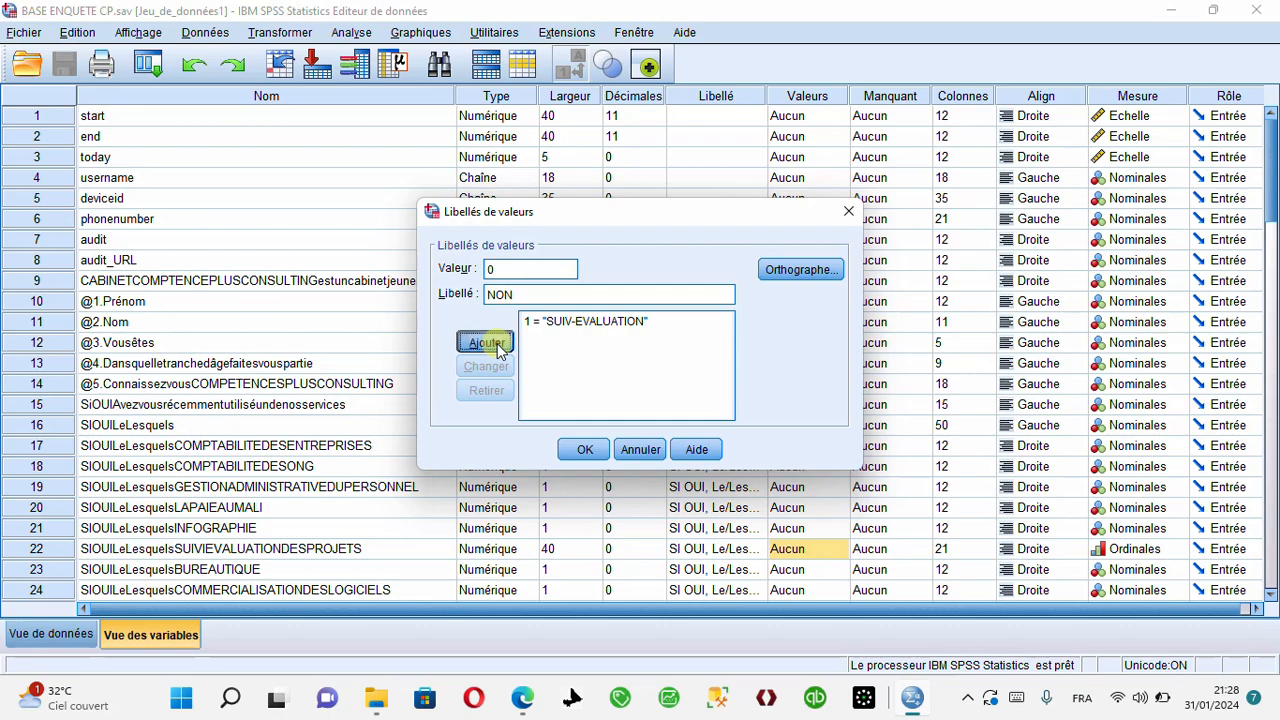
{"action": "left_click", "coordinate": [579, 455]}
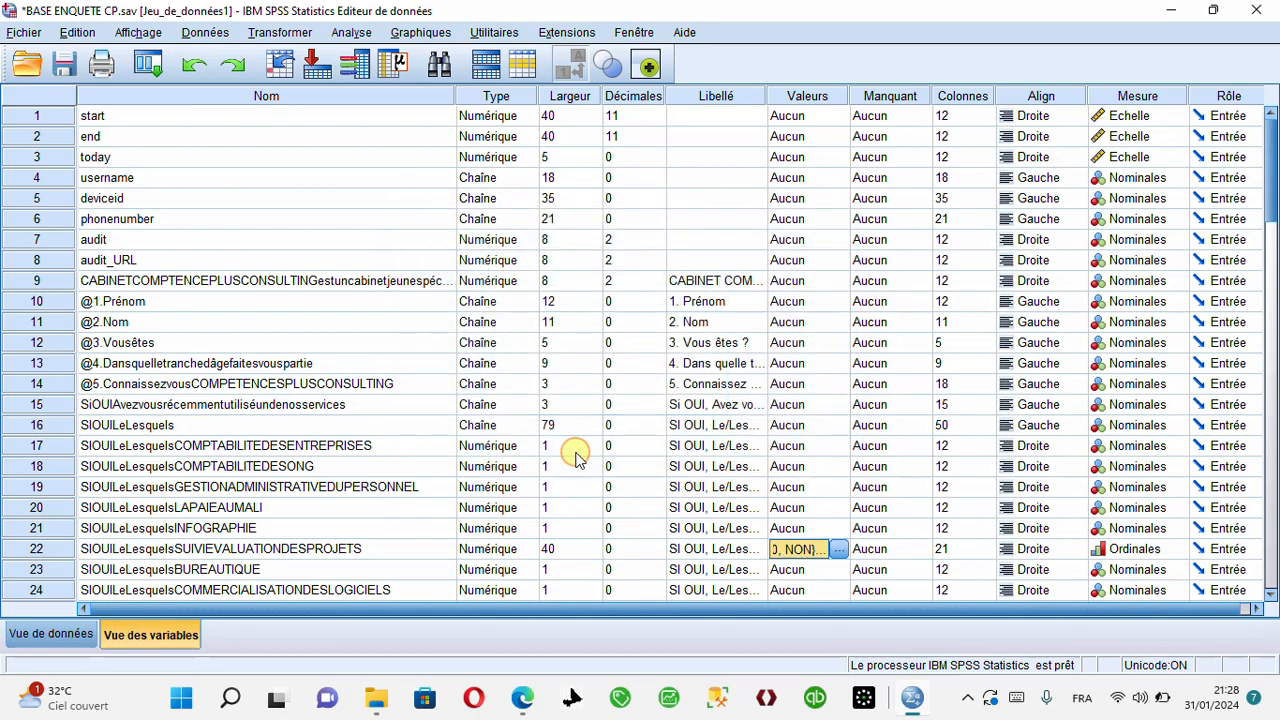
Check the SIOUILeLesquelsSUIVIEVALUATIONDESPROJETS column in the data with its value labels hidden and shown again
{"action": "left_click", "coordinate": [68, 640]}
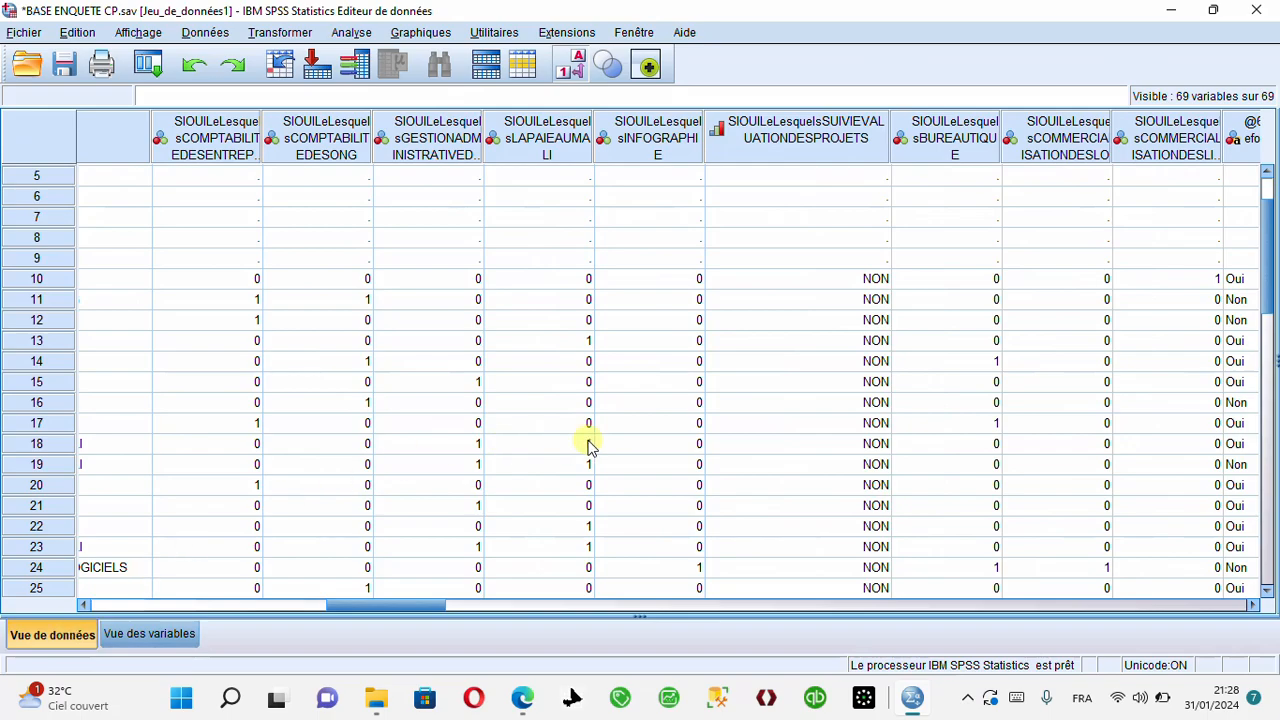
{"action": "left_click", "coordinate": [575, 76]}
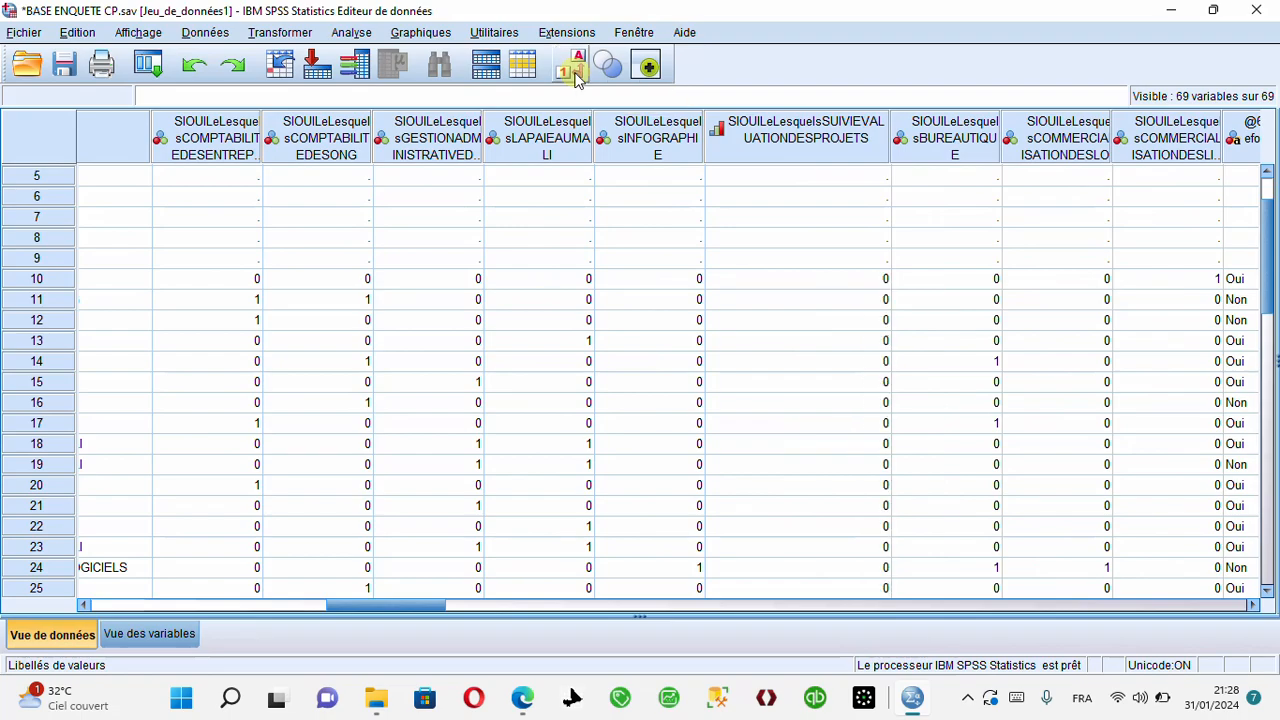
{"action": "left_click", "coordinate": [575, 76]}
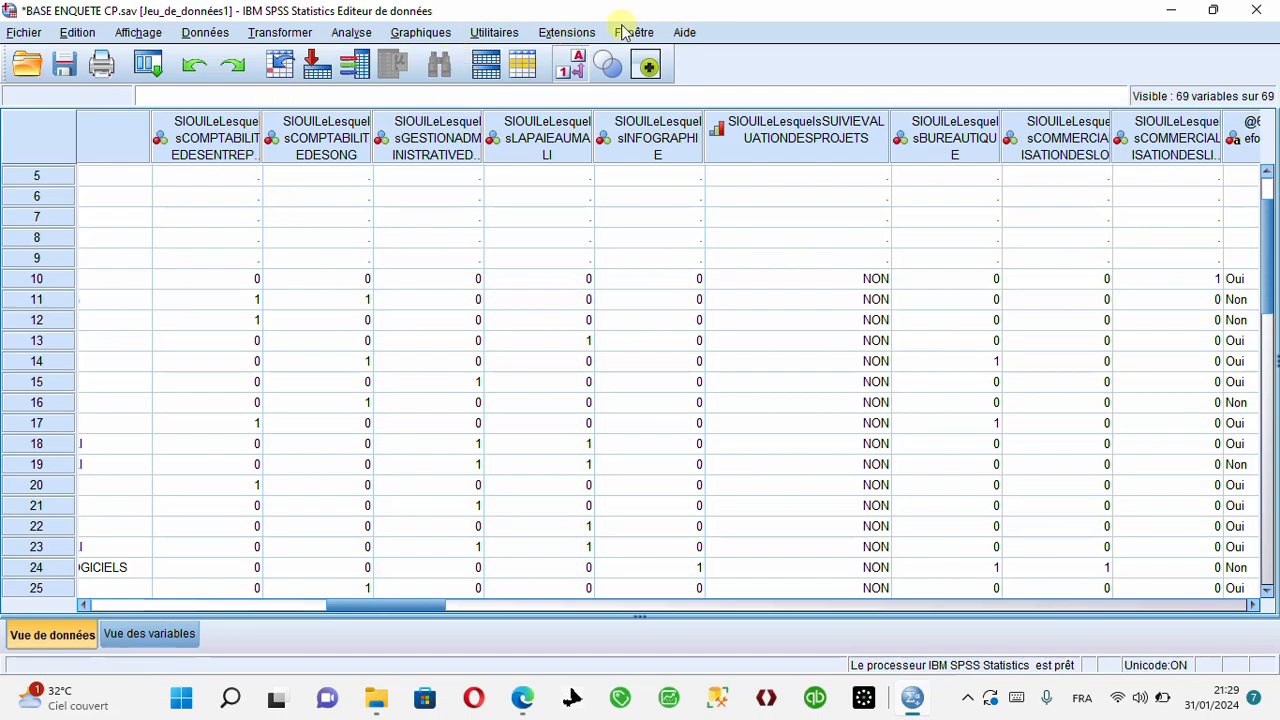
Widen the @8 rating column in the data so that its full variable name fits the header on two lines
{"action": "left_click_drag", "start_coordinate": [344, 608], "coordinate": [540, 625]}
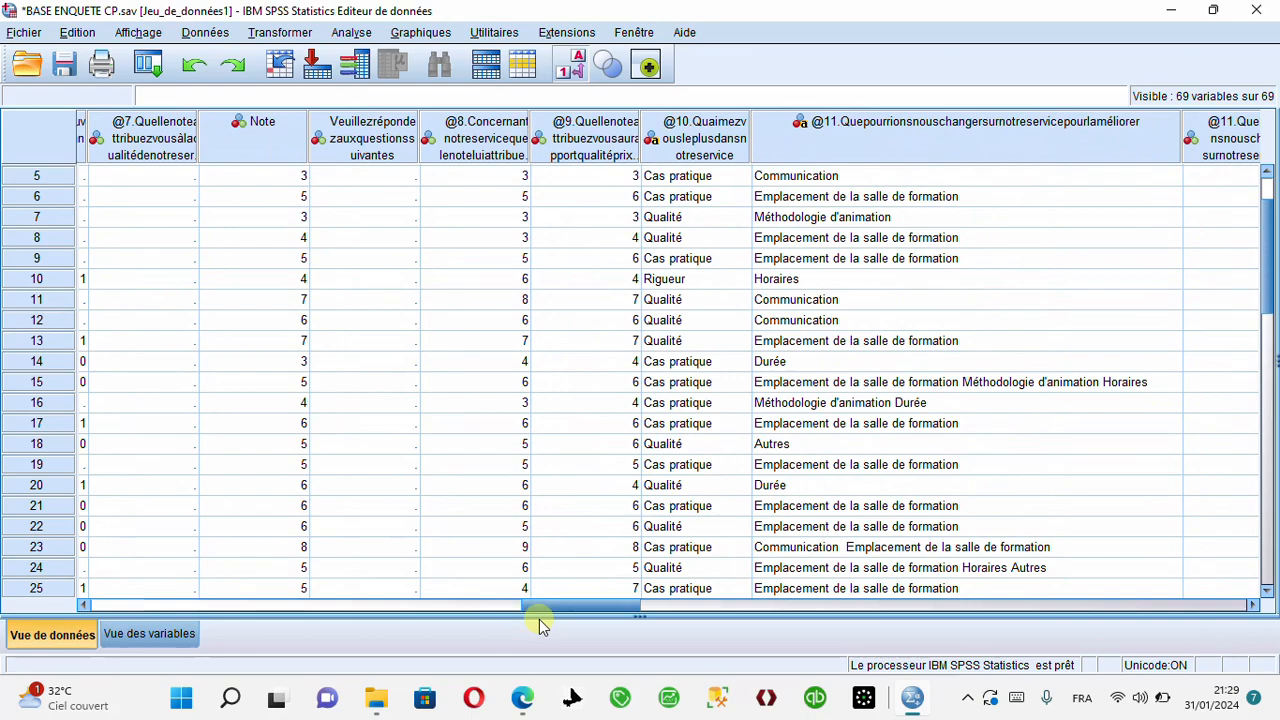
{"action": "left_click", "coordinate": [520, 195]}
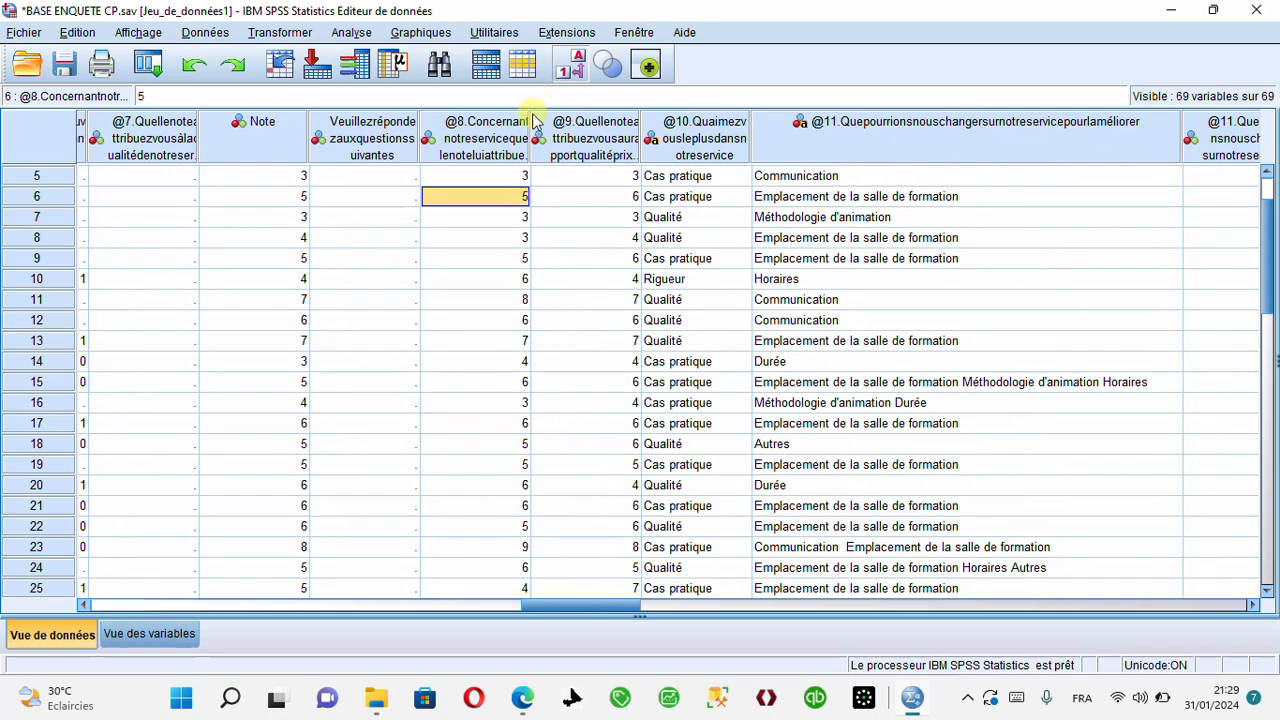
{"action": "left_click_drag", "start_coordinate": [529, 130], "coordinate": [622, 125]}
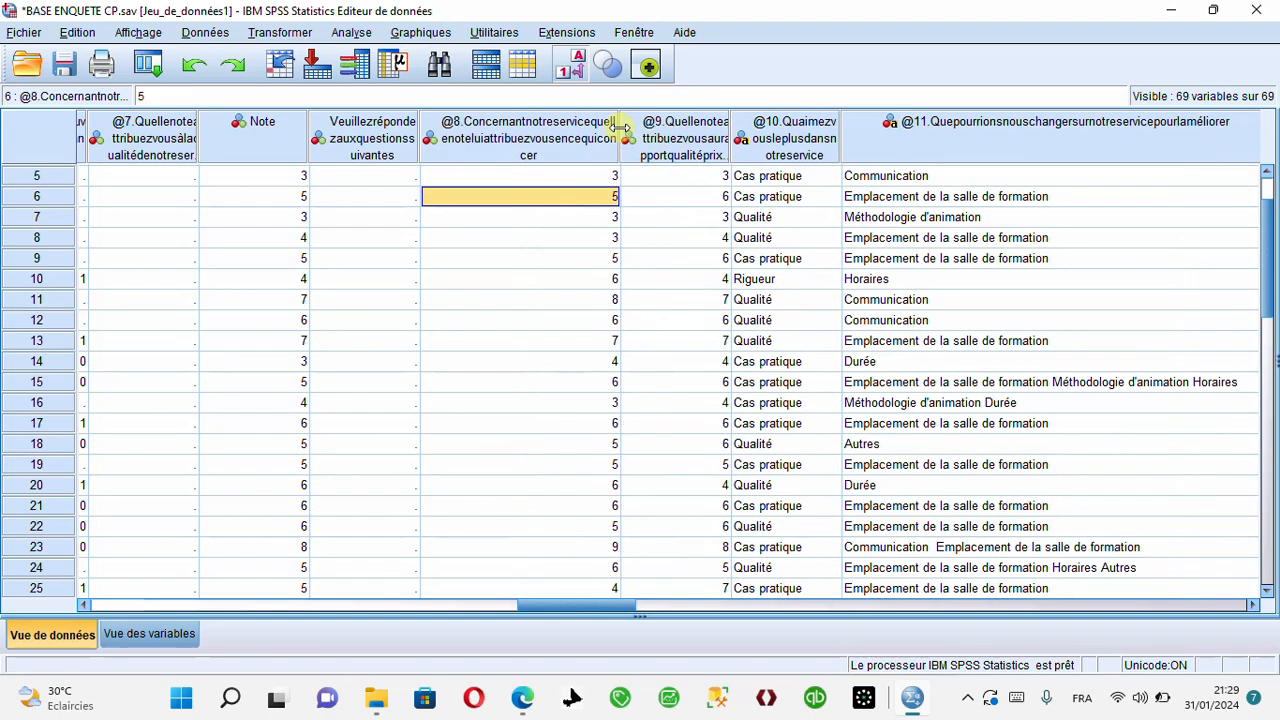
{"action": "left_click_drag", "start_coordinate": [620, 127], "coordinate": [615, 127]}
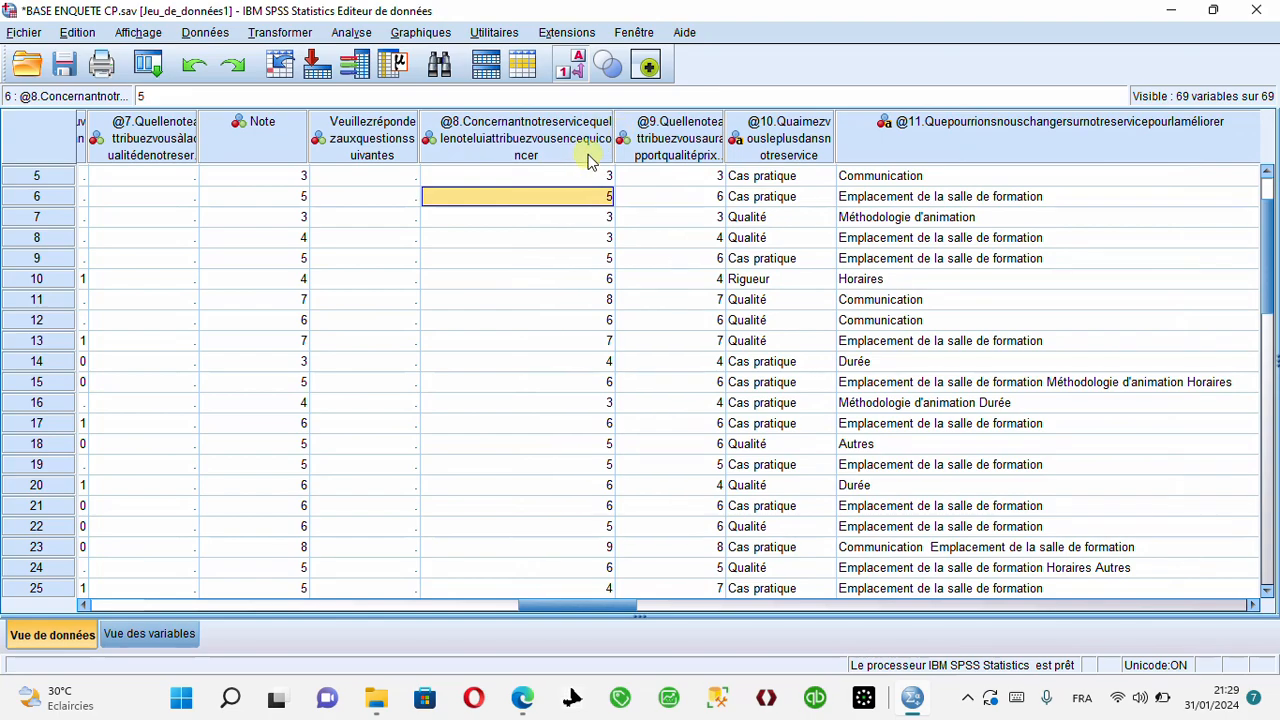
{"action": "left_click_drag", "start_coordinate": [614, 121], "coordinate": [673, 127]}
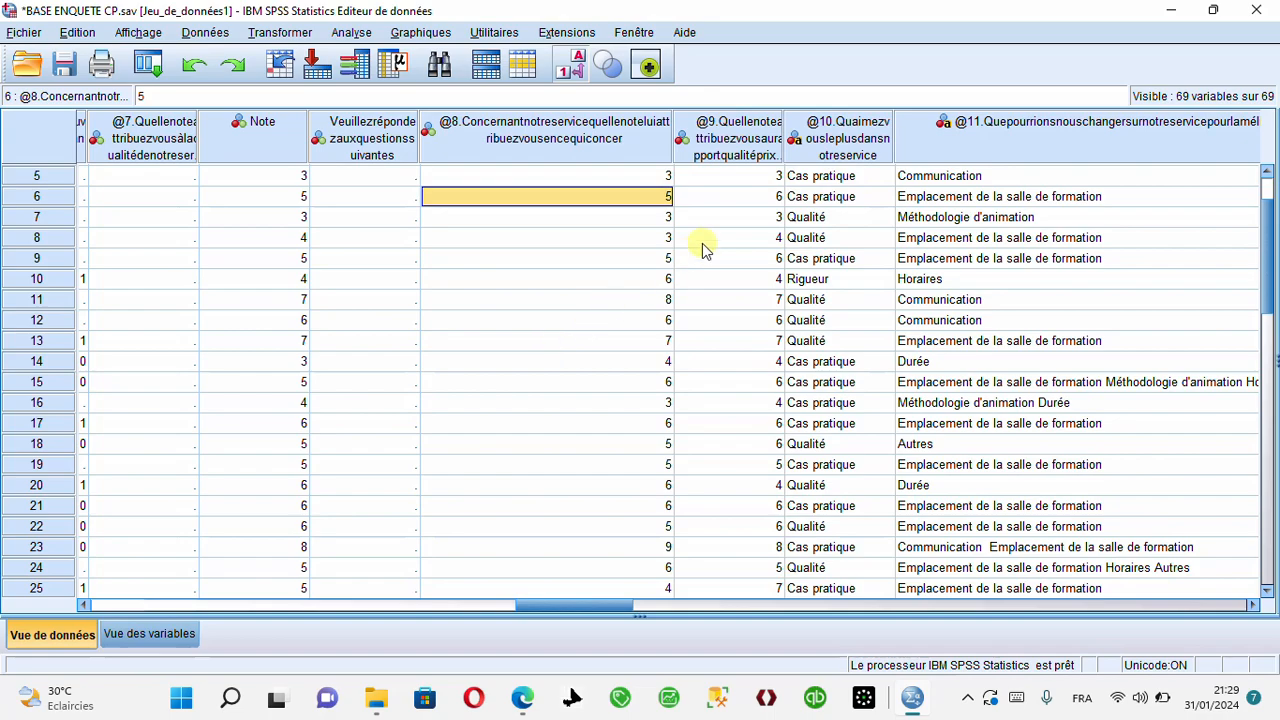
Check the case 6 ratings in the @9 and Note columns and look over the Note scores from the first cases
{"action": "left_click", "coordinate": [745, 196]}
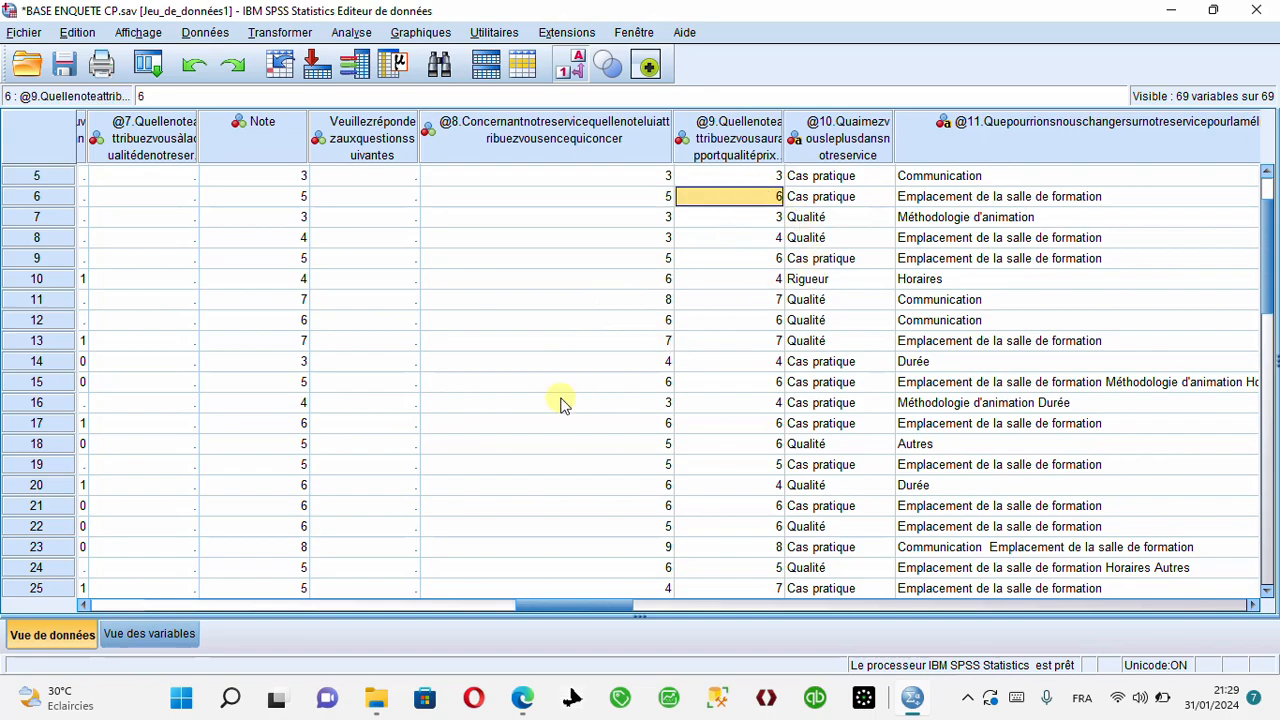
{"action": "left_click", "coordinate": [292, 197]}
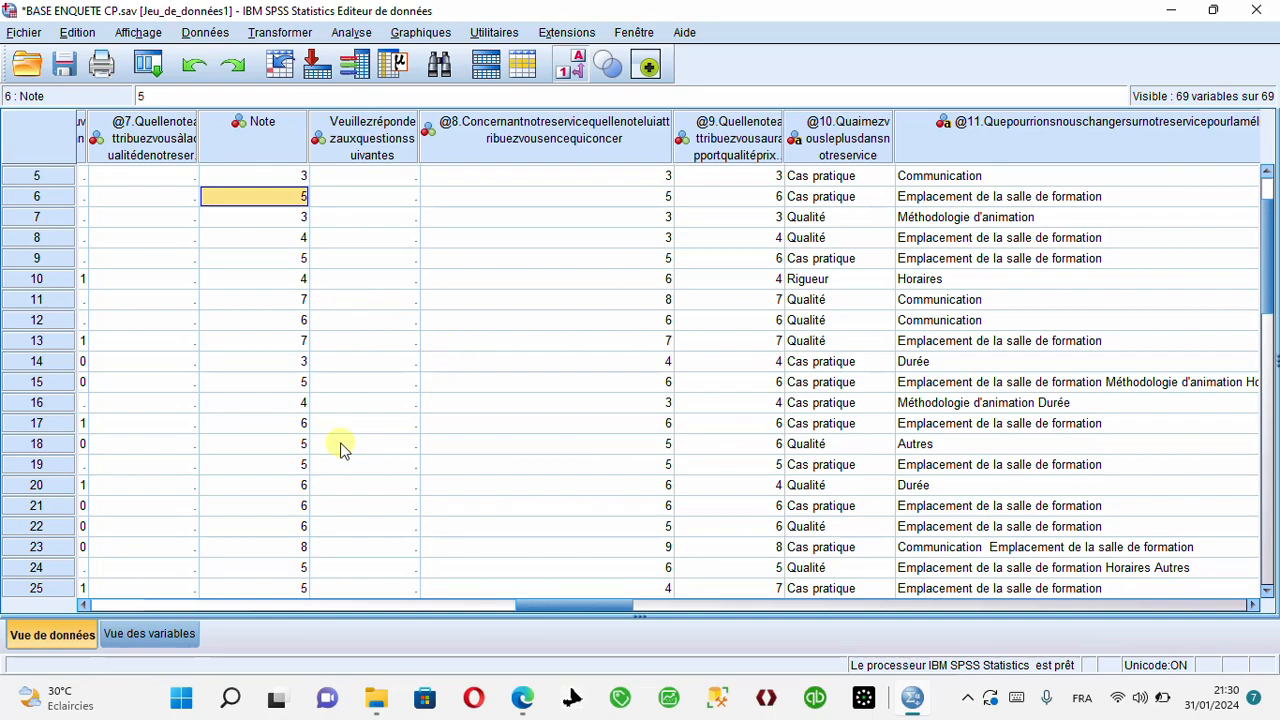
{"action": "mouse_move", "coordinate": [1266, 260]}
{"action": "left_mouse_down"}
{"action": "mouse_move", "coordinate": [1266, 423]}
{"action": "mouse_move", "coordinate": [1247, 255]}
{"action": "left_mouse_up"}
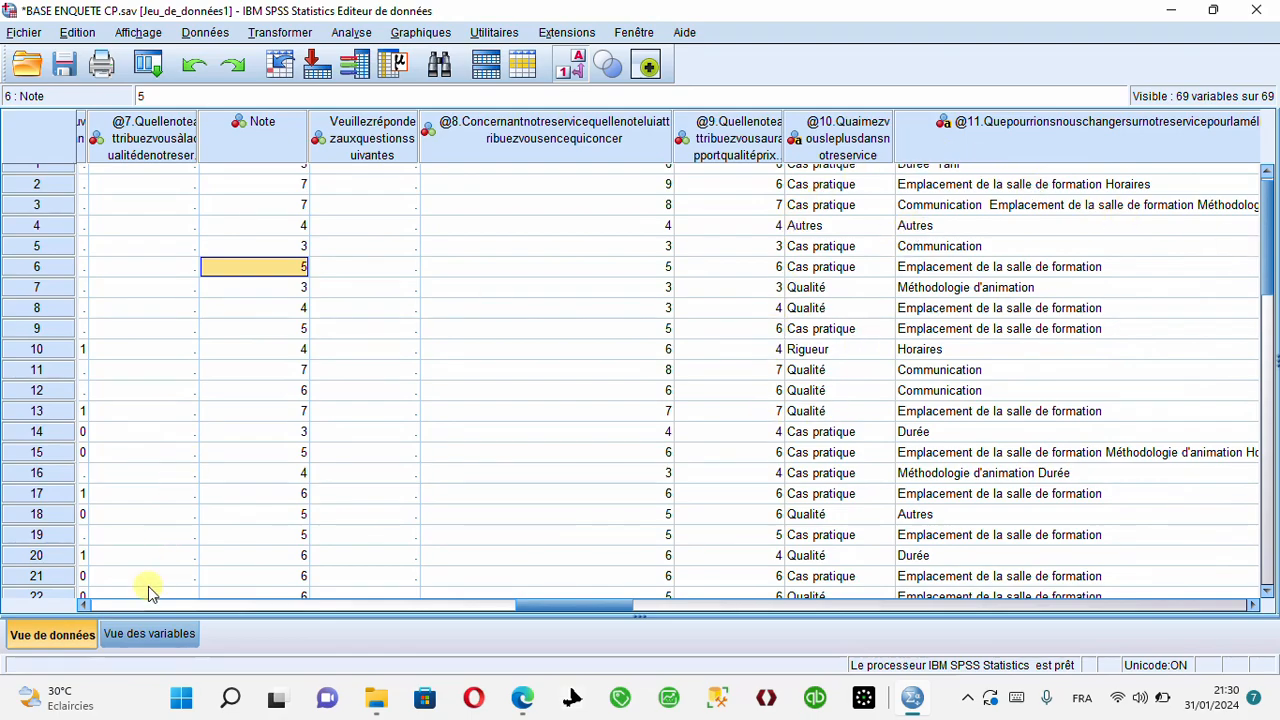
Open the value labels of the Note variable in the variable definitions and add "[0 à 3]" for value 1
{"action": "left_click", "coordinate": [152, 633]}
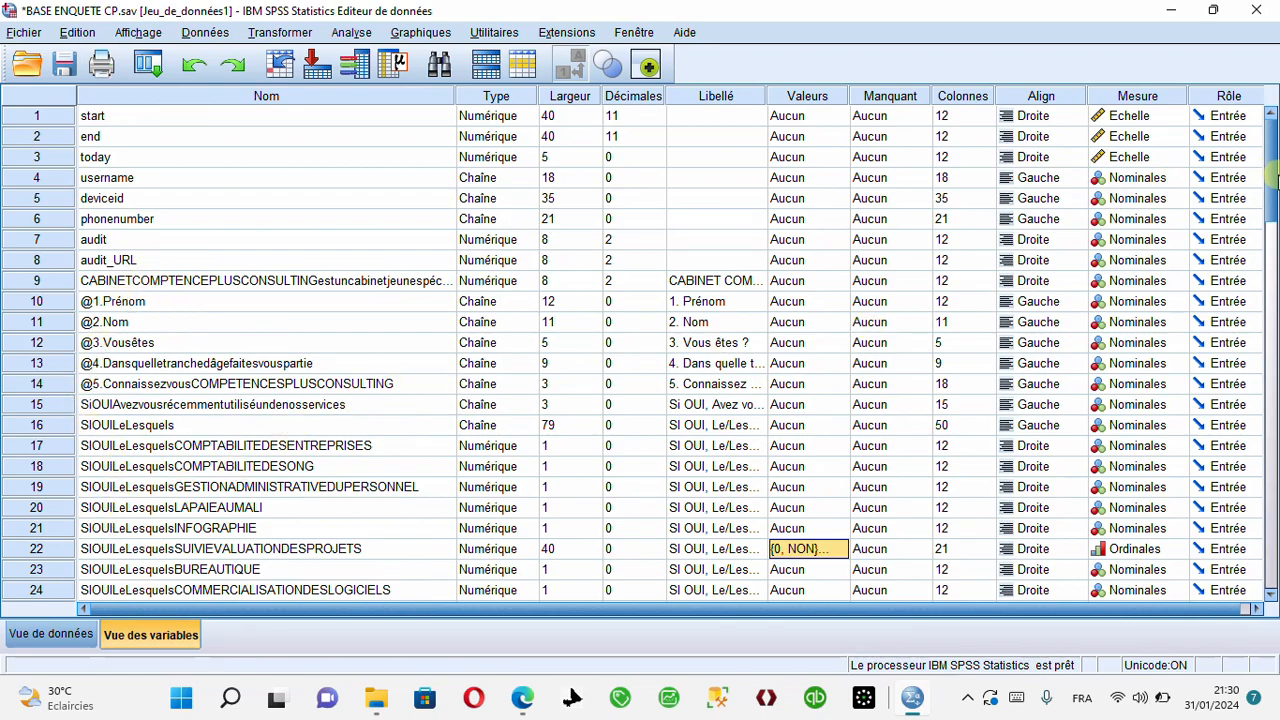
{"action": "left_click", "coordinate": [1274, 180]}
{"action": "left_click_drag", "start_coordinate": [1273, 207], "coordinate": [1274, 250]}
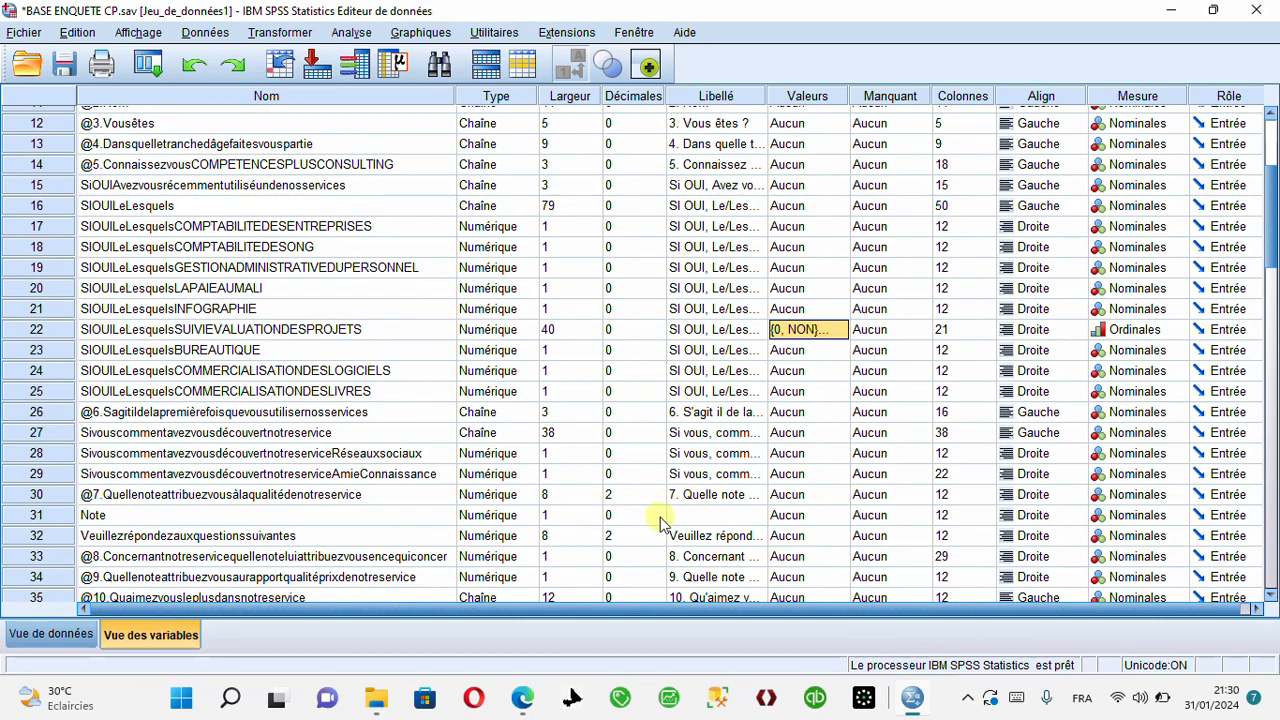
{"action": "left_click", "coordinate": [806, 499]}
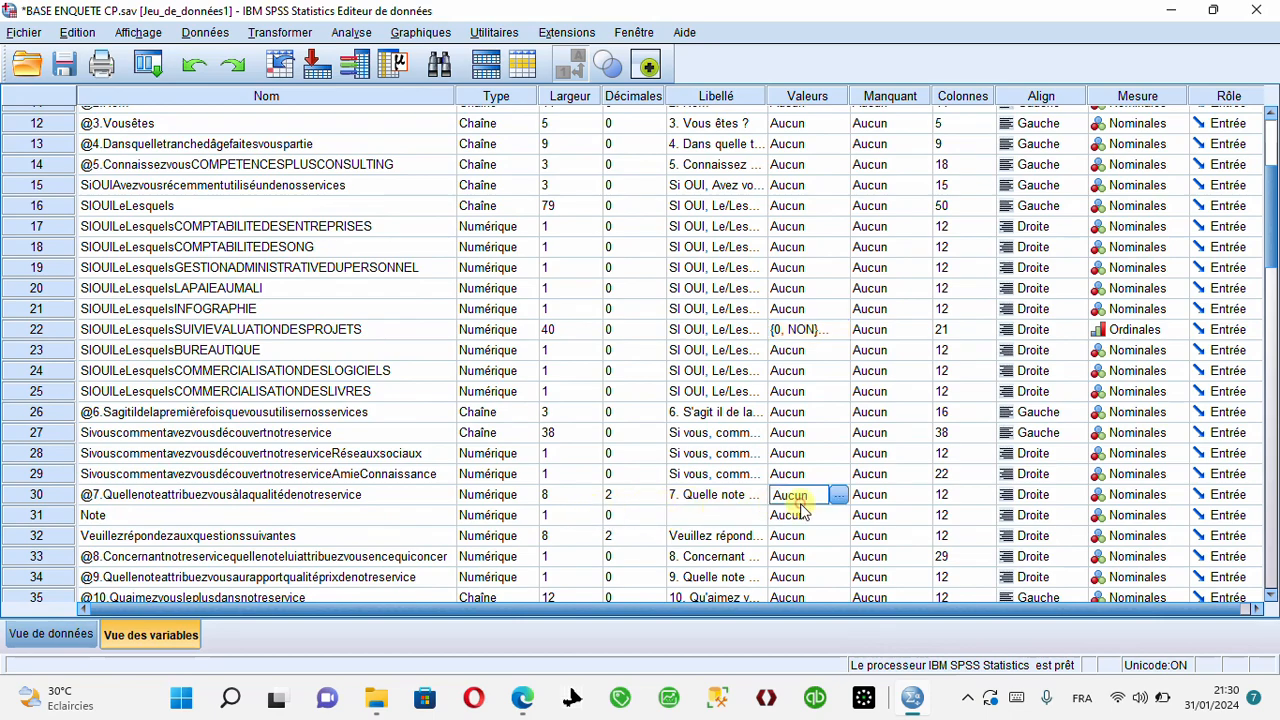
{"action": "left_click", "coordinate": [815, 518]}
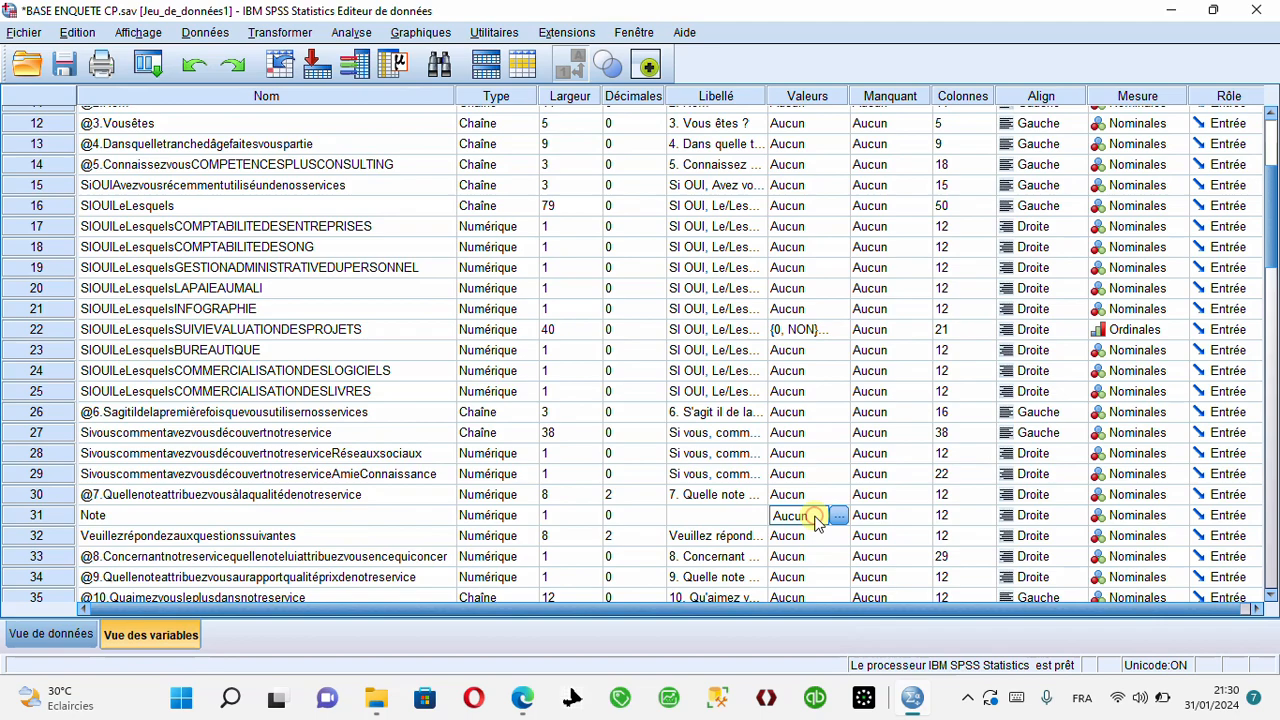
{"action": "left_click", "coordinate": [836, 515]}
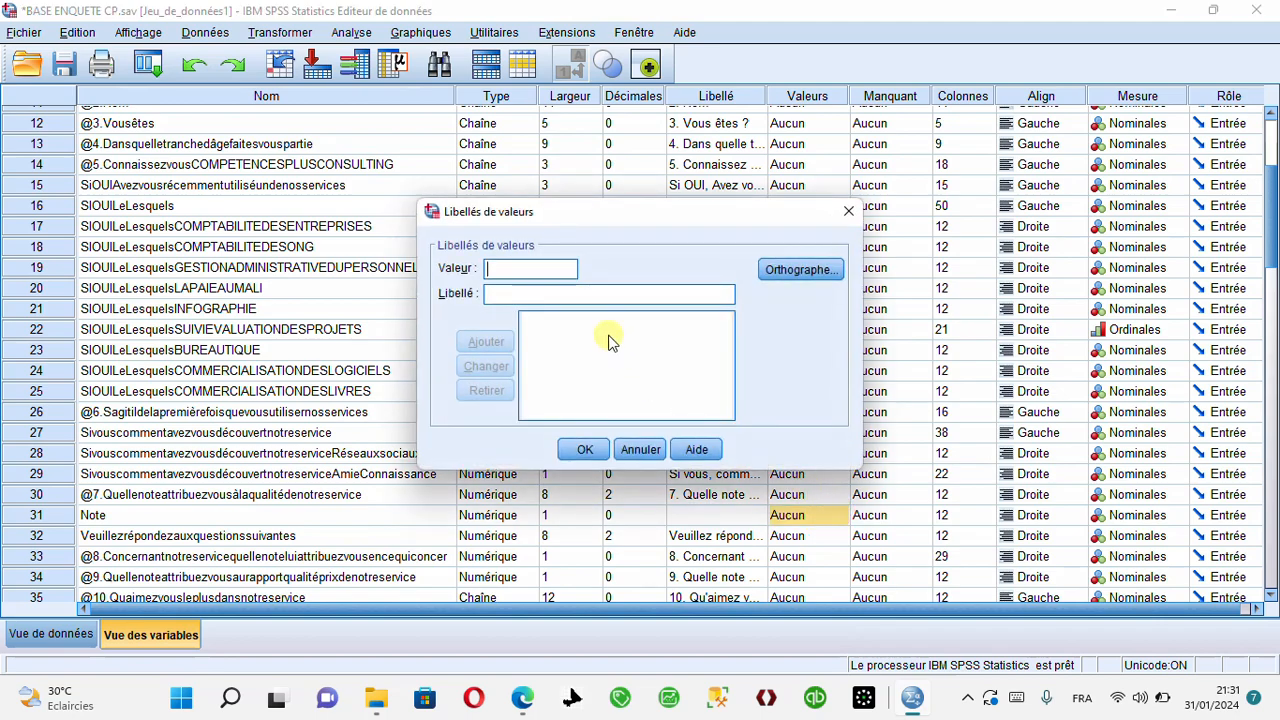
{"action": "type", "text": "1"}
{"action": "key", "text": "Tab"}
{"action": "type", "text": "I"}
{"action": "type", "text": "0"}
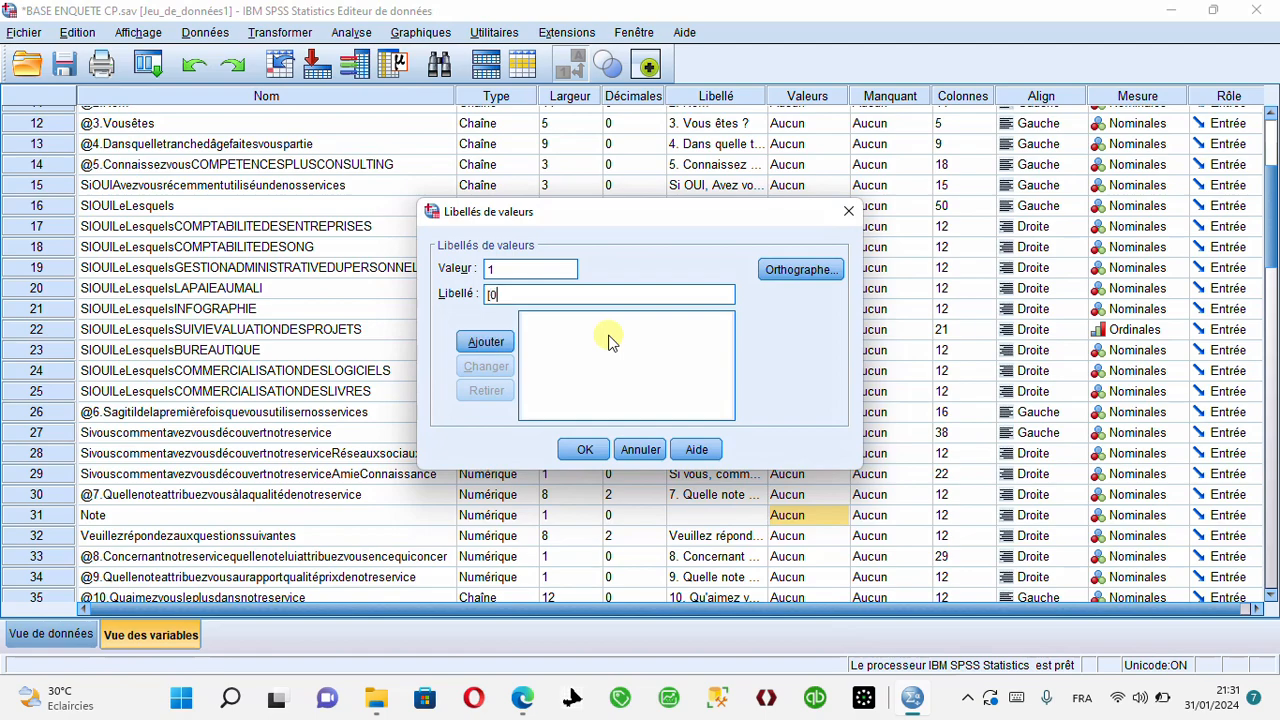
{"action": "type", "text": " à 3]"}
{"action": "left_click", "coordinate": [478, 341]}
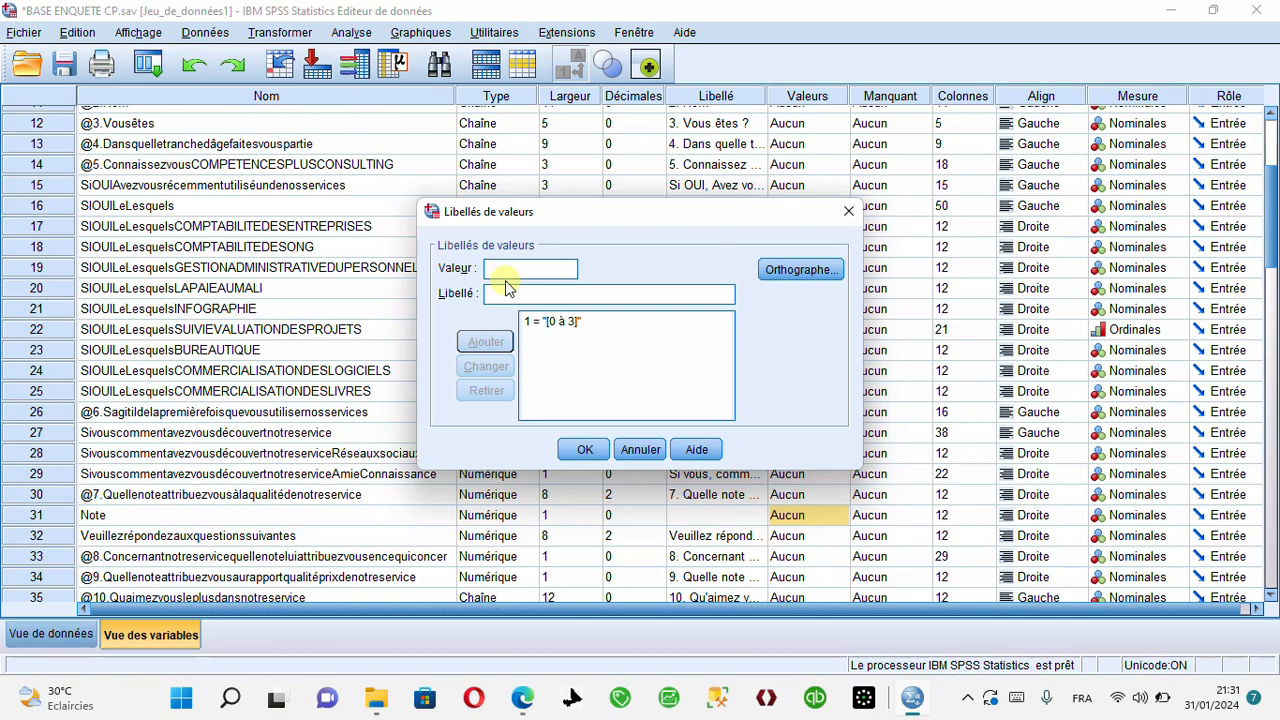
Add the value label "[4 à 5]" for value 2 of the Note variable
{"action": "type", "text": "2"}
{"action": "key", "text": "Tab"}
{"action": "type", "text": "["}
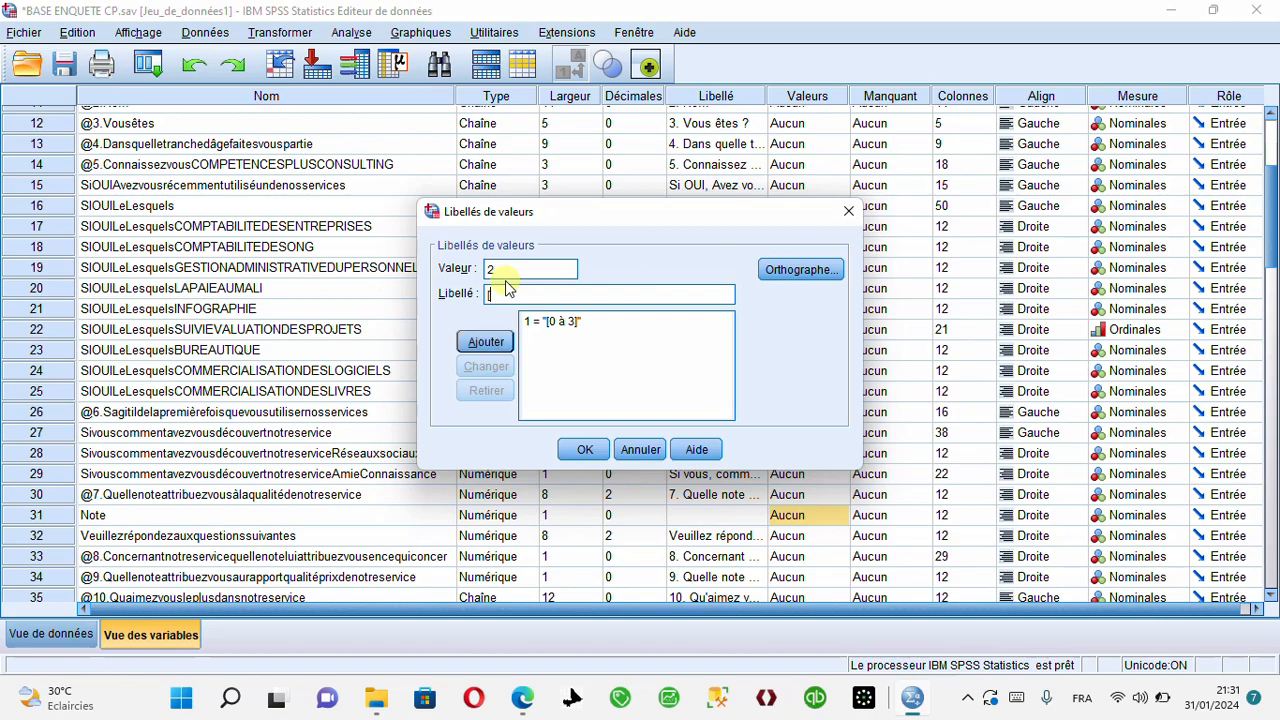
{"action": "type", "text": "4 à 5]"}
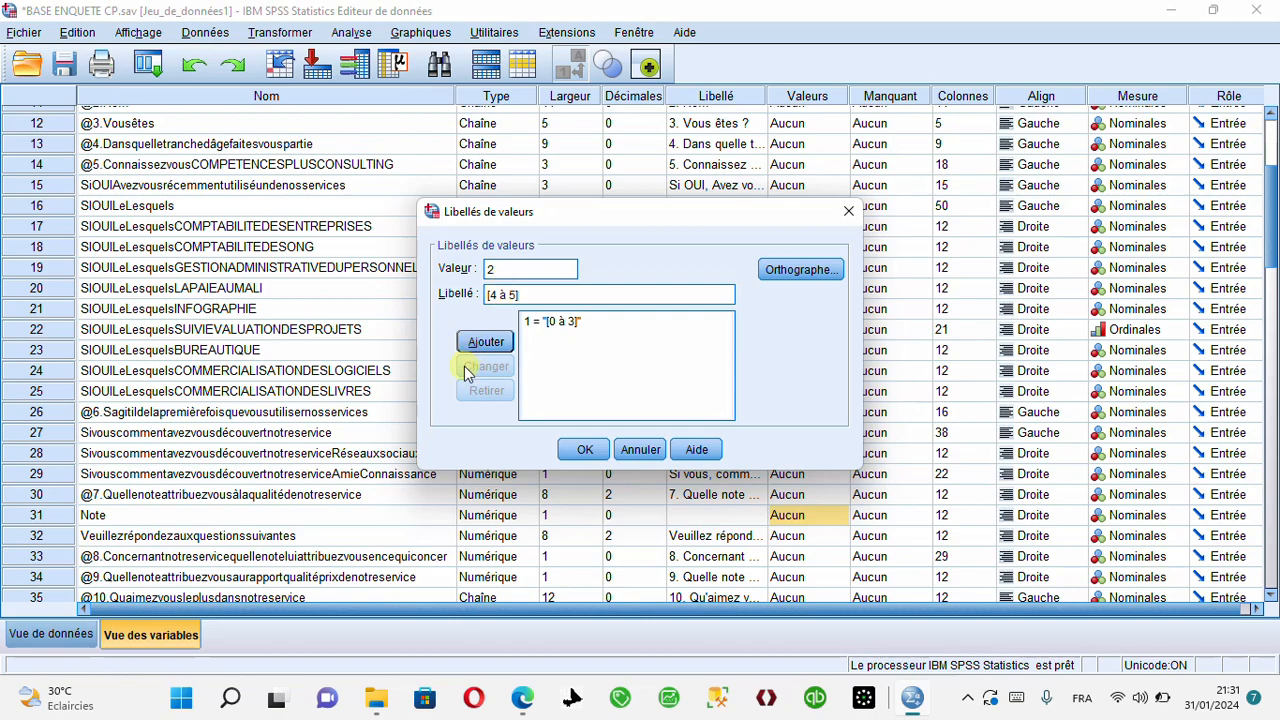
{"action": "left_click", "coordinate": [482, 341]}
Add the value label "[6 à 8]" for value 3 of the Note variable
{"action": "type", "text": "3"}
{"action": "key", "text": "Tab"}
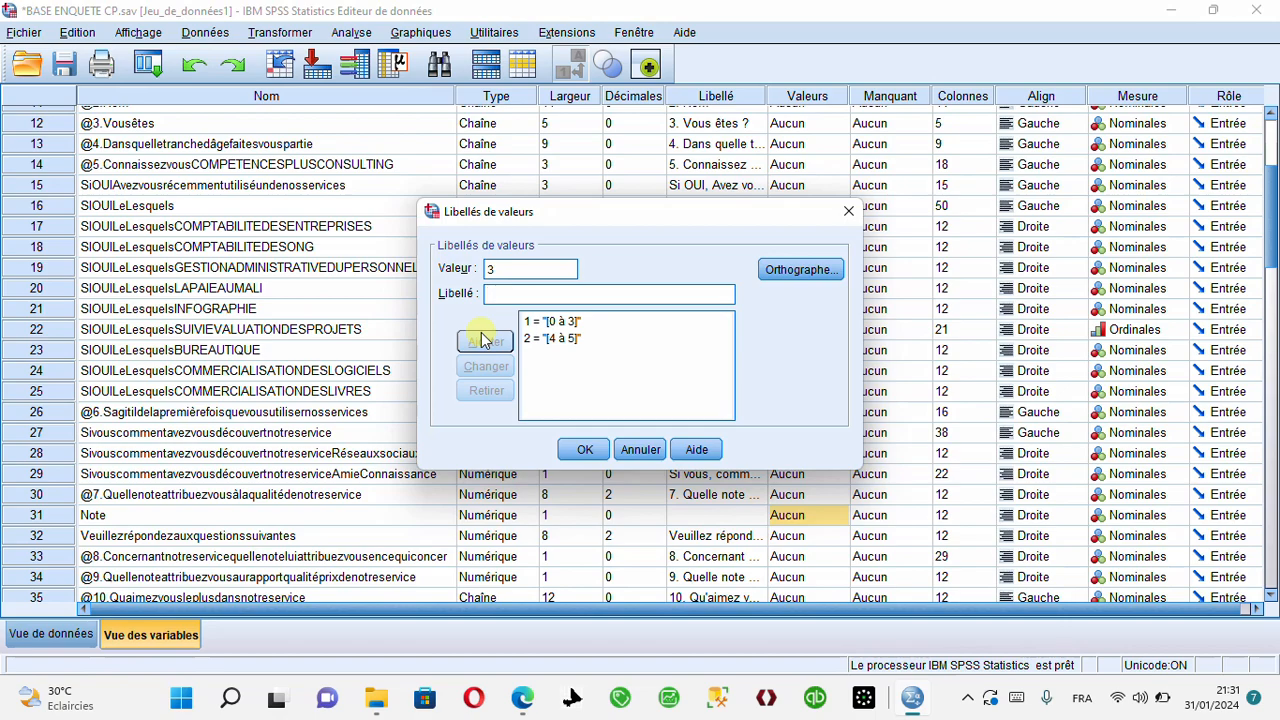
{"action": "type", "text": "[6"}
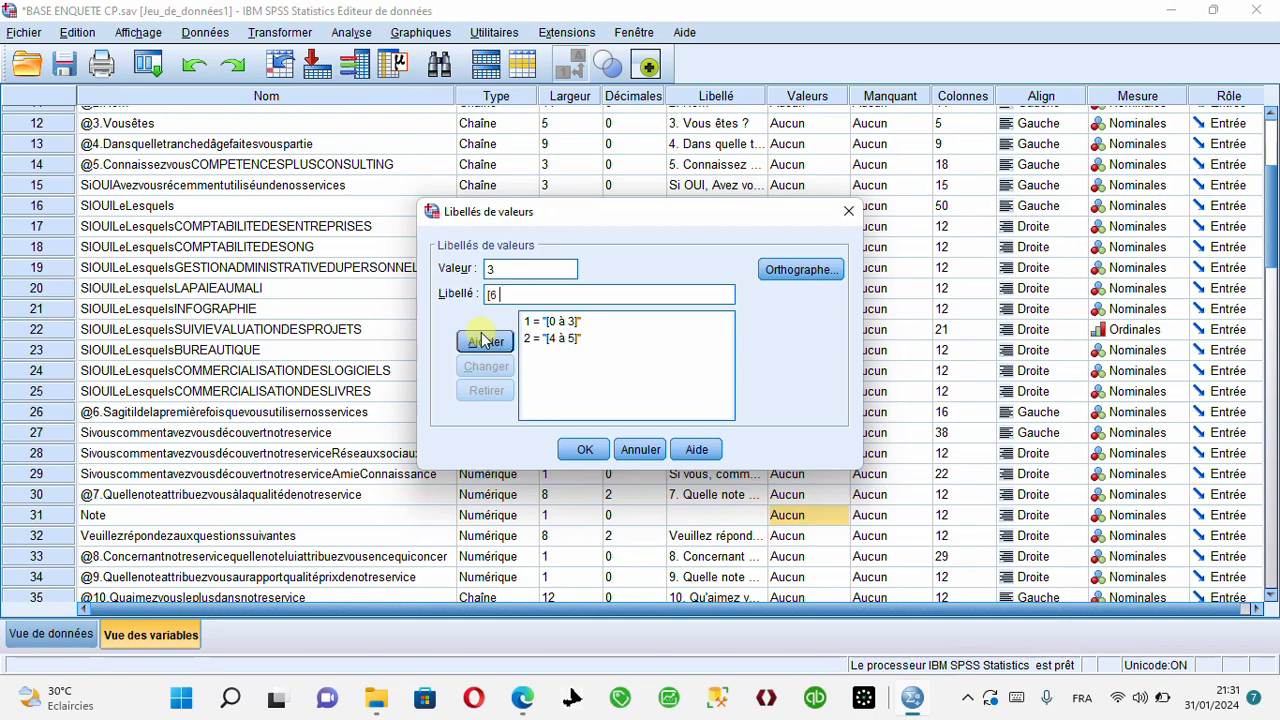
{"action": "type", "text": " à \\"}
{"action": "key", "text": "BackSpace"}
{"action": "type", "text": "8]"}
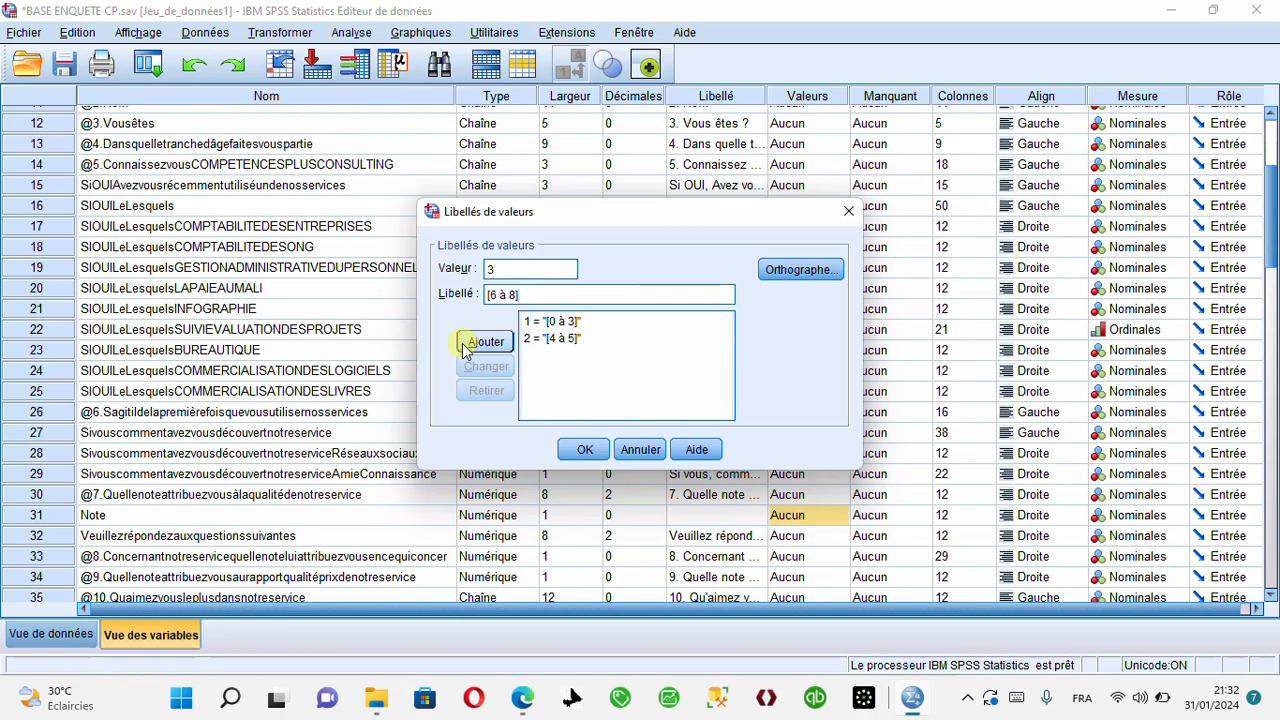
{"action": "left_click", "coordinate": [474, 345]}
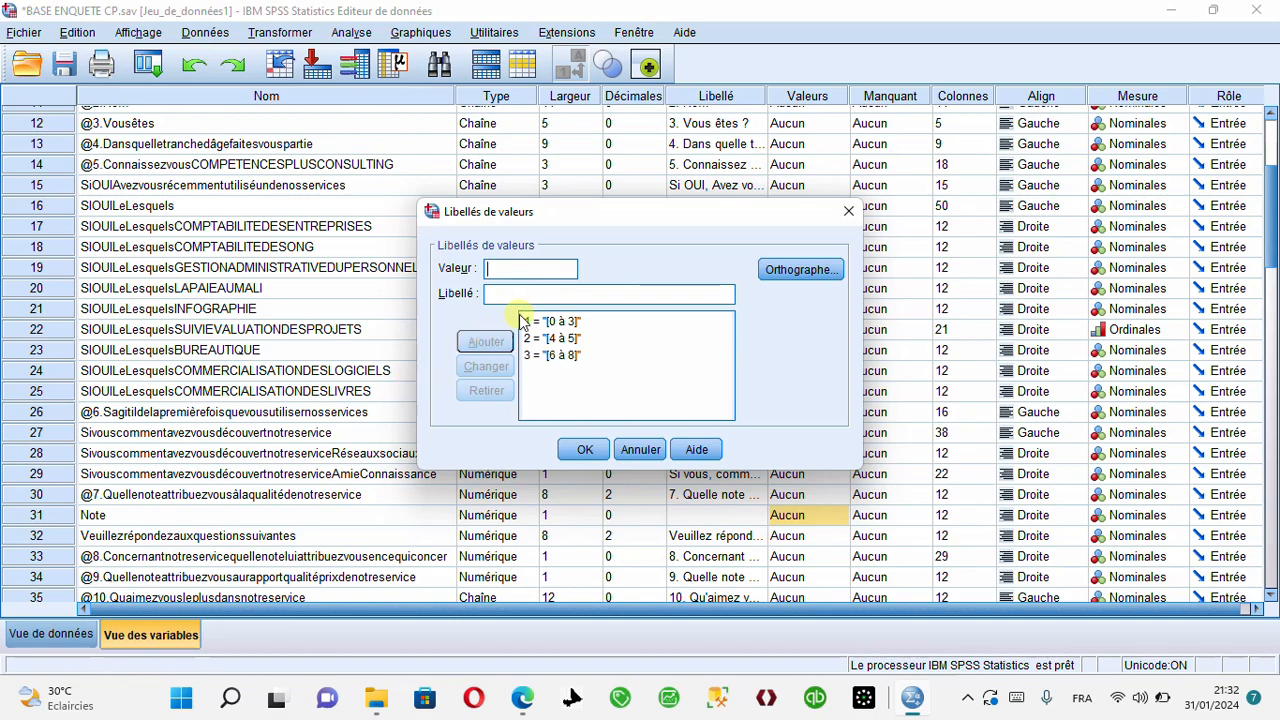
Add the value label "[9 à 10]" for value 4 of the Note variable
{"action": "type", "text": "4"}
{"action": "key", "text": "Tab"}
{"action": "type", "text": "["}
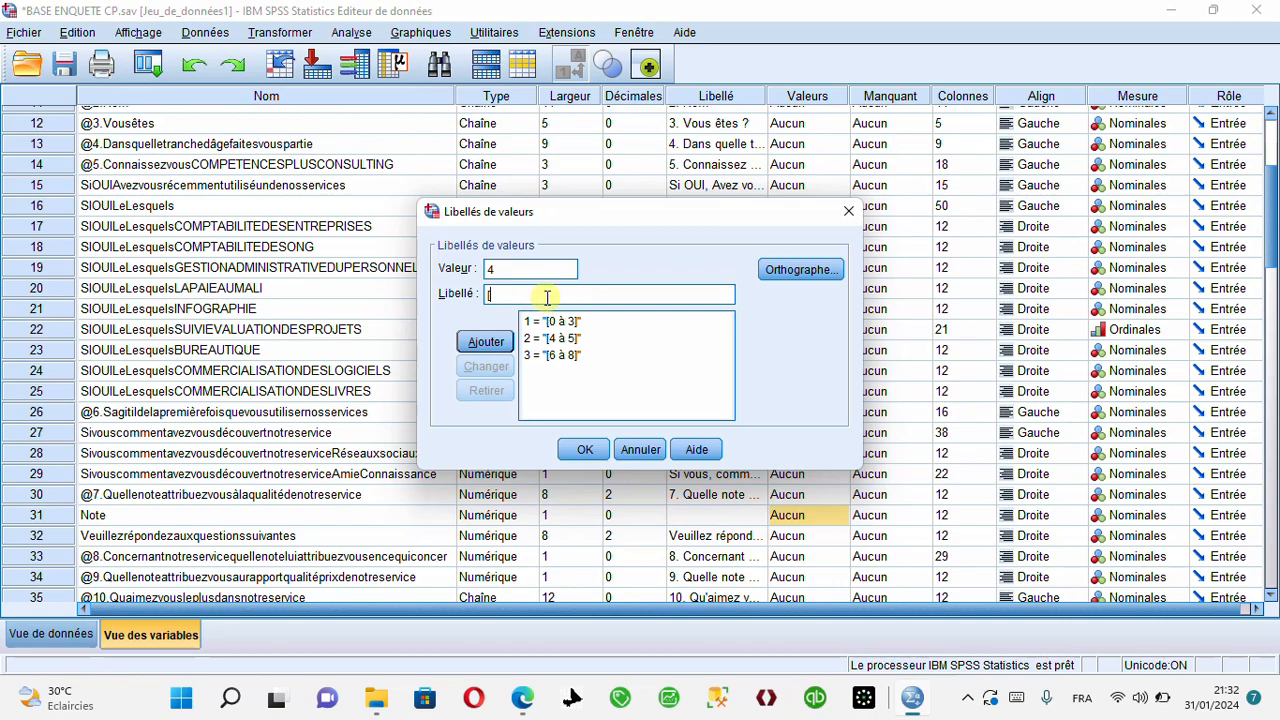
{"action": "type", "text": "9 à 10]"}
{"action": "left_click", "coordinate": [490, 343]}
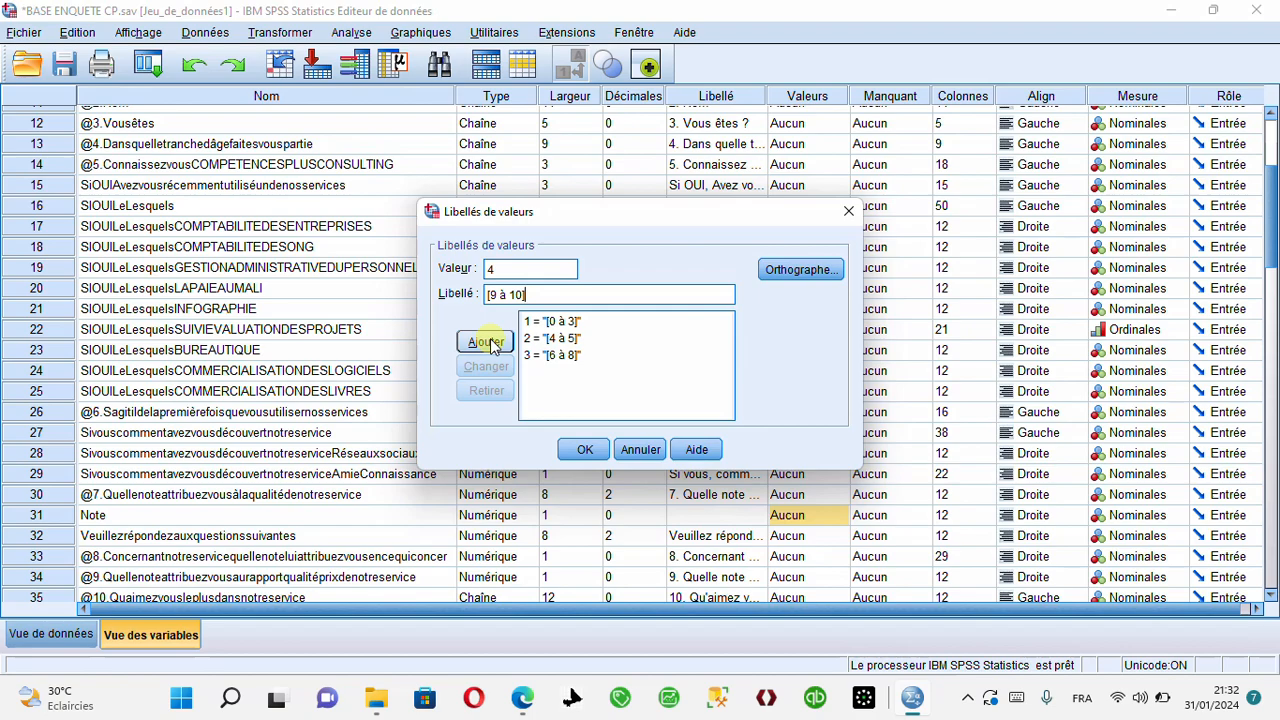
{"action": "left_click", "coordinate": [487, 343]}
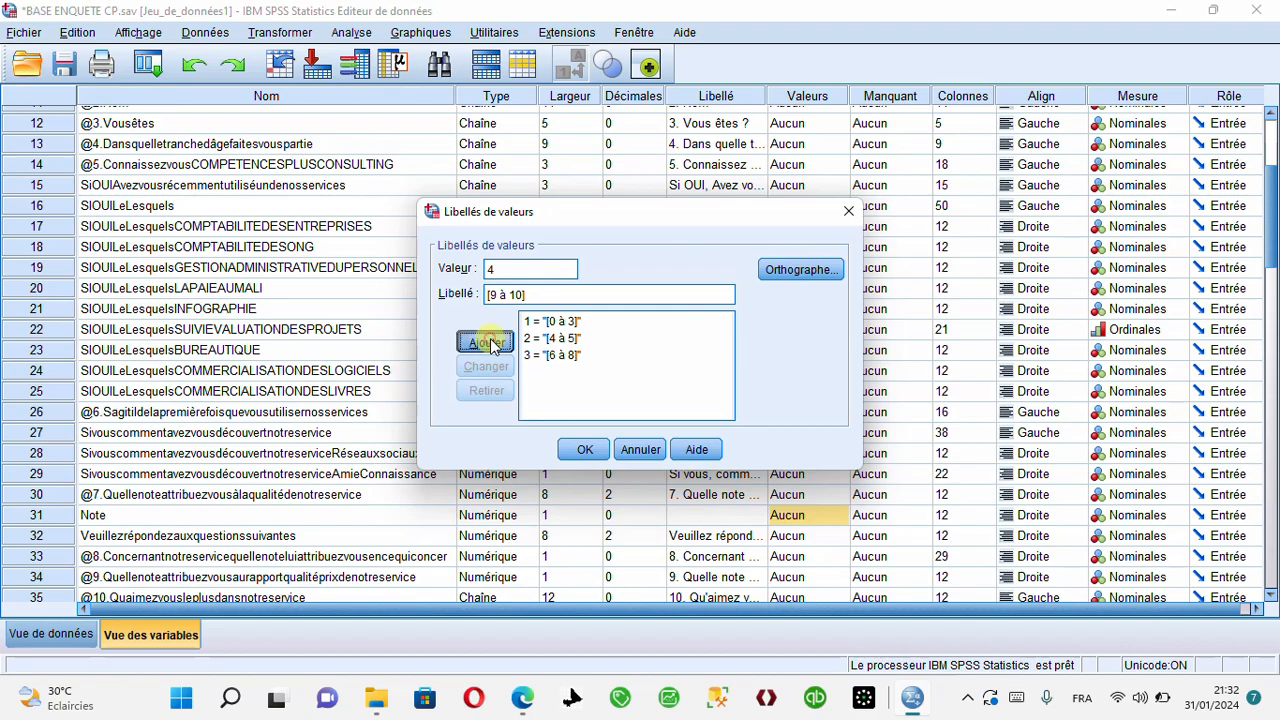
Apply the value labels of the Note variable, and toggle label display in the data view to compare labels with raw values
{"action": "left_click", "coordinate": [584, 449]}
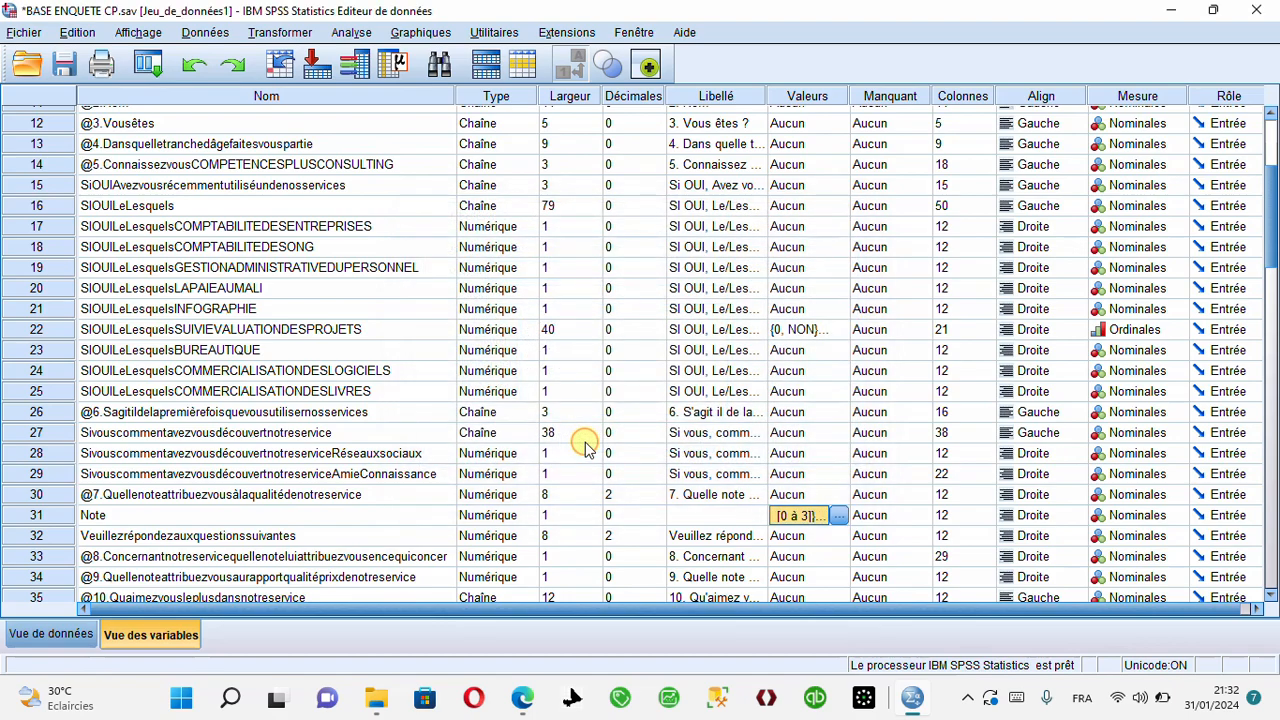
{"action": "left_click", "coordinate": [76, 635]}
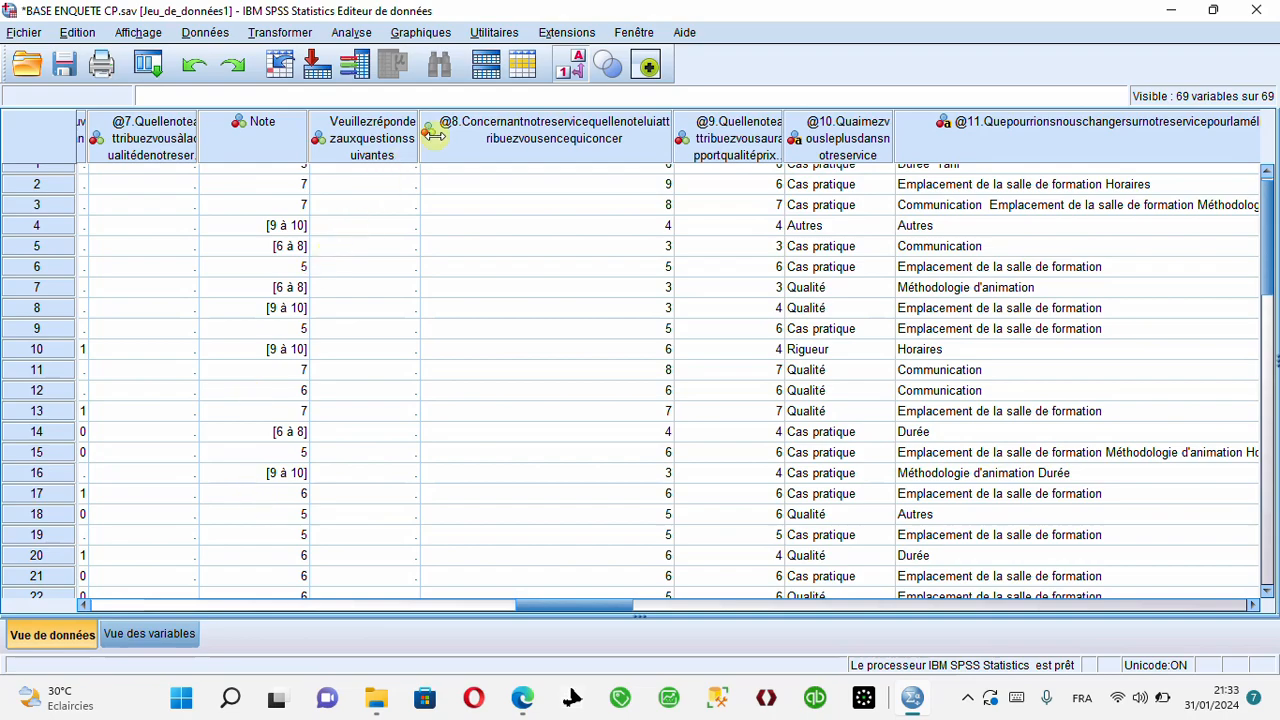
{"action": "left_click", "coordinate": [570, 74]}
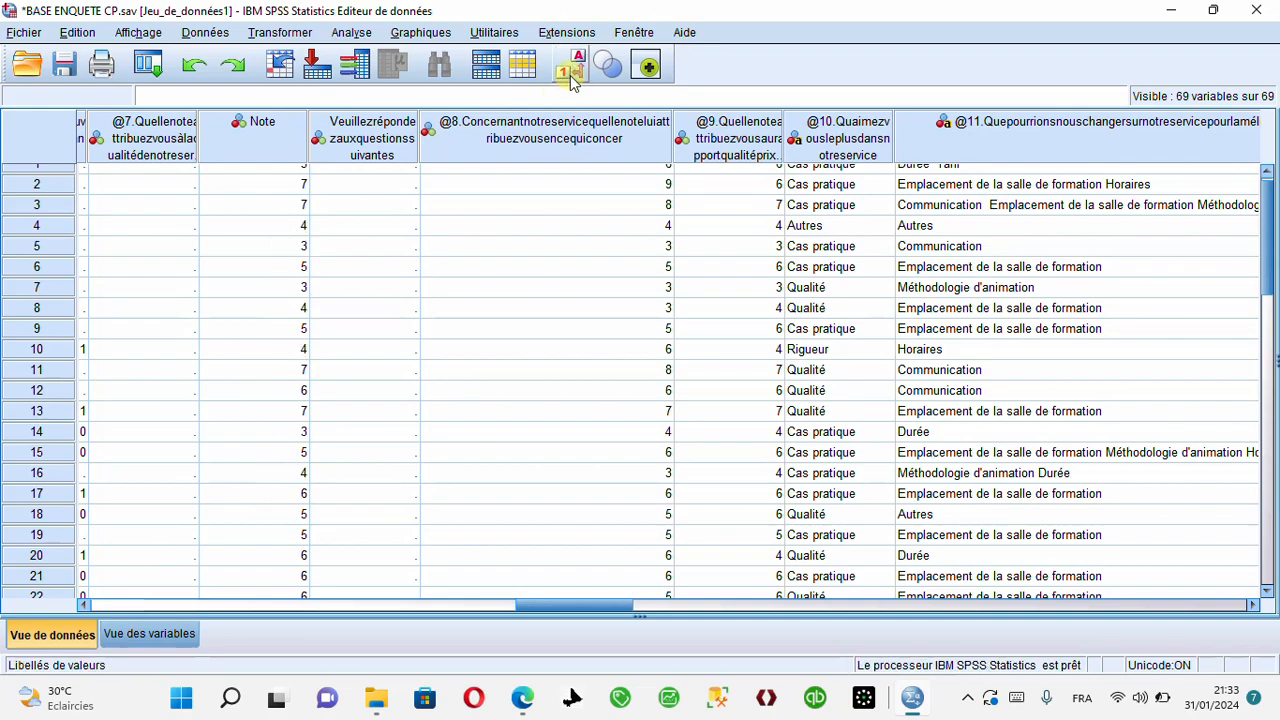
{"action": "left_click", "coordinate": [570, 74]}
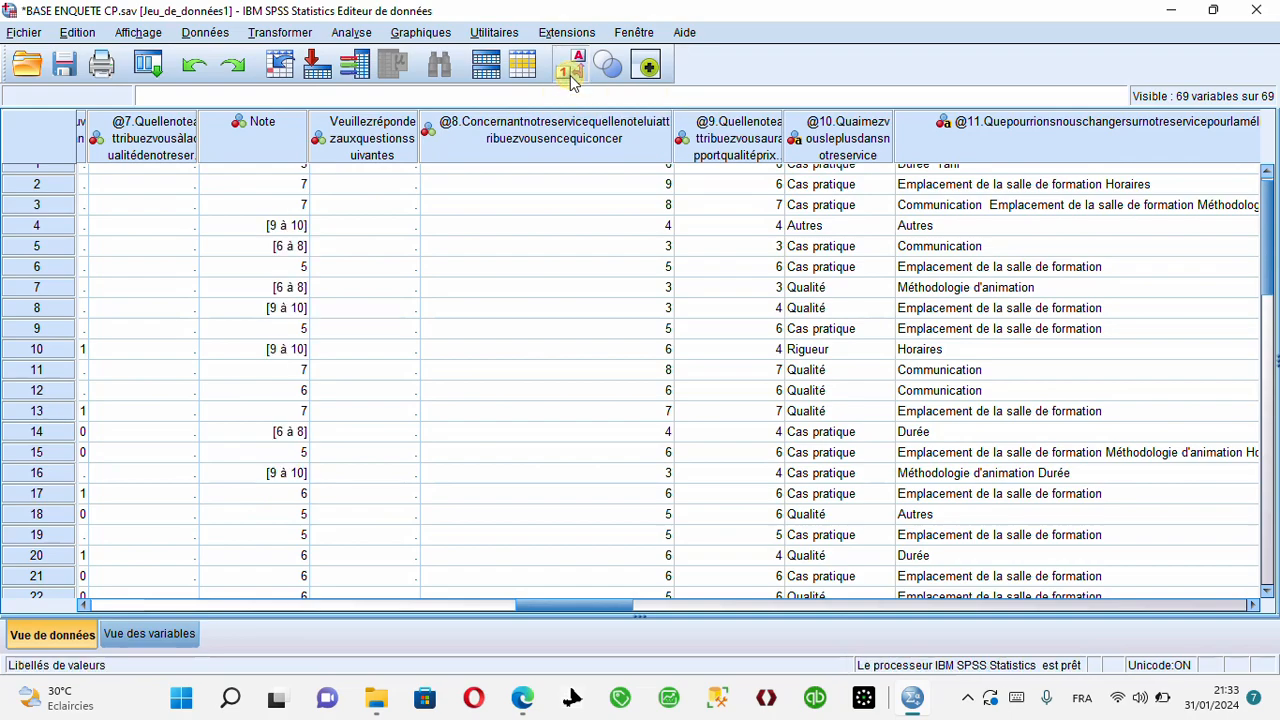
{"action": "left_click", "coordinate": [570, 74]}
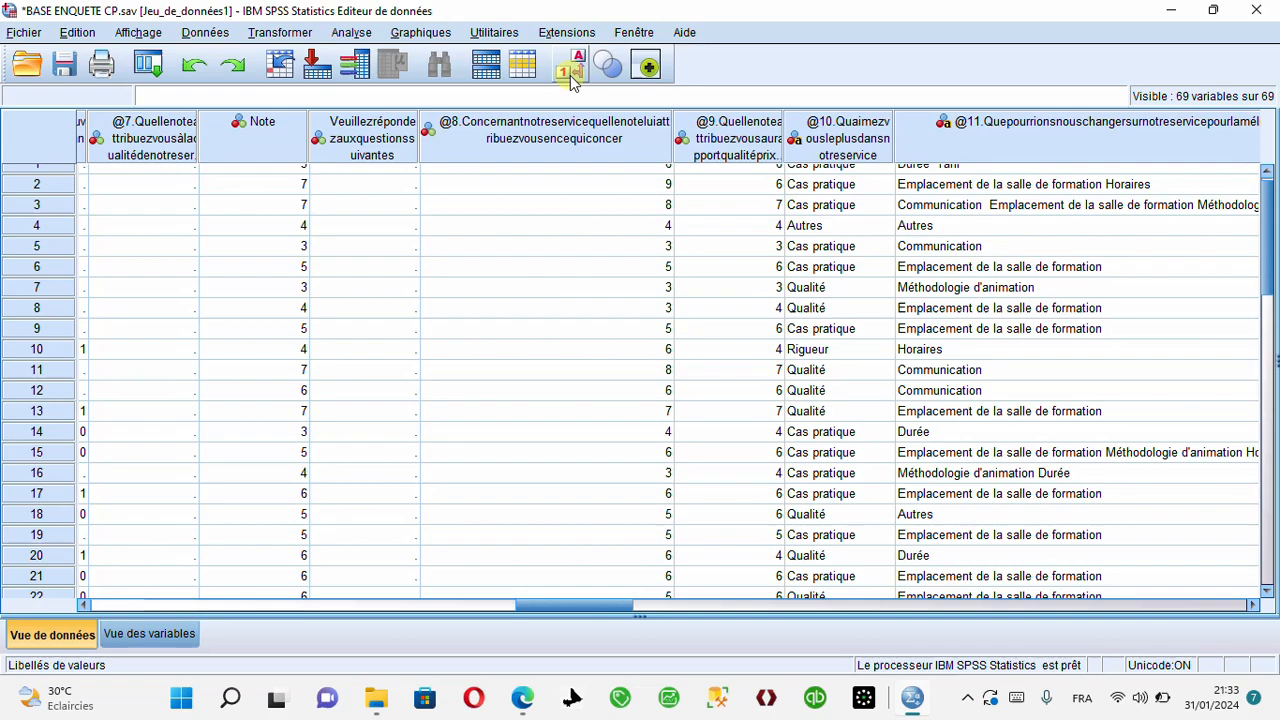
{"action": "left_click", "coordinate": [570, 74]}
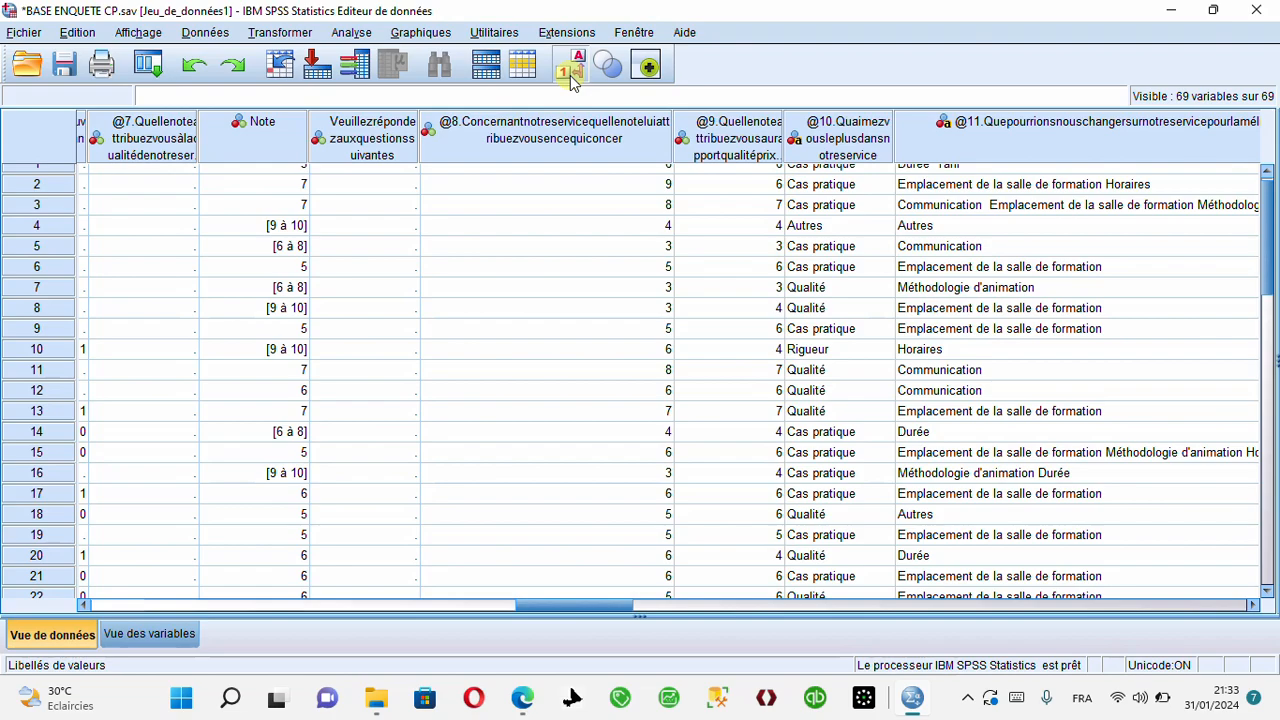
{"action": "left_click", "coordinate": [570, 74]}
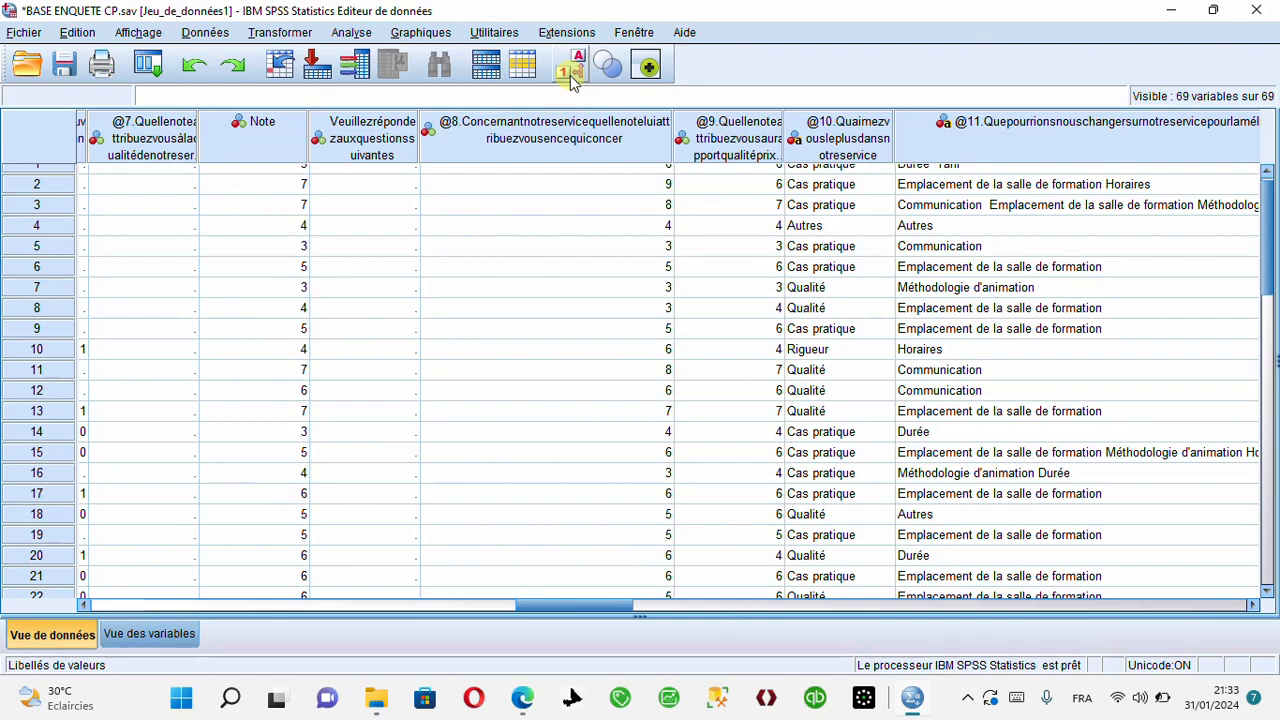
Start recoding into the same variable and choose Note as the variable to recode
{"action": "left_click", "coordinate": [293, 30]}
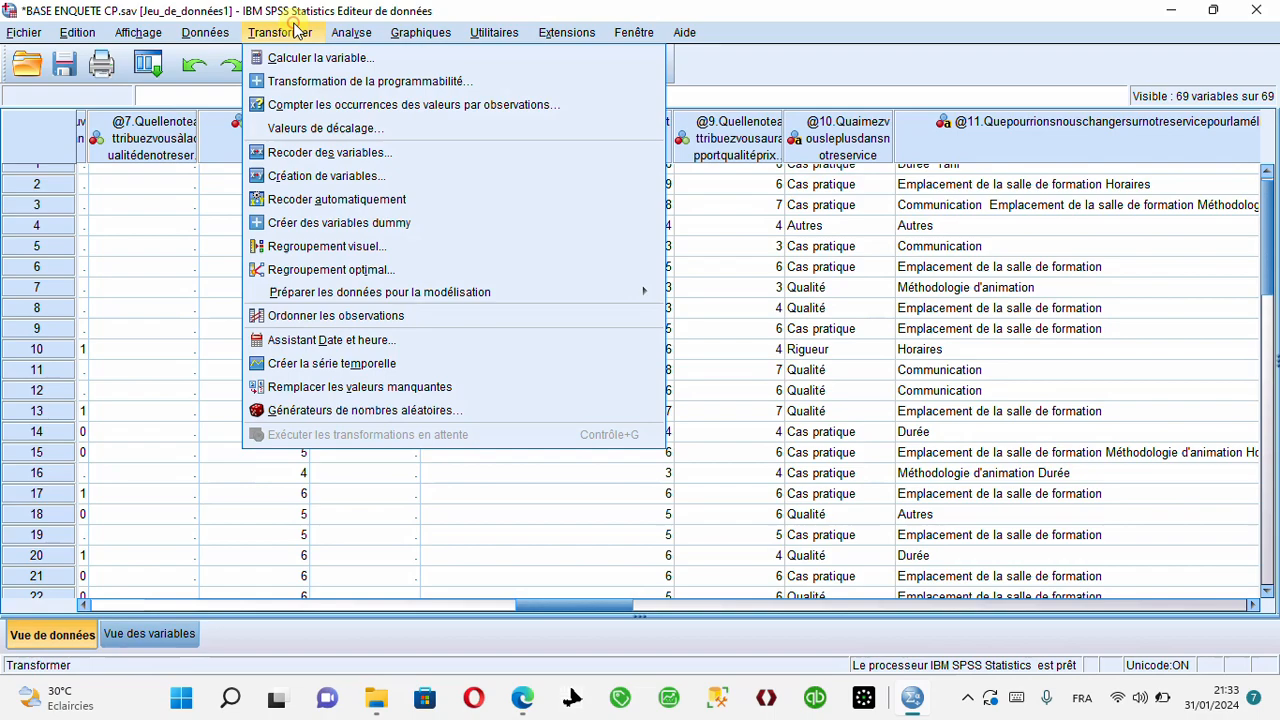
{"action": "left_click", "coordinate": [338, 156]}
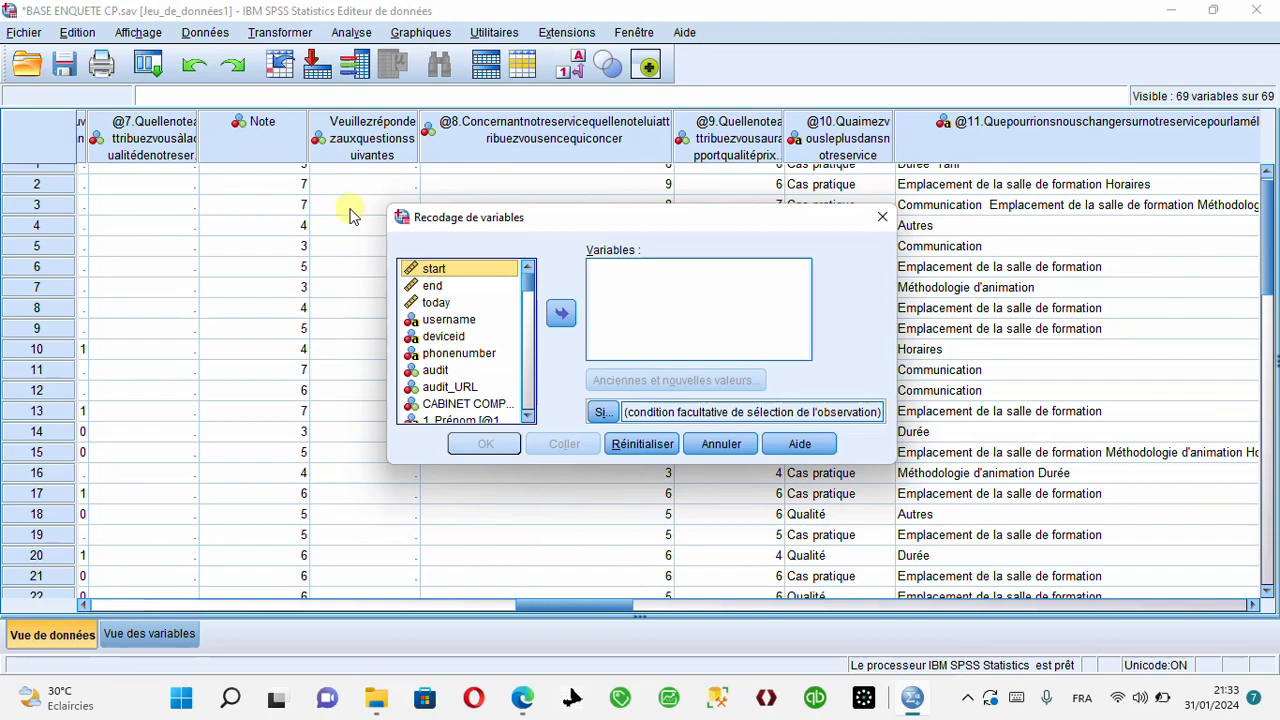
{"action": "left_click", "coordinate": [527, 416]}
{"action": "left_click", "coordinate": [528, 418]}
{"action": "left_click", "coordinate": [528, 418]}
{"action": "left_click", "coordinate": [528, 418]}
{"action": "left_click", "coordinate": [528, 418]}
{"action": "left_click", "coordinate": [528, 418]}
{"action": "left_click", "coordinate": [528, 418]}
{"action": "left_click", "coordinate": [528, 418]}
{"action": "left_click", "coordinate": [528, 418]}
{"action": "left_click", "coordinate": [528, 418]}
{"action": "left_click", "coordinate": [528, 418]}
{"action": "left_click", "coordinate": [528, 418]}
{"action": "left_click", "coordinate": [528, 418]}
{"action": "left_click", "coordinate": [528, 418]}
{"action": "left_click", "coordinate": [528, 418]}
{"action": "left_click", "coordinate": [528, 418]}
{"action": "left_click", "coordinate": [528, 418]}
{"action": "left_click", "coordinate": [528, 418]}
{"action": "left_click", "coordinate": [528, 418]}
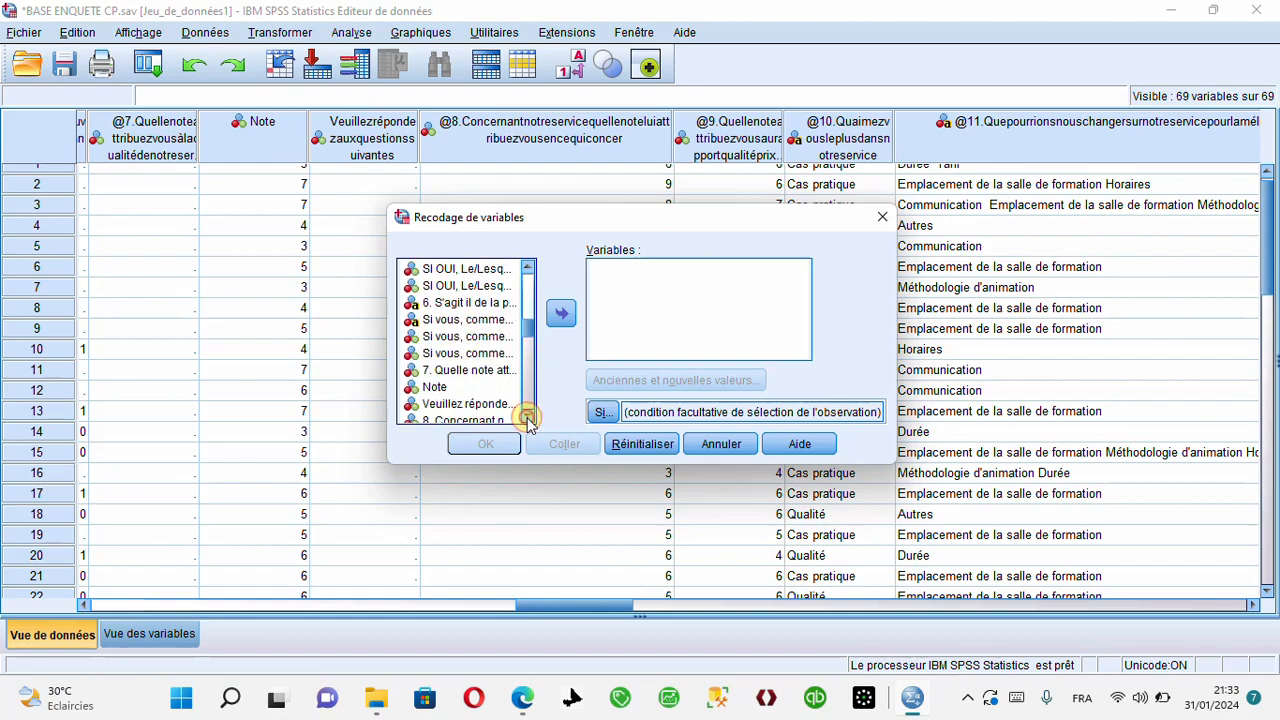
{"action": "left_click", "coordinate": [447, 388]}
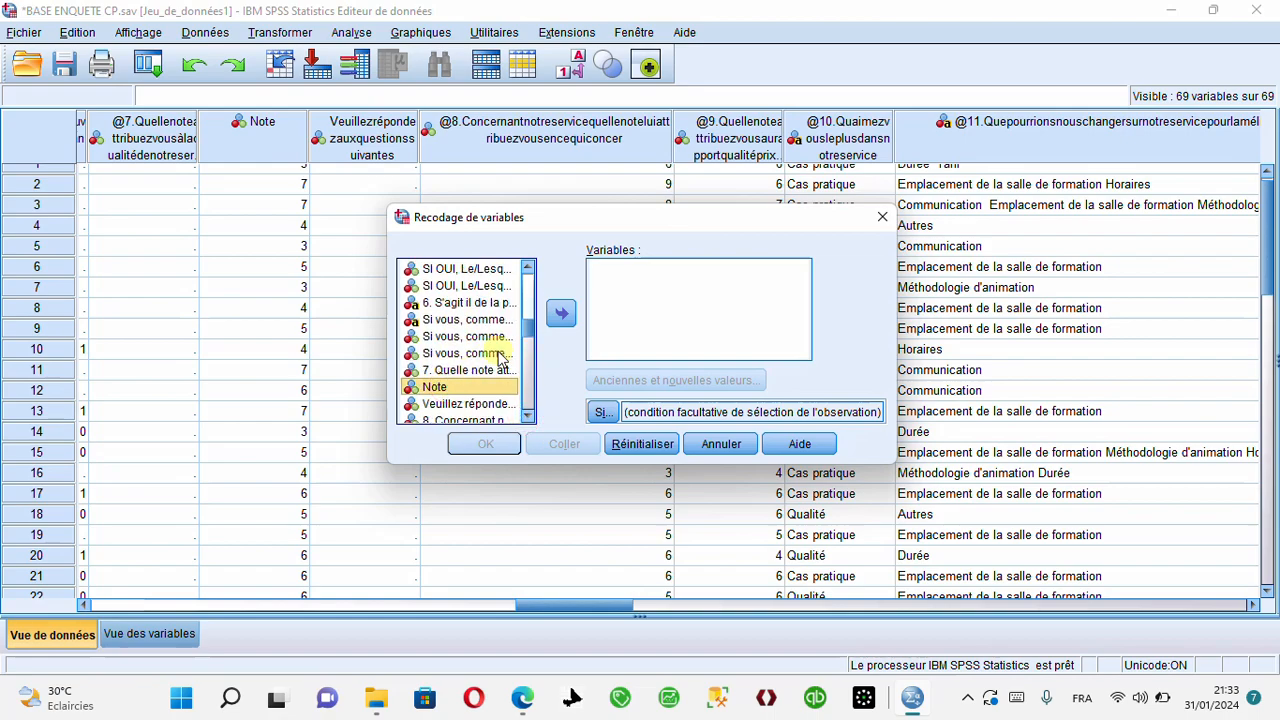
{"action": "left_click", "coordinate": [563, 316]}
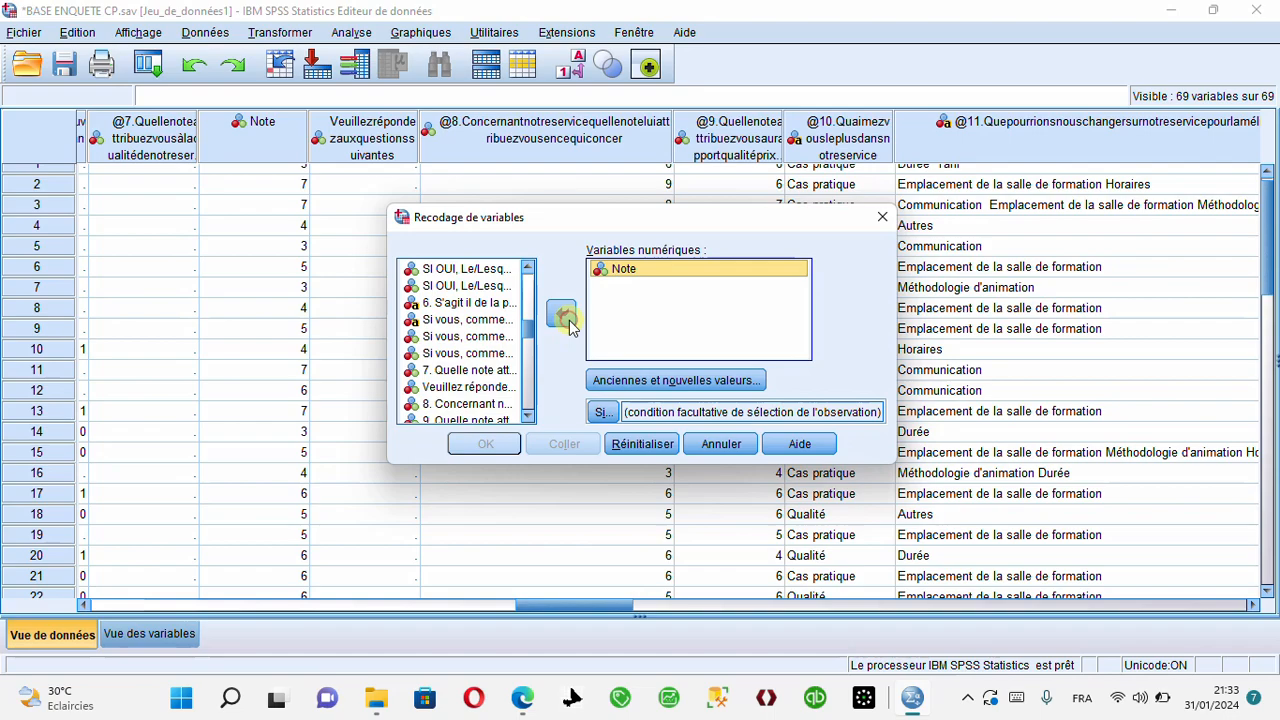
Open the old and new values of the recode and map the range 0 to 3 to new value 1
{"action": "left_click", "coordinate": [656, 382]}
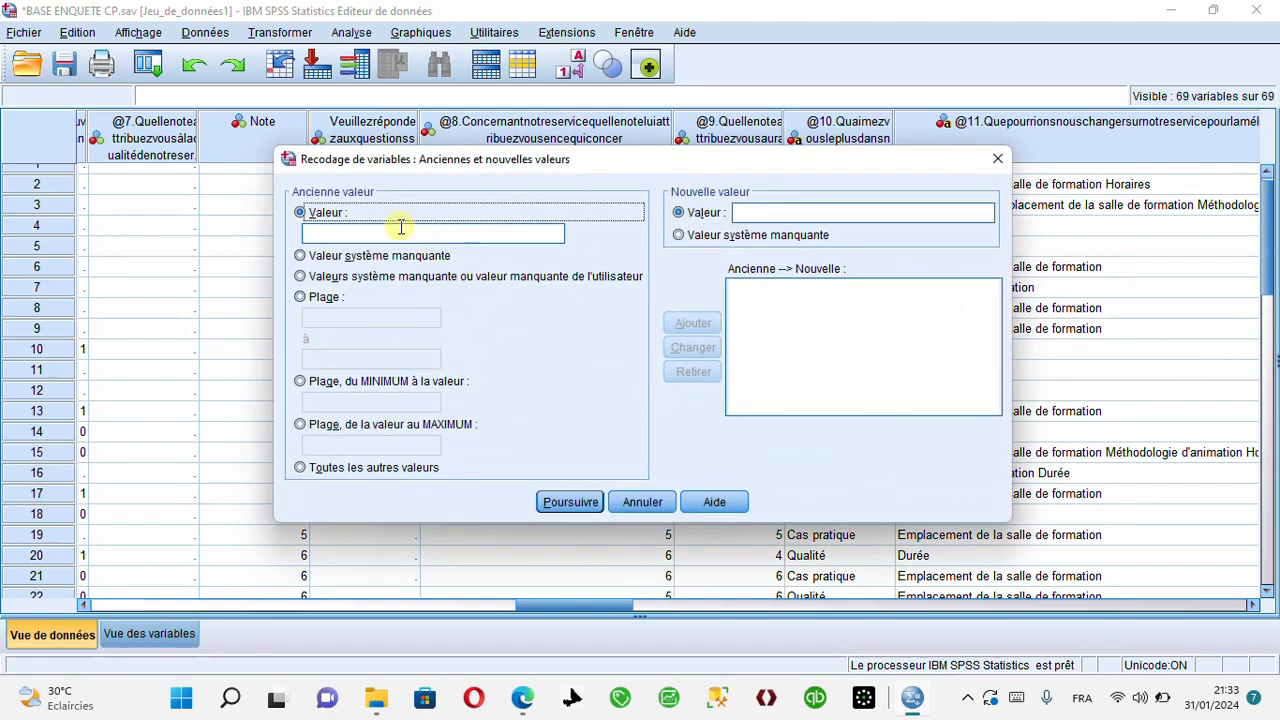
{"action": "left_click", "coordinate": [301, 297]}
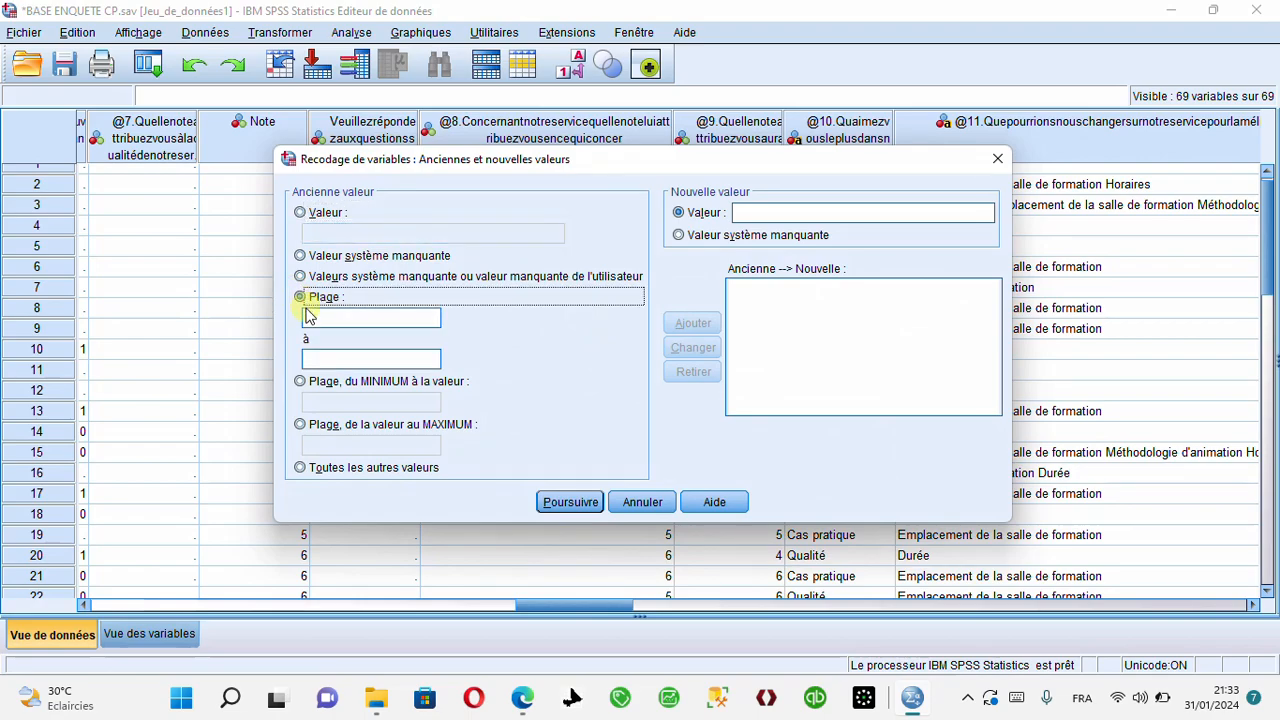
{"action": "left_click", "coordinate": [314, 322]}
{"action": "type", "text": "0"}
{"action": "key", "text": "Tab"}
{"action": "type", "text": "3"}
{"action": "left_click", "coordinate": [750, 212]}
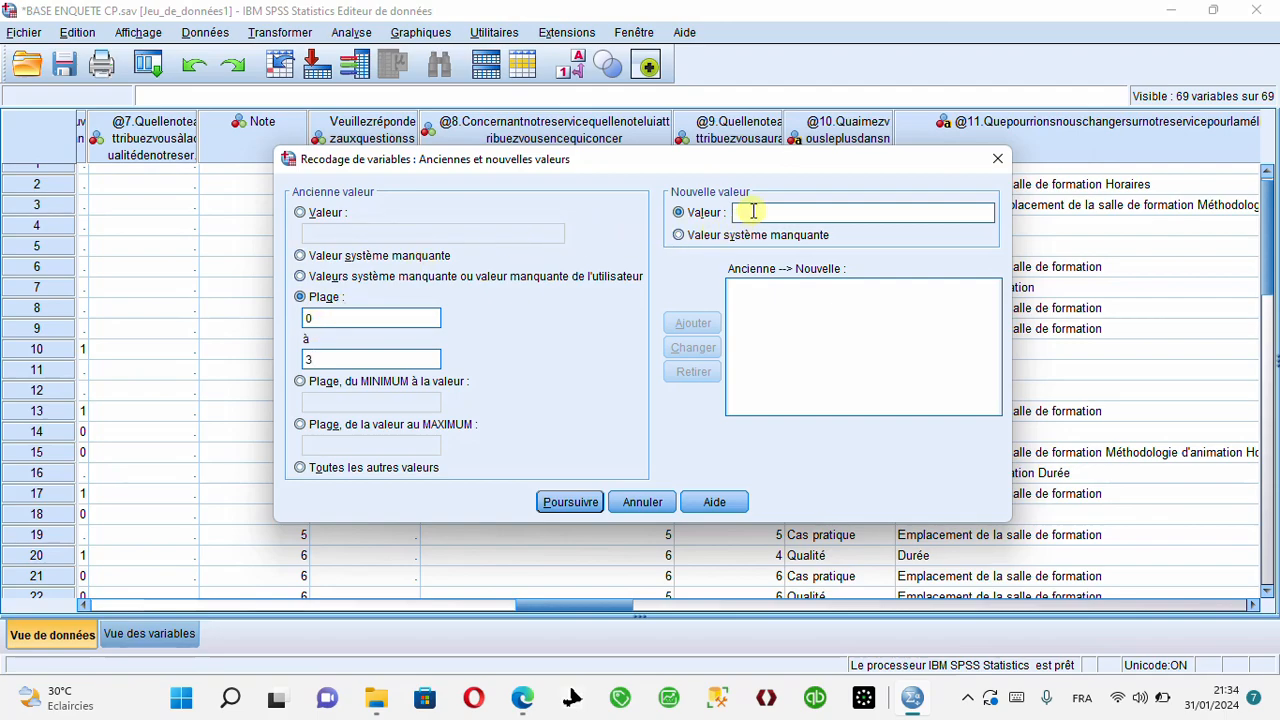
{"action": "type", "text": "1"}
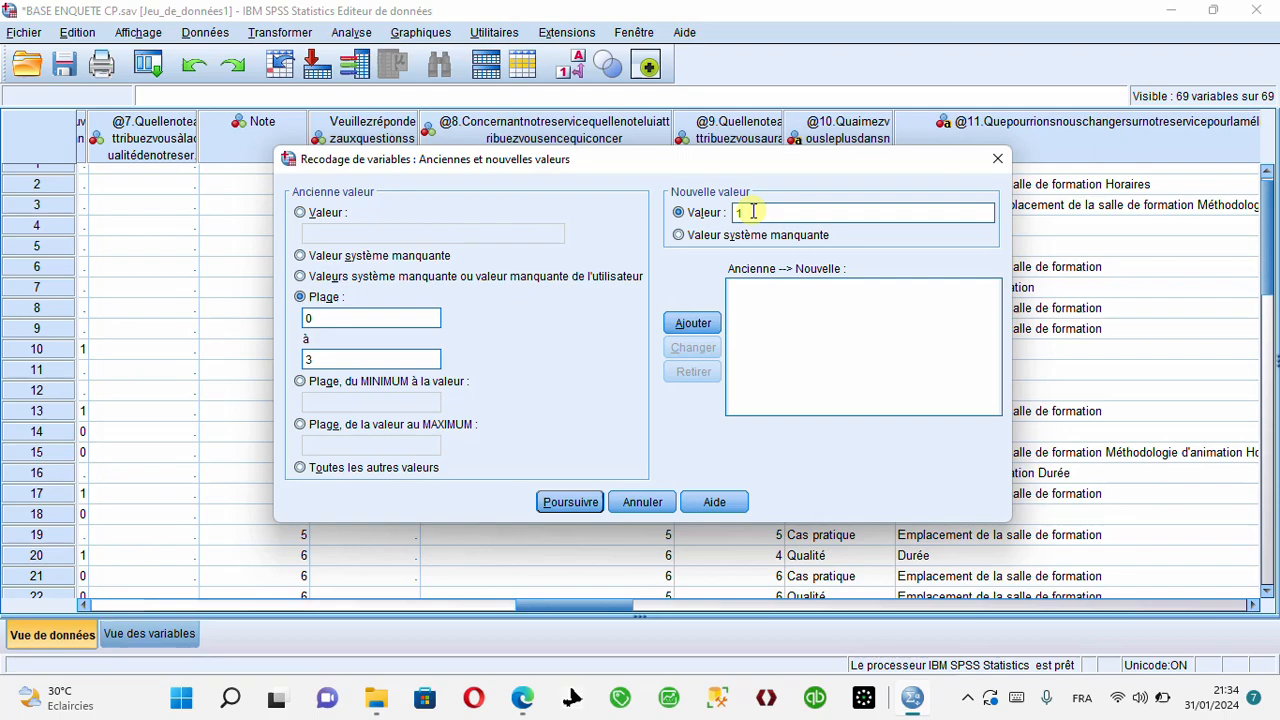
{"action": "left_click", "coordinate": [695, 324]}
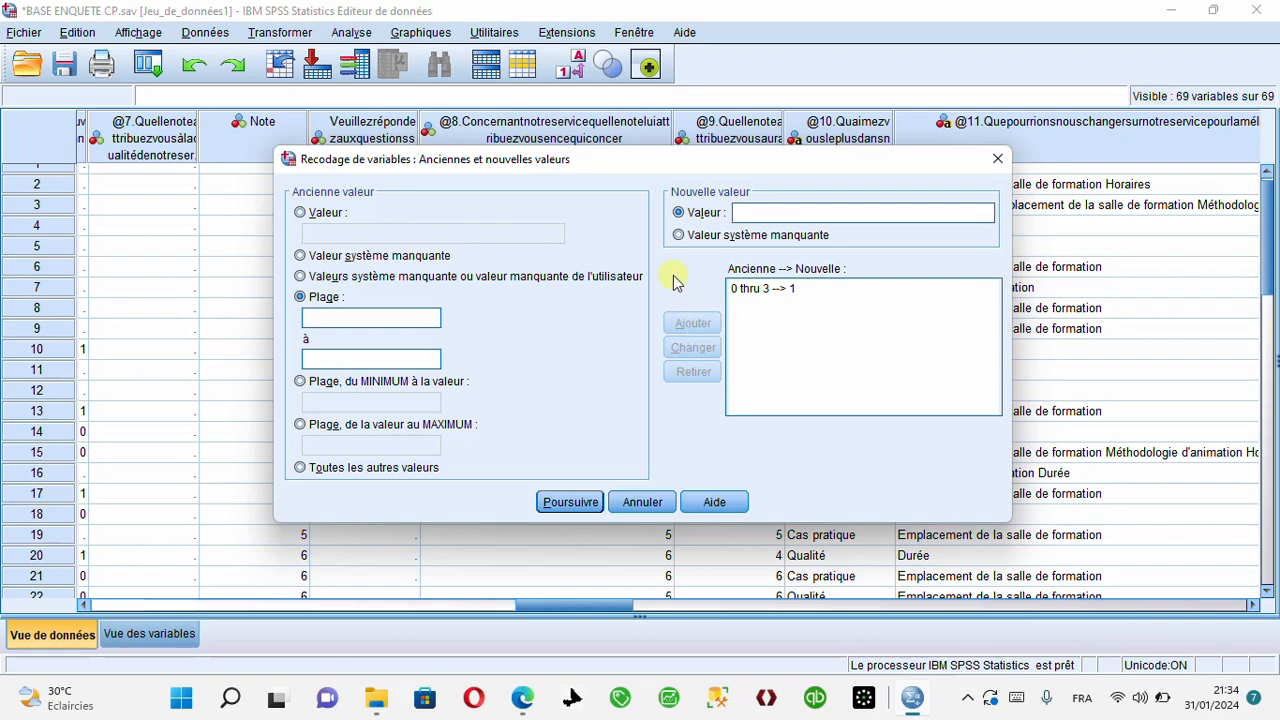
Add a recode rule mapping the range 4 to 5 to new value 2
{"action": "left_click", "coordinate": [359, 320]}
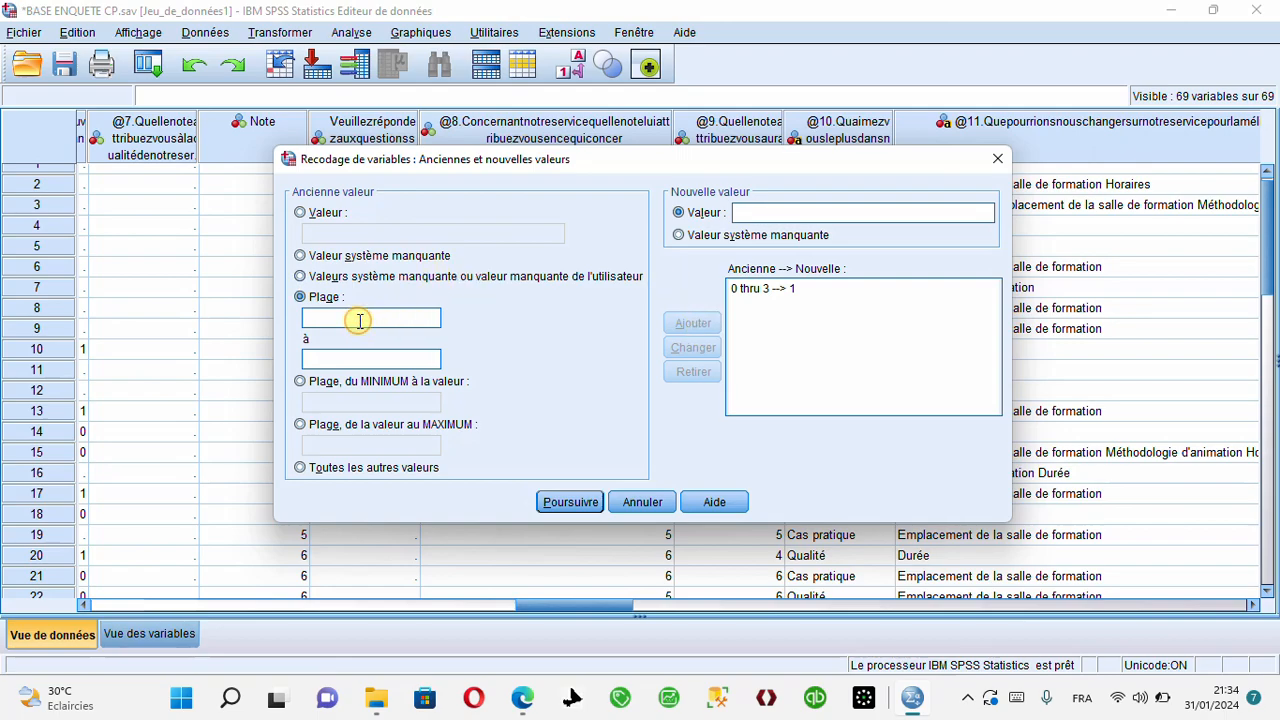
{"action": "type", "text": "4"}
{"action": "key", "text": "Tab"}
{"action": "type", "text": "5"}
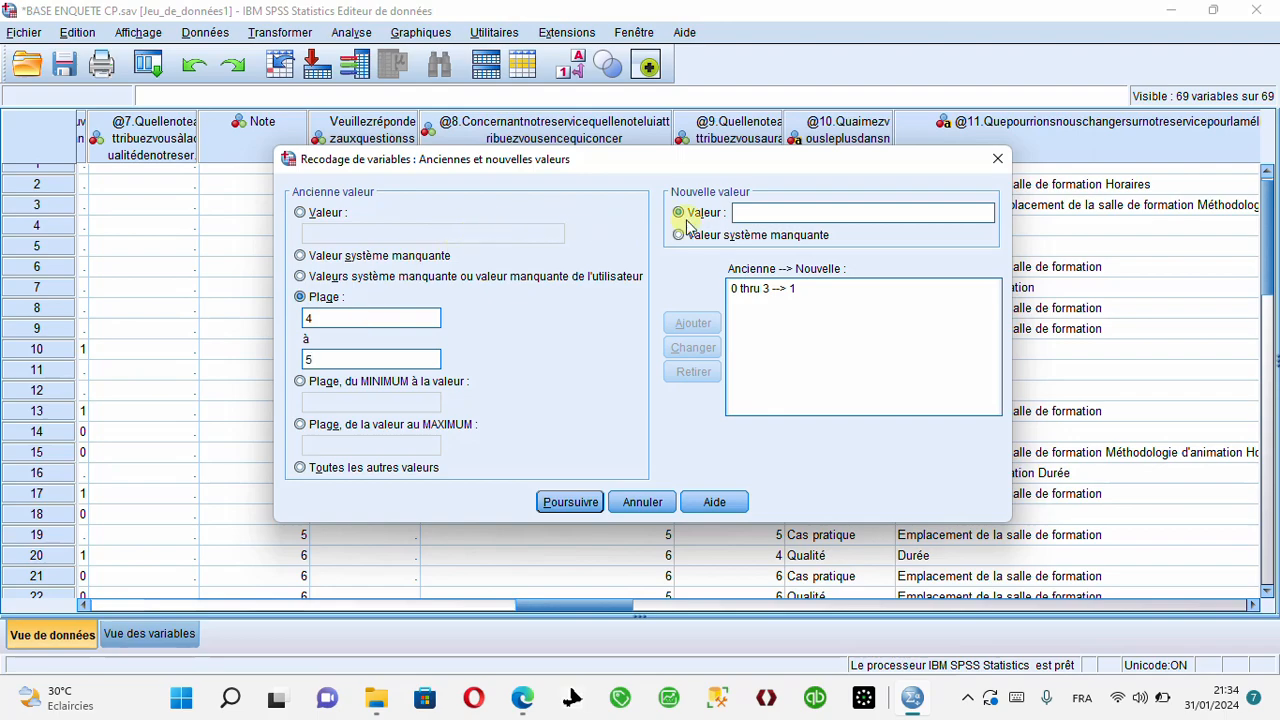
{"action": "left_click", "coordinate": [739, 213]}
{"action": "type", "text": "2"}
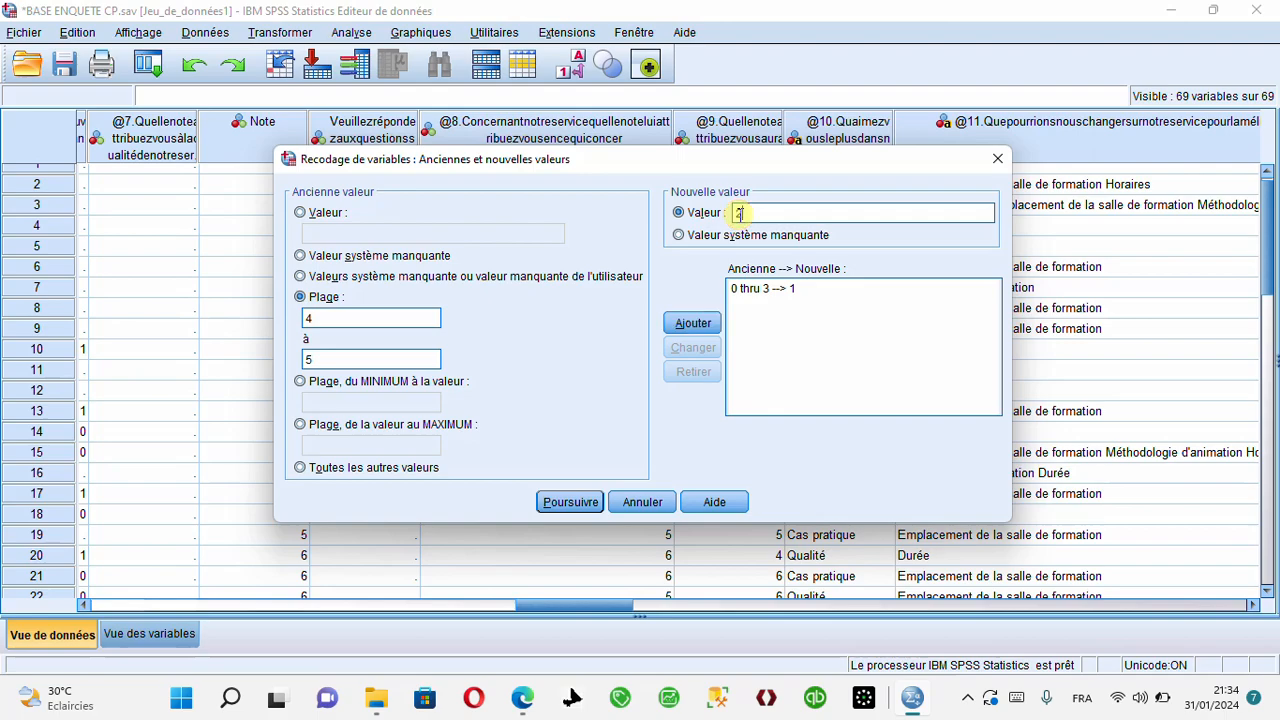
{"action": "left_click", "coordinate": [697, 323]}
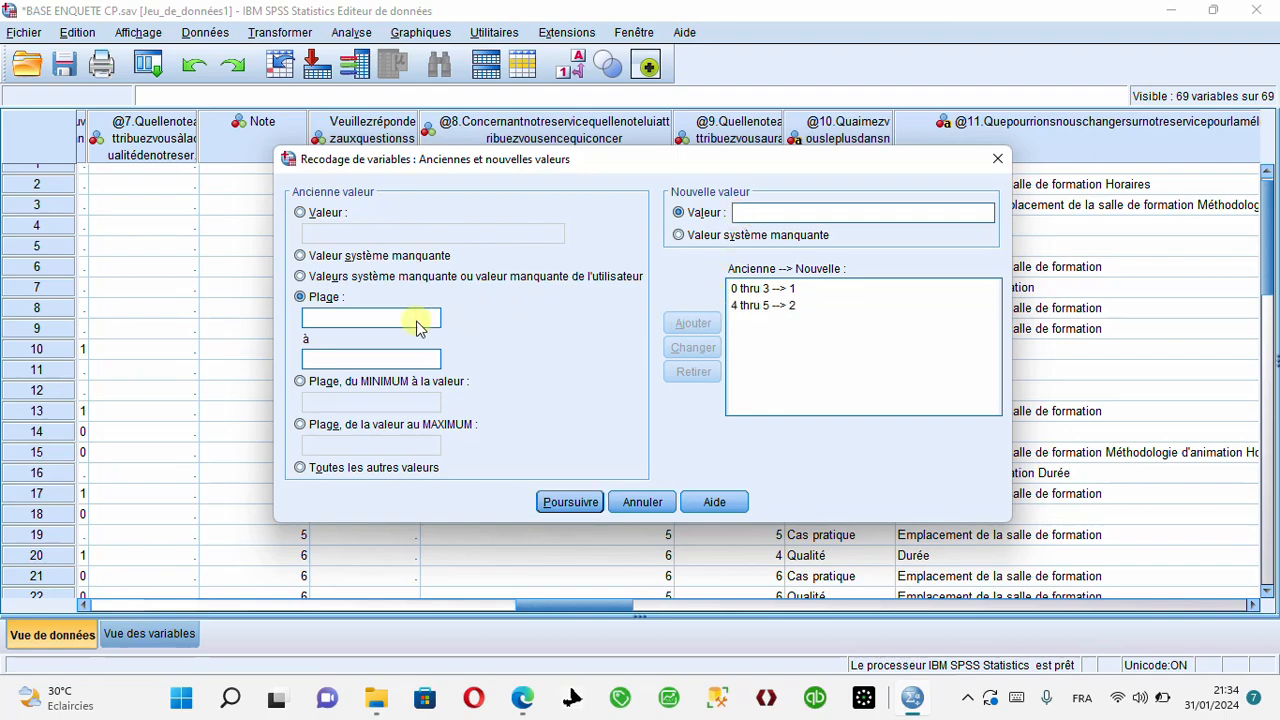
Add a recode rule mapping the range 6 to 8 to new value 3
{"action": "left_click", "coordinate": [360, 316]}
{"action": "type", "text": "6"}
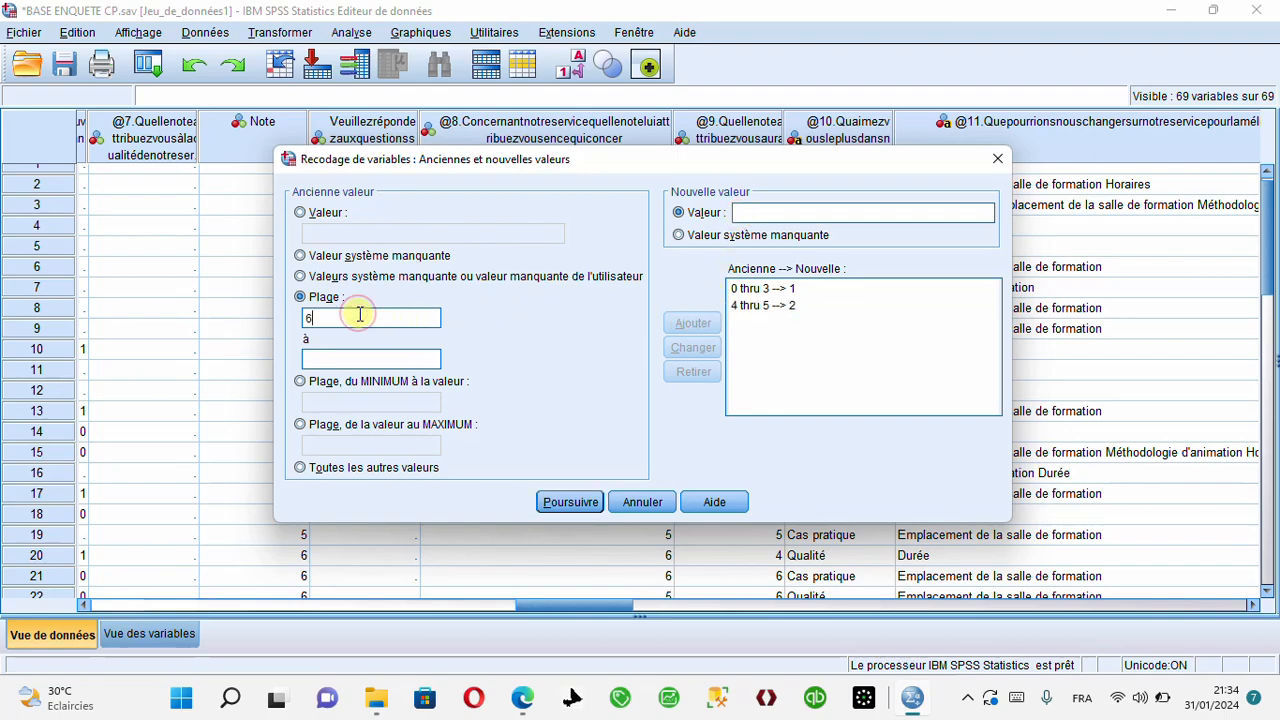
{"action": "key", "text": "Tab"}
{"action": "type", "text": "8"}
{"action": "left_click", "coordinate": [748, 214]}
{"action": "type", "text": "3"}
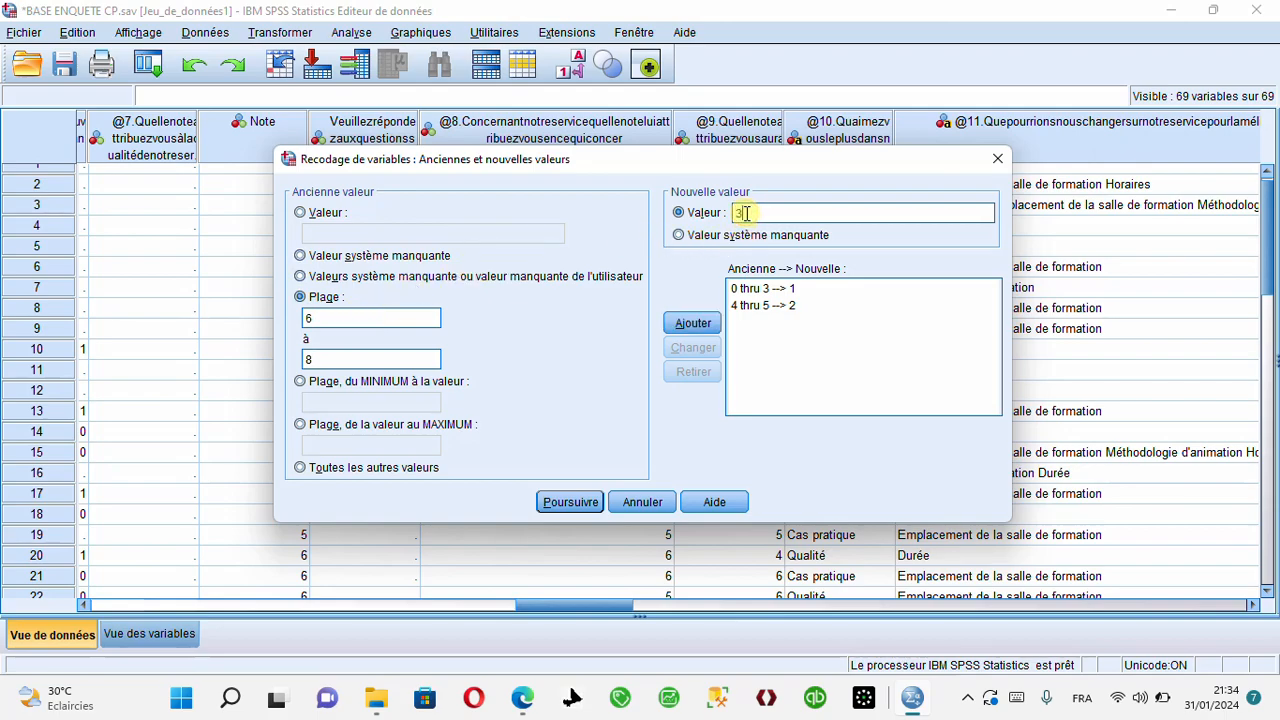
{"action": "left_click", "coordinate": [697, 321]}
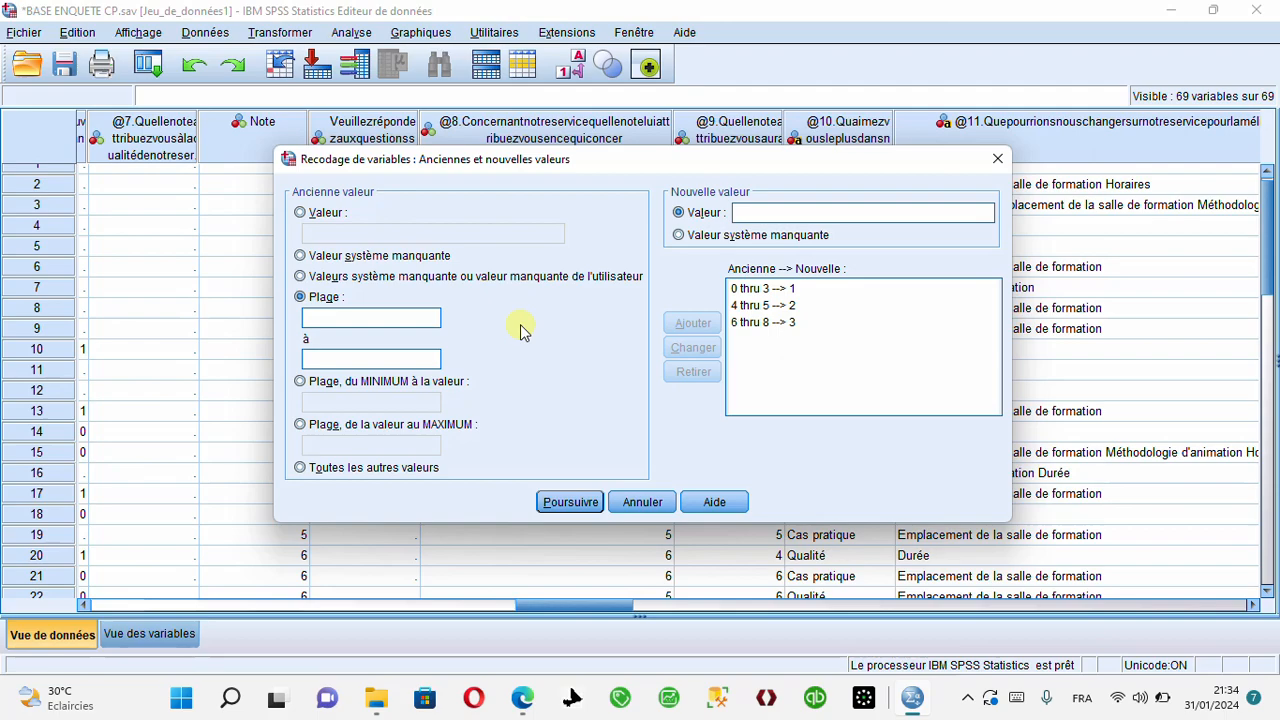
Add a recode rule mapping the range 9 to 10 to new value 4
{"action": "left_click", "coordinate": [371, 317]}
{"action": "type", "text": "9"}
{"action": "key", "text": "Tab"}
{"action": "type", "text": "10"}
{"action": "left_click", "coordinate": [747, 212]}
{"action": "type", "text": "4"}
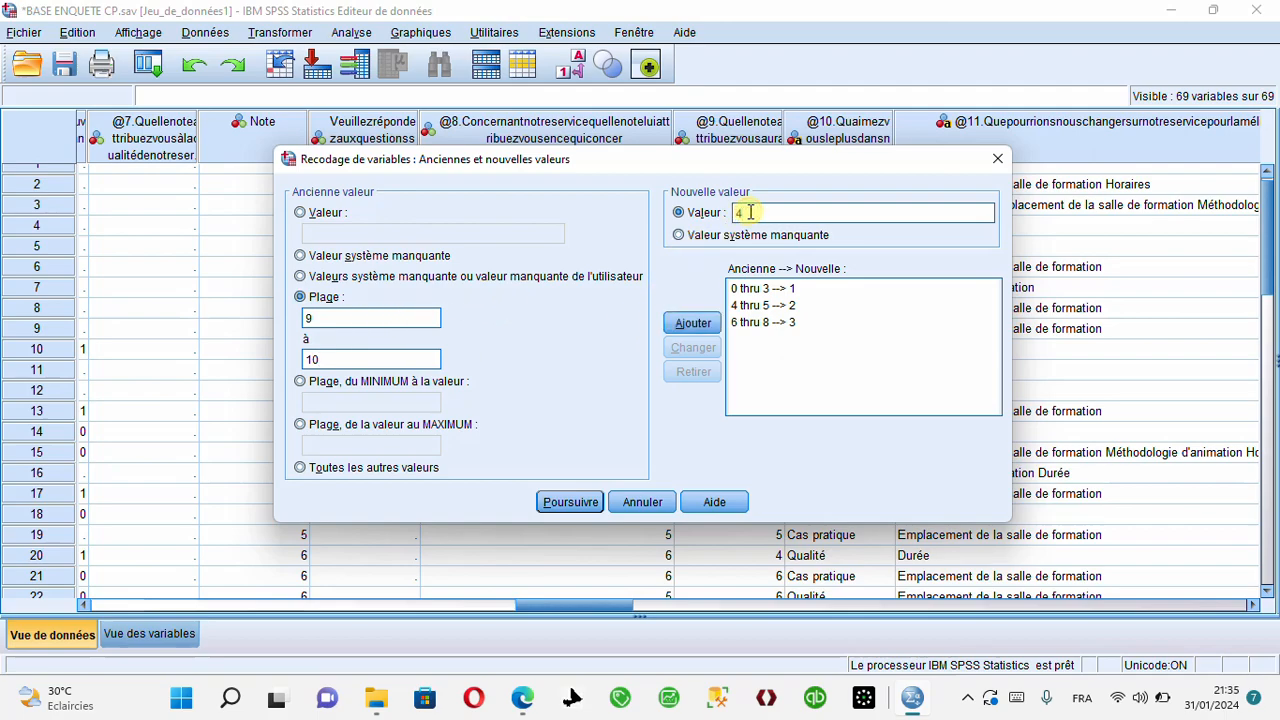
{"action": "left_click", "coordinate": [690, 322]}
Run the recode of Note and close the resulting output document without saving it
{"action": "left_click", "coordinate": [570, 502]}
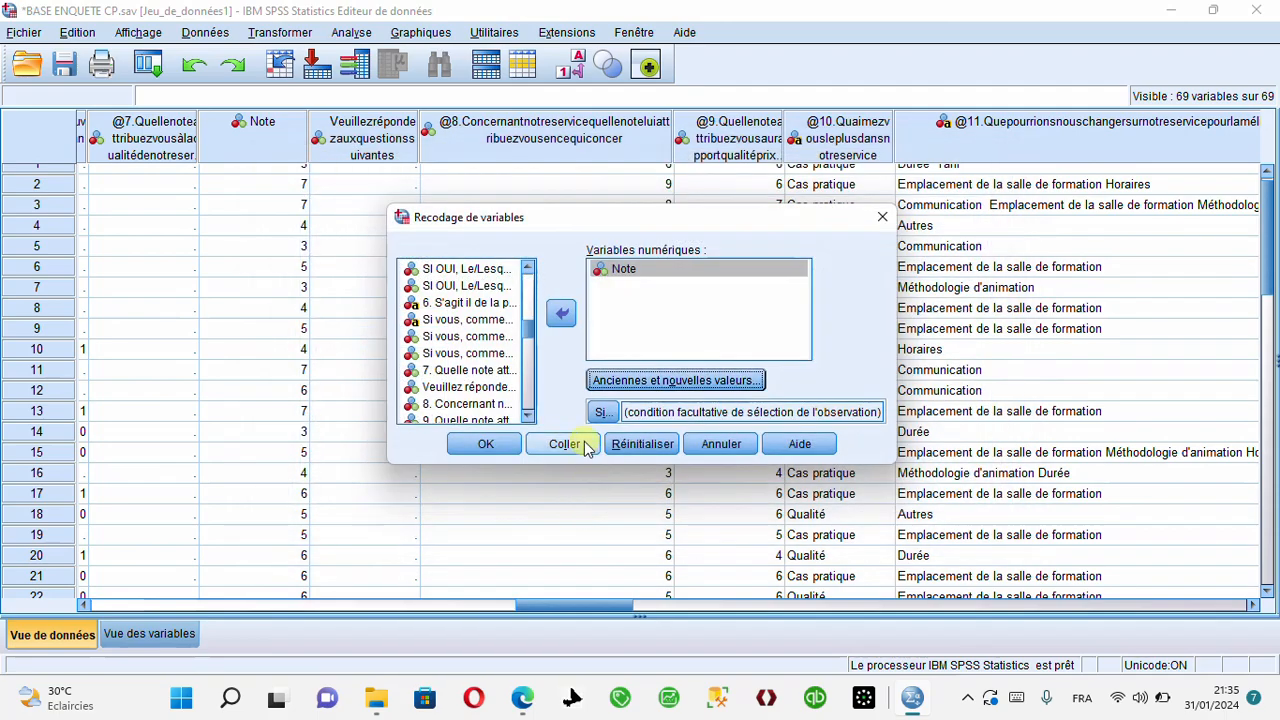
{"action": "left_click", "coordinate": [486, 444]}
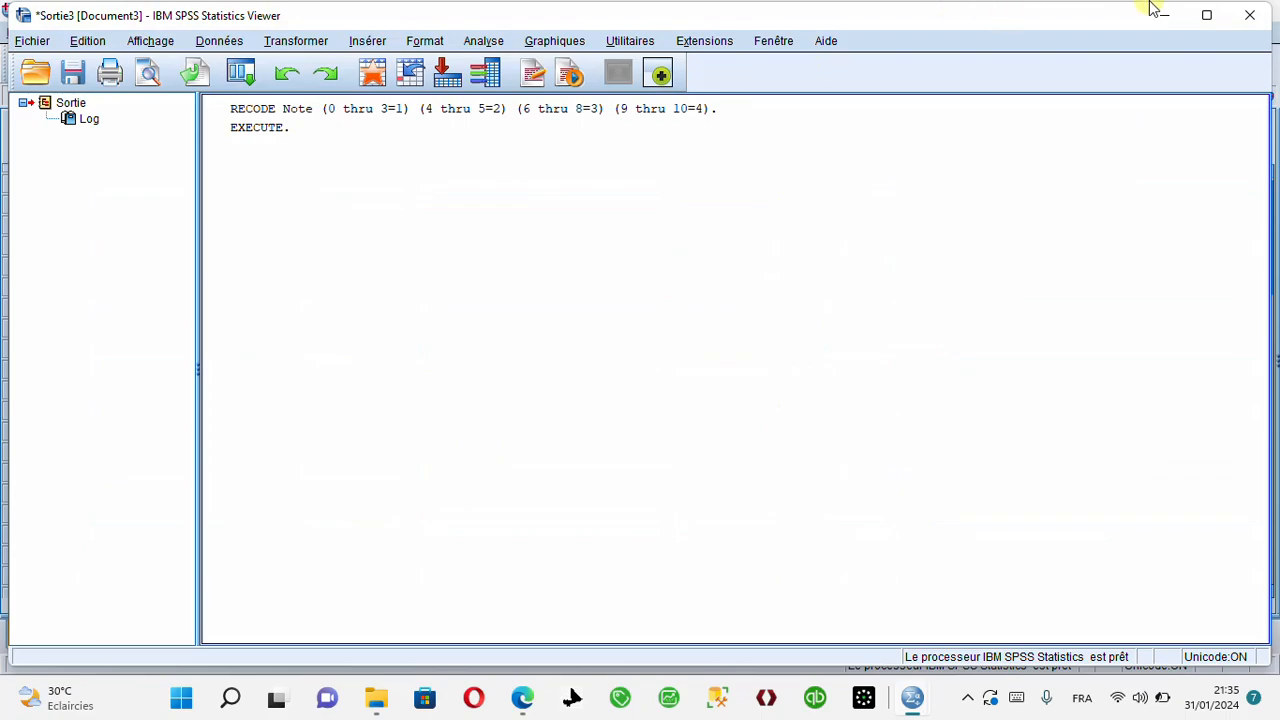
{"action": "left_click", "coordinate": [1243, 15]}
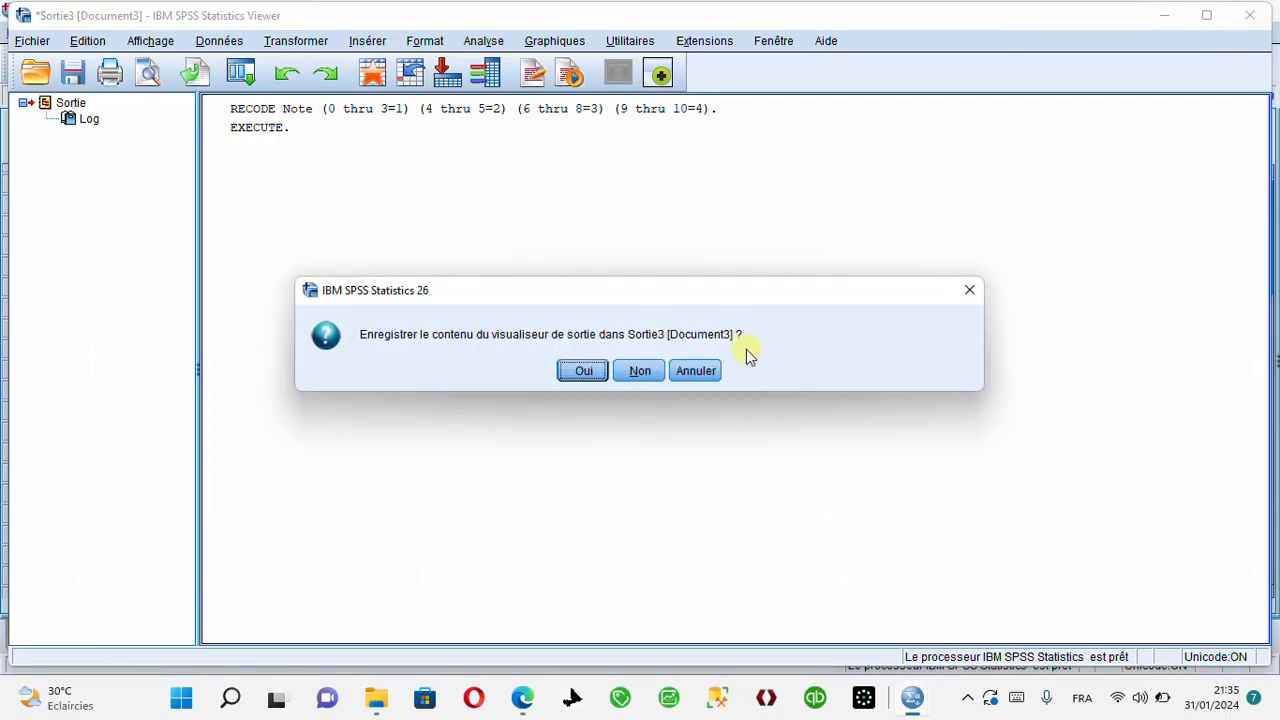
{"action": "left_click", "coordinate": [638, 373]}
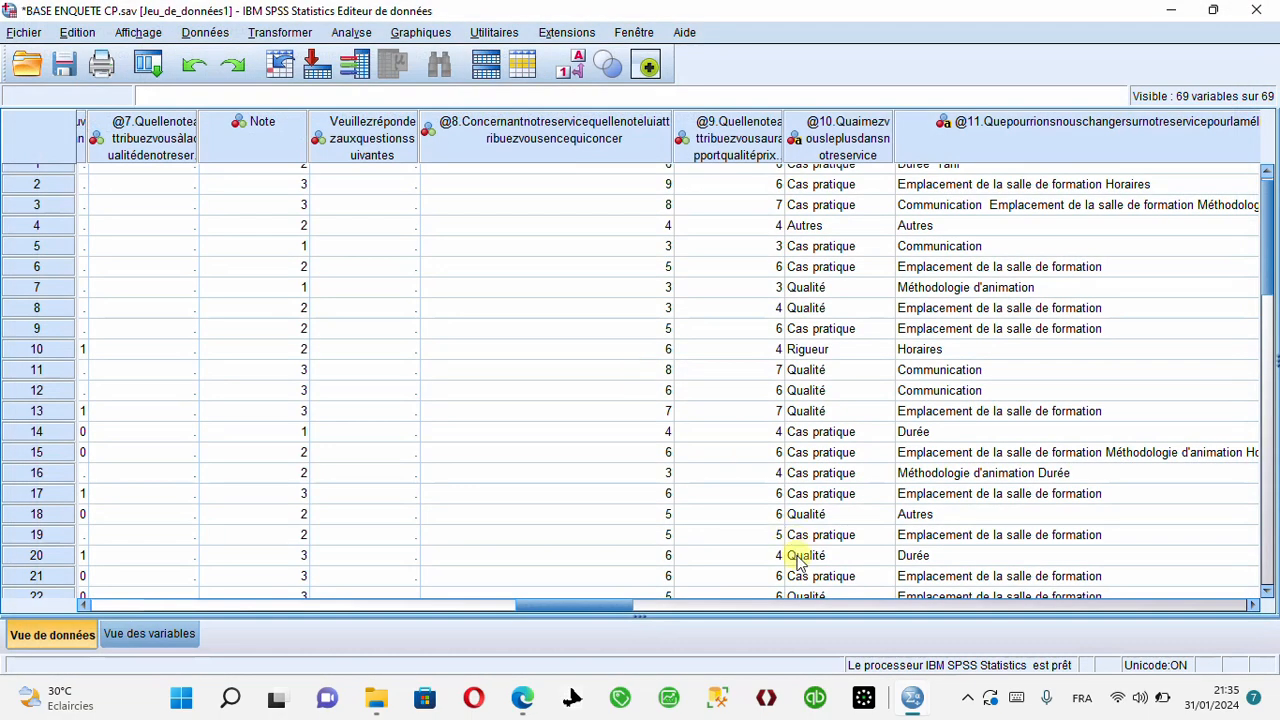
Show value labels instead of codes in the data view and review the recoded Note column
{"action": "left_click_drag", "start_coordinate": [551, 606], "coordinate": [554, 523]}
{"action": "left_click", "coordinate": [260, 315]}
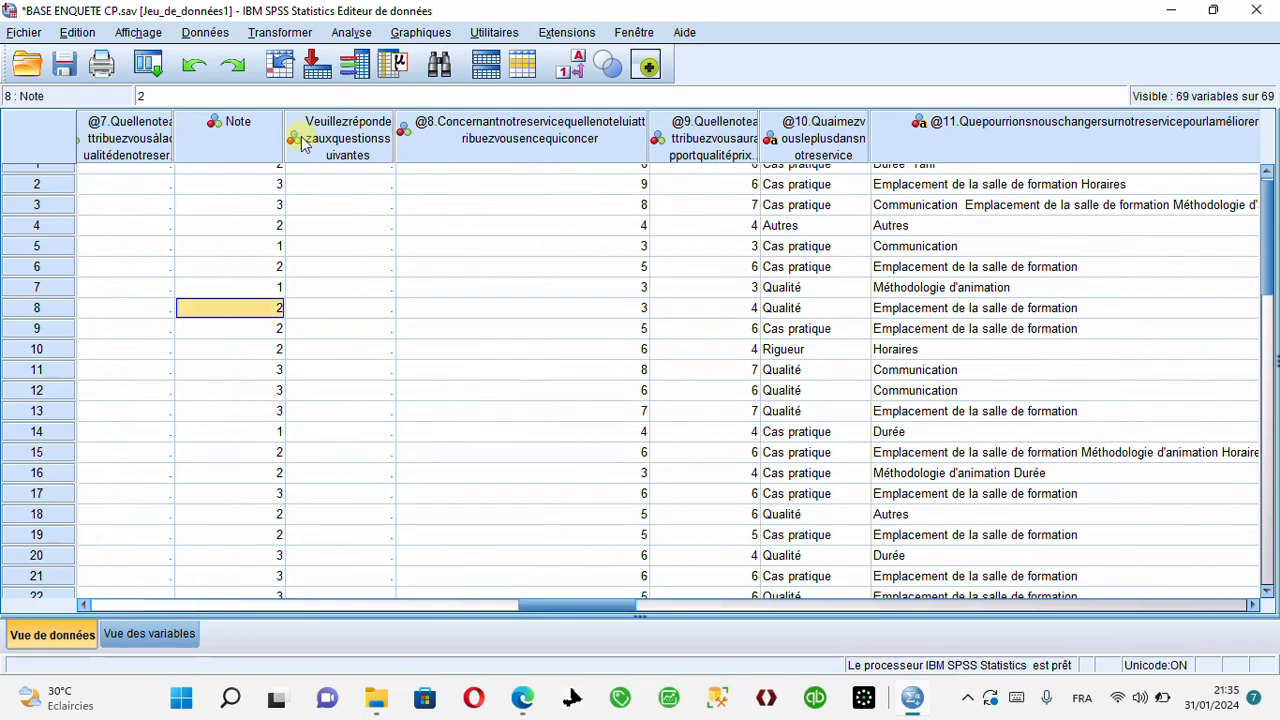
{"action": "left_click", "coordinate": [575, 66]}
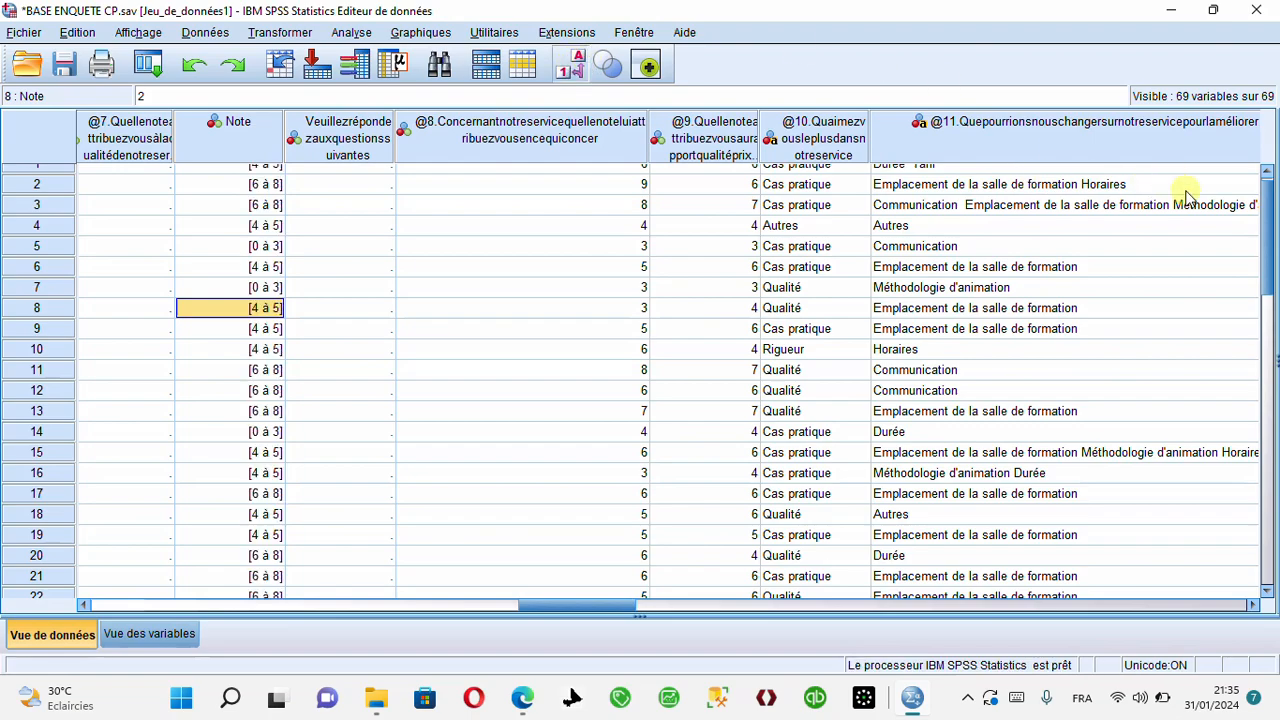
{"action": "scroll", "coordinate": [1272, 243], "scroll_direction": "down", "scroll_amount": 3}
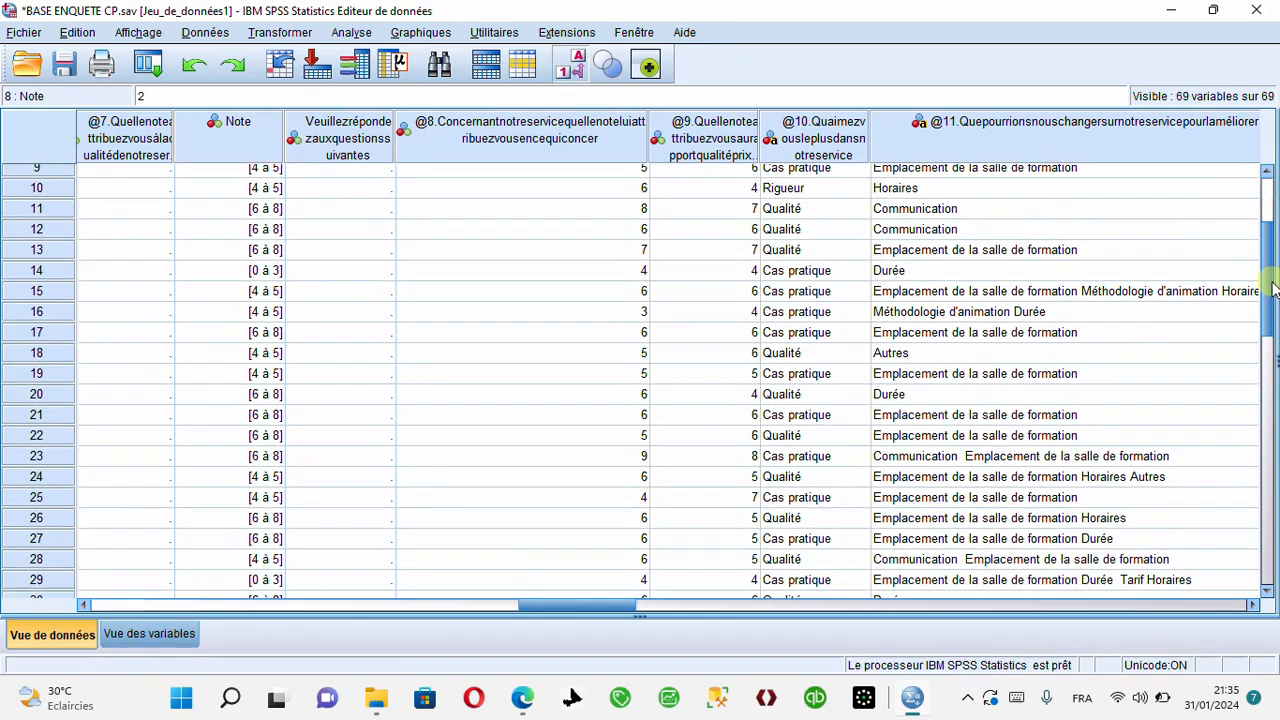
{"action": "scroll", "coordinate": [1262, 240], "scroll_direction": "up", "scroll_amount": 3}
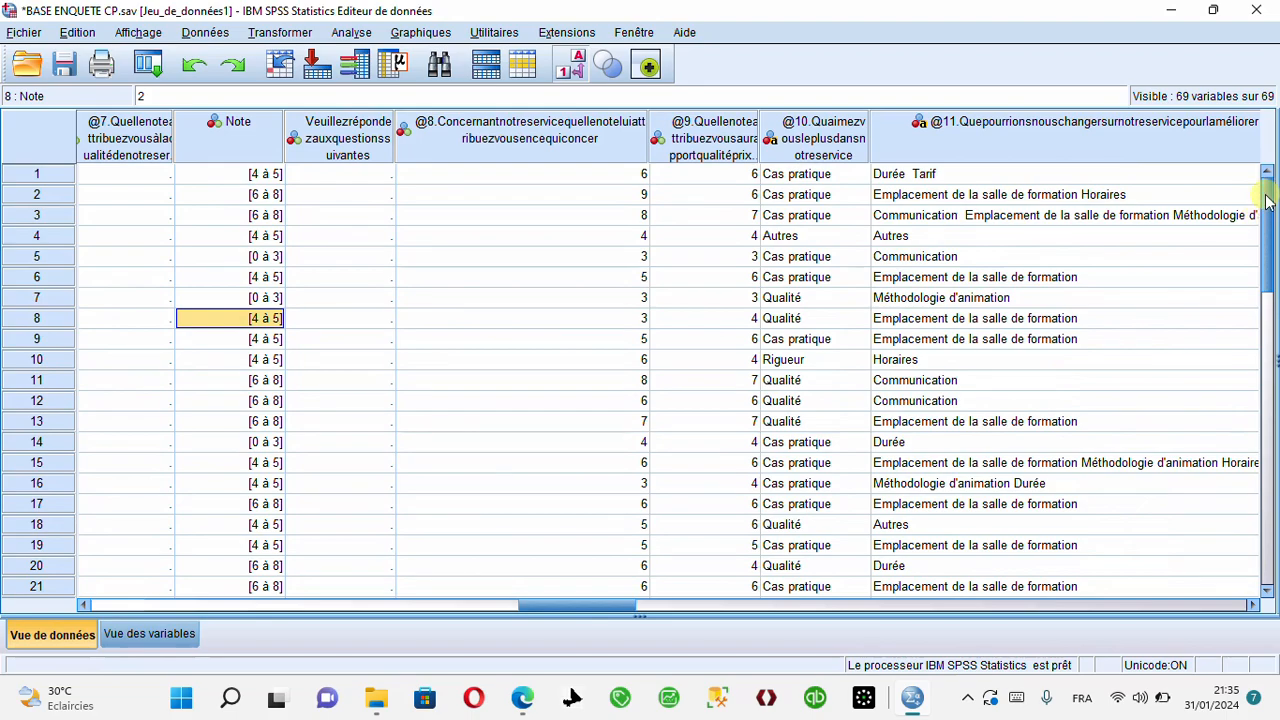
{"action": "scroll", "coordinate": [1266, 200], "scroll_direction": "down", "scroll_amount": 1}
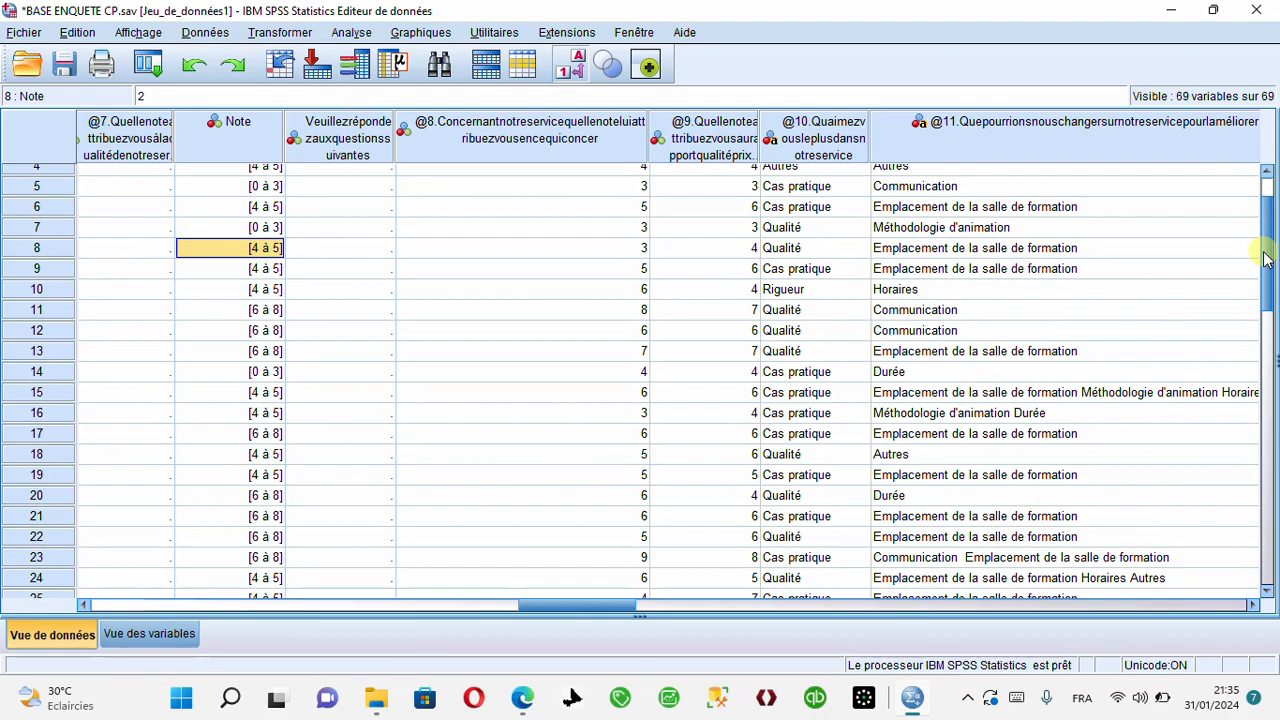